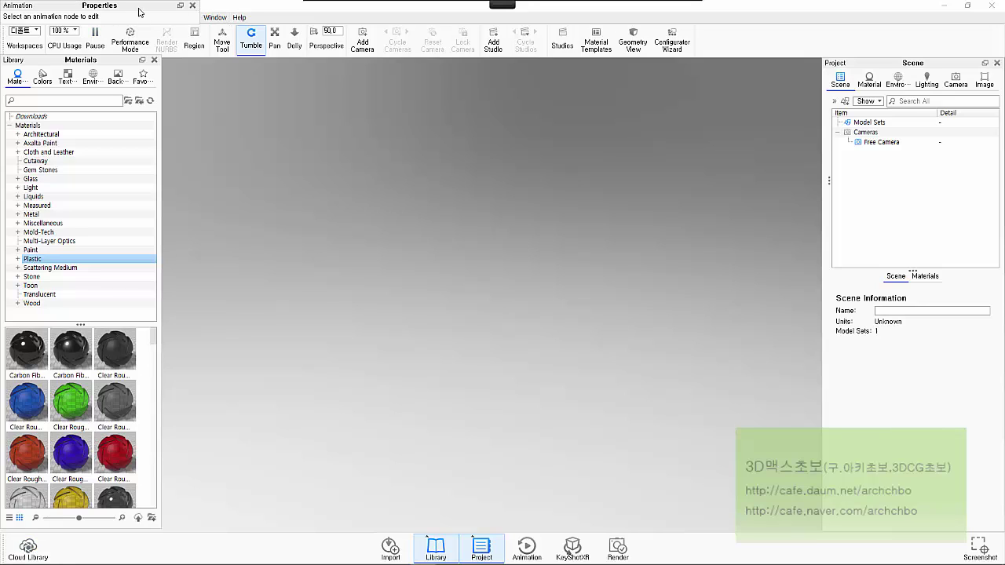
Move the floating Animation Properties window aside and close it.
left_click_drag(139, 11, 231, 86)
left_click(283, 82)
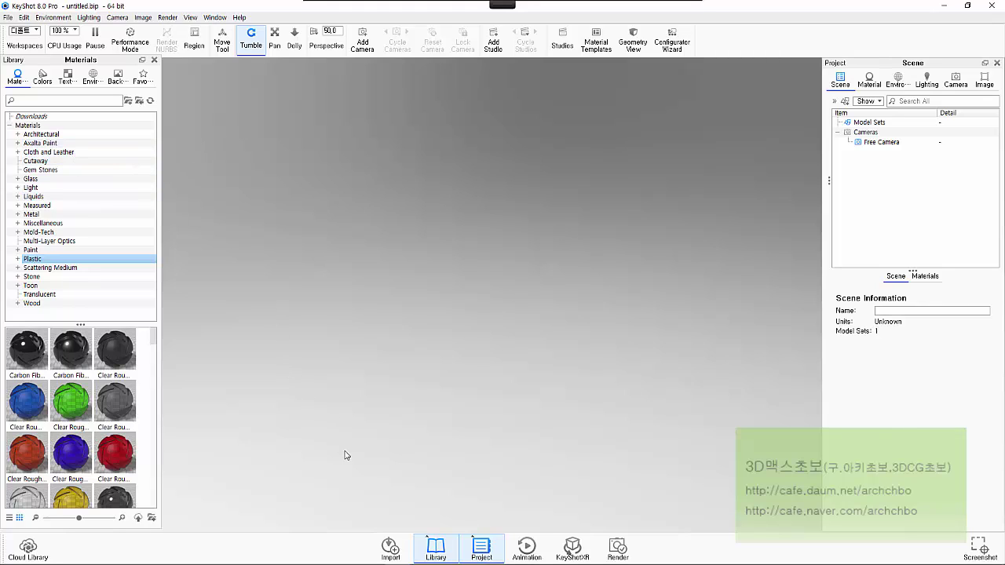
Review the file formats supported for model import, leaving the import dialog without loading a file.
left_click(394, 549)
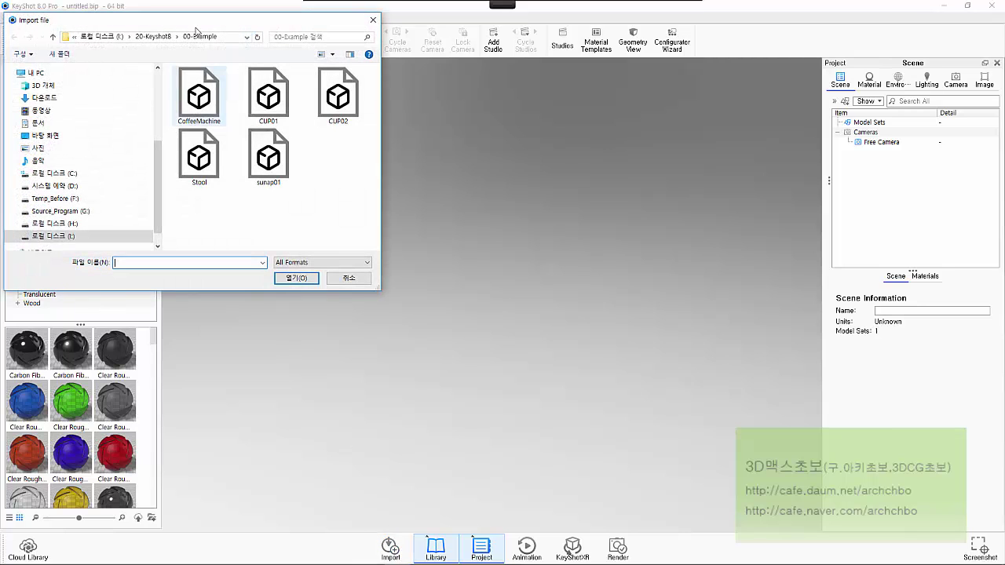
left_click_drag(200, 23, 248, 90)
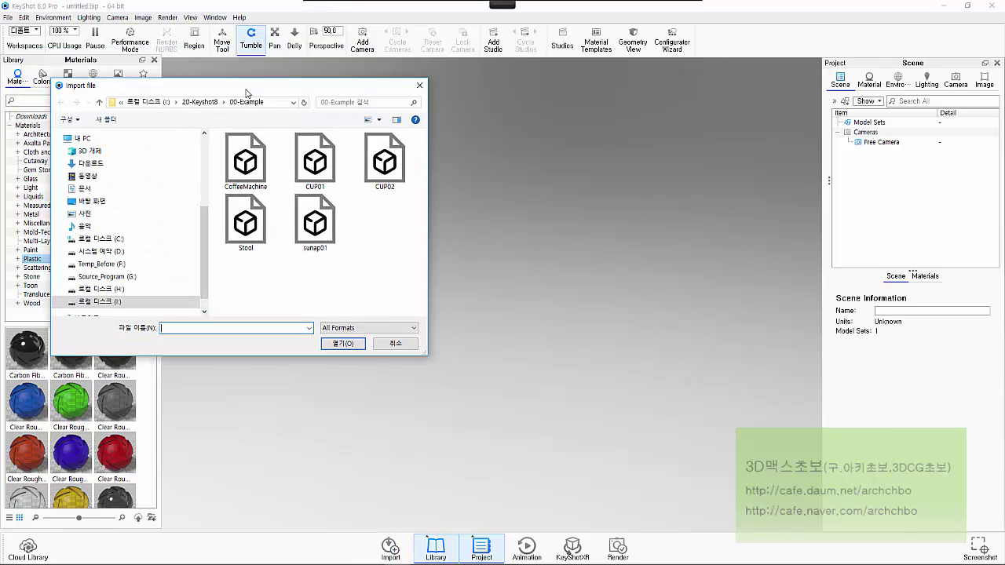
left_click(370, 328)
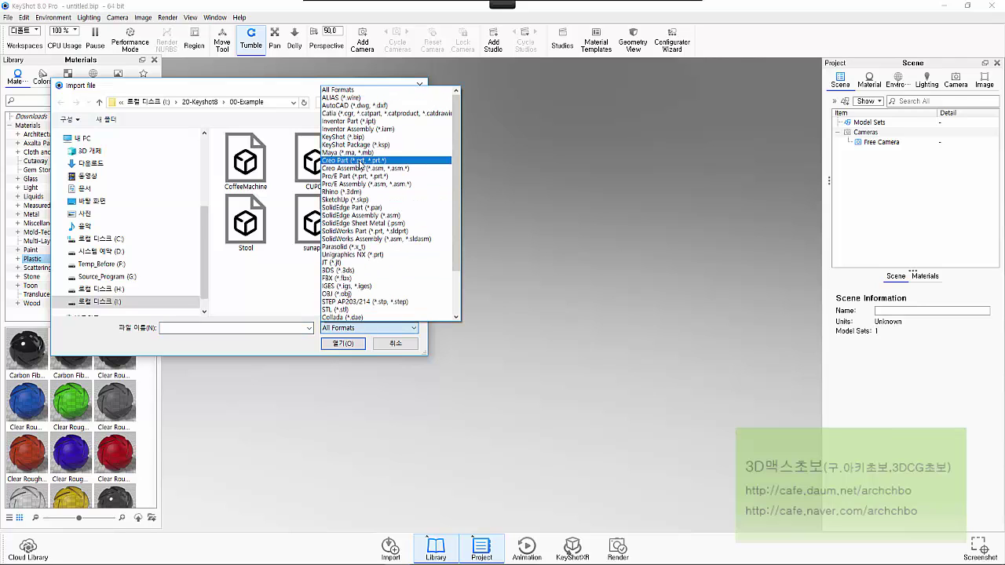
left_click(380, 310)
left_click(395, 343)
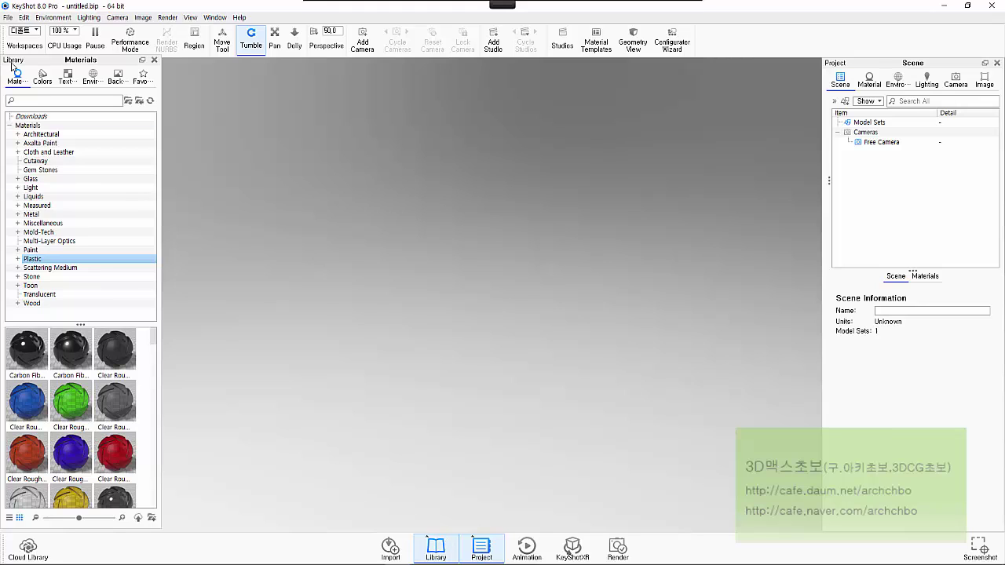
Hide and show the Library and Project panels, first one at a time and again both together.
left_click(438, 552)
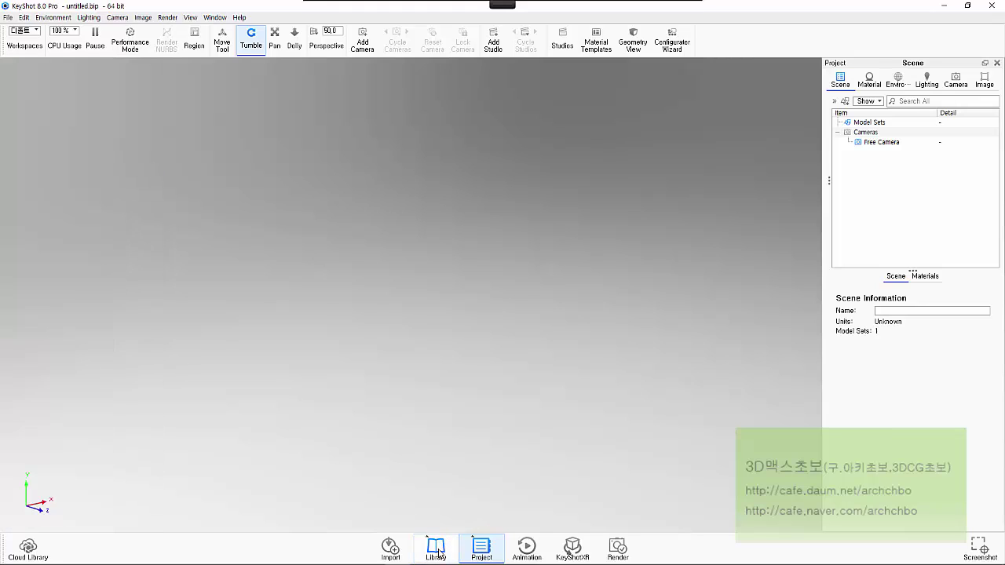
left_click(438, 553)
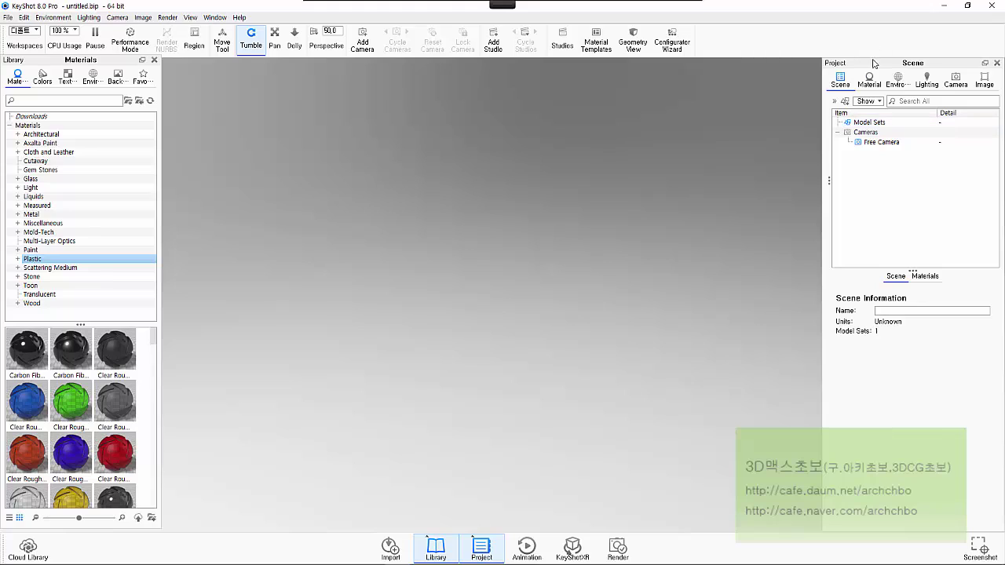
left_click(487, 547)
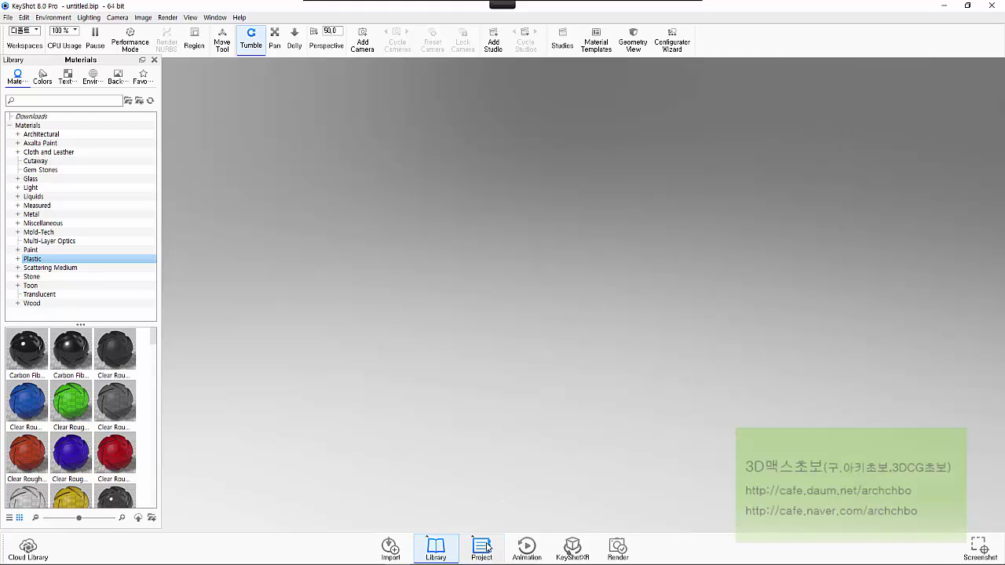
left_click(487, 548)
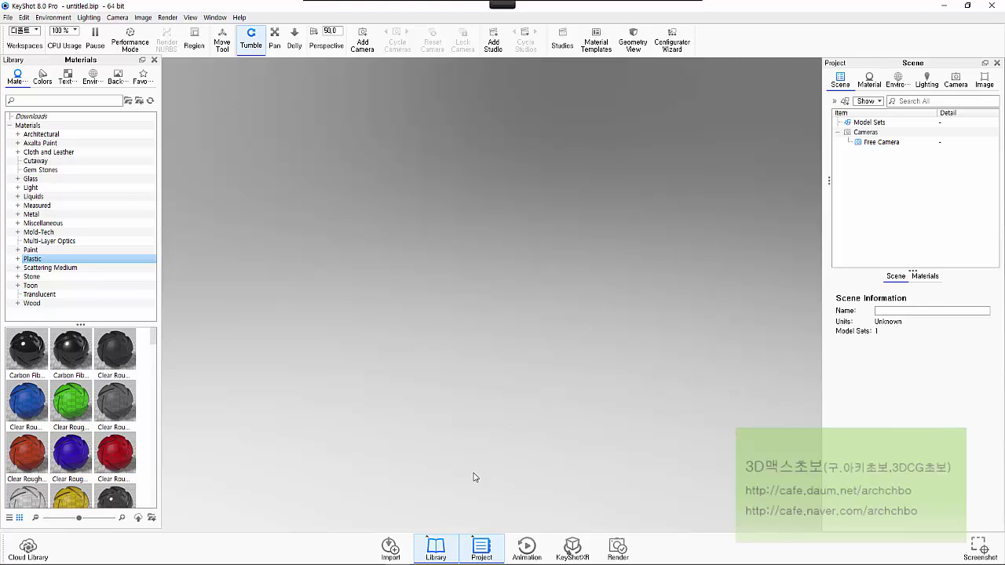
left_click(450, 554)
left_click(481, 549)
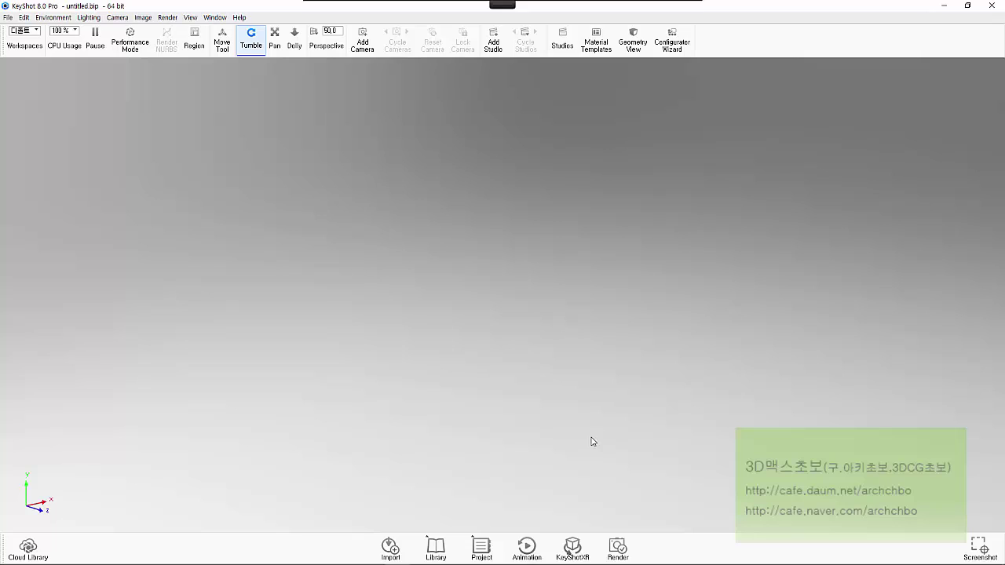
left_click(481, 547)
left_click(437, 547)
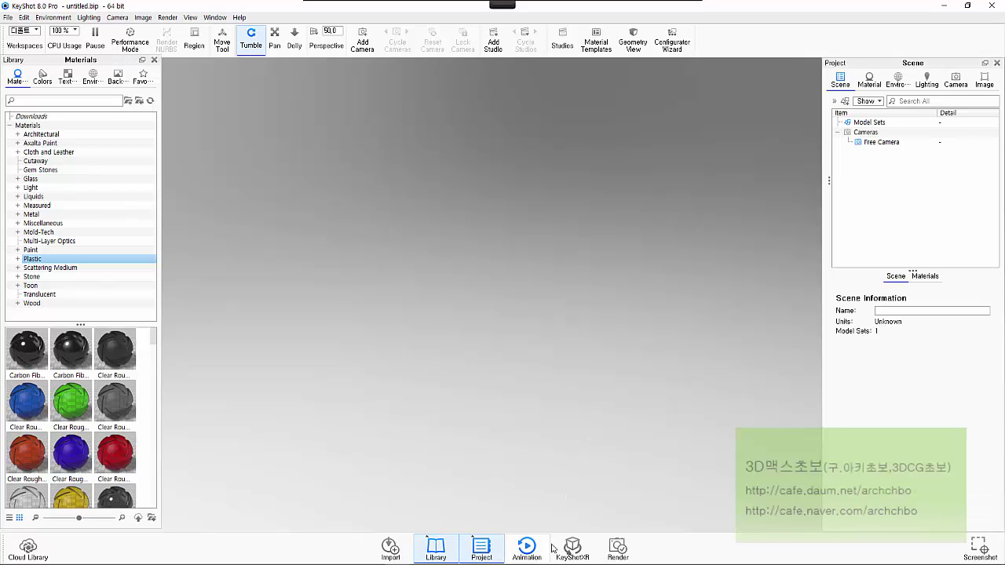
Bring up the animation Timeline and Properties windows to view them, and close both.
left_click(527, 547)
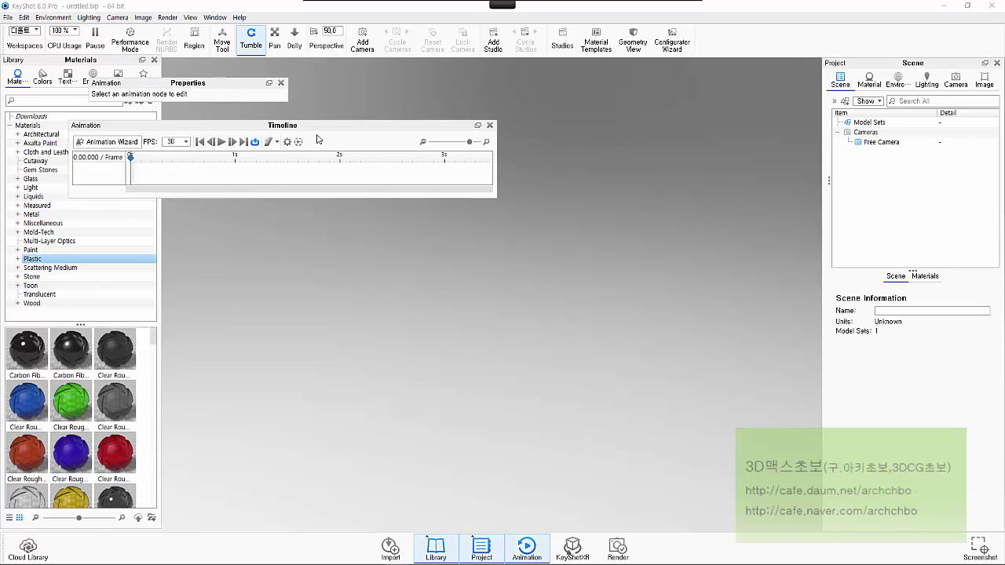
left_click_drag(318, 140, 441, 162)
left_click(572, 154)
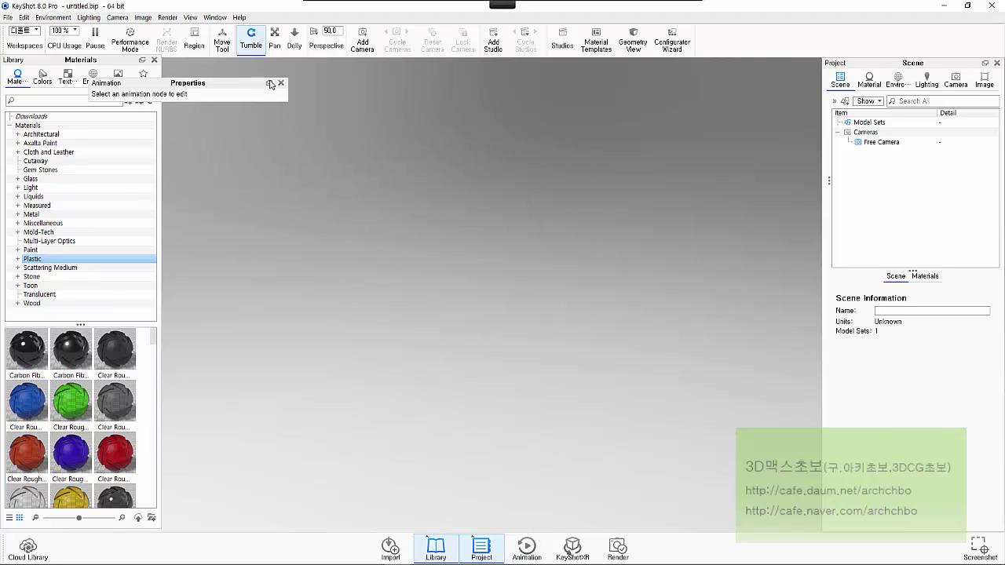
left_click(281, 84)
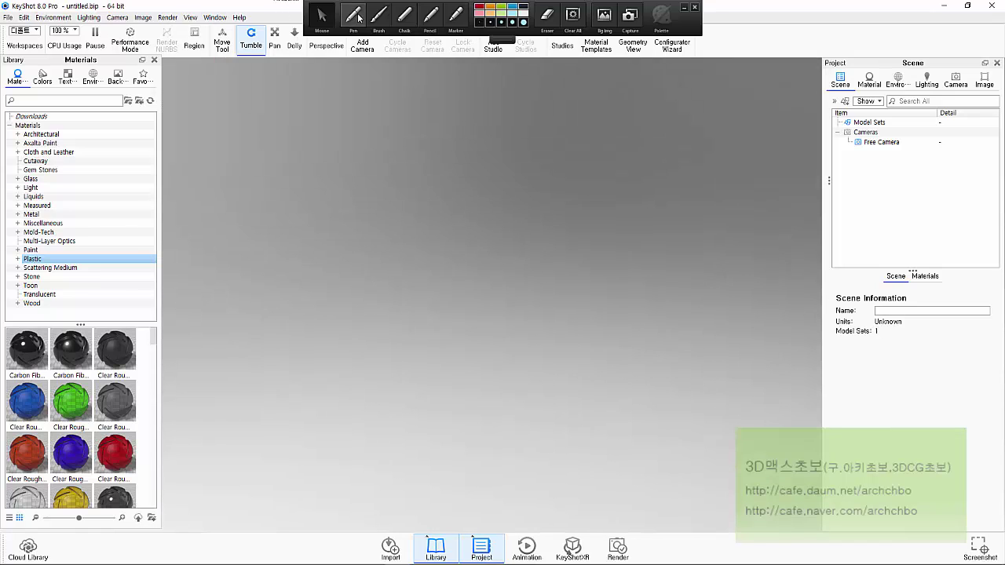
left_click(358, 17)
mouse_move(343, 164)
left_mouse_down()
mouse_move(374, 197)
mouse_move(388, 171)
mouse_move(374, 214)
mouse_move(389, 179)
mouse_move(456, 150)
mouse_move(523, 157)
mouse_move(513, 147)
mouse_move(607, 130)
left_mouse_up()
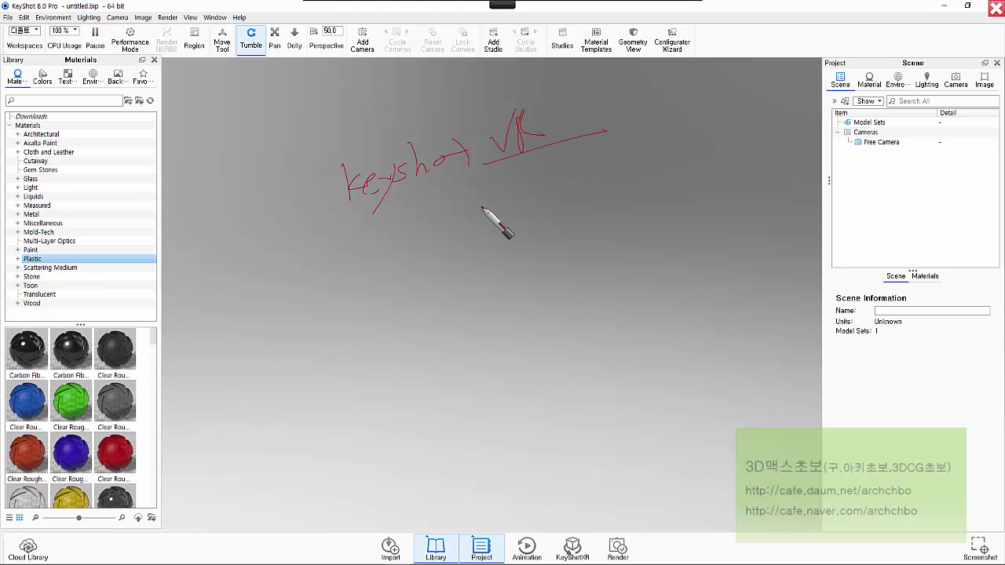
left_click_drag(460, 190, 469, 223)
left_click_drag(450, 210, 487, 206)
mouse_move(395, 249)
left_mouse_down()
mouse_move(374, 252)
mouse_move(393, 250)
left_mouse_up()
left_click_drag(510, 221, 542, 249)
mouse_move(542, 220)
left_mouse_down()
mouse_move(516, 248)
mouse_move(585, 232)
mouse_move(614, 257)
left_mouse_up()
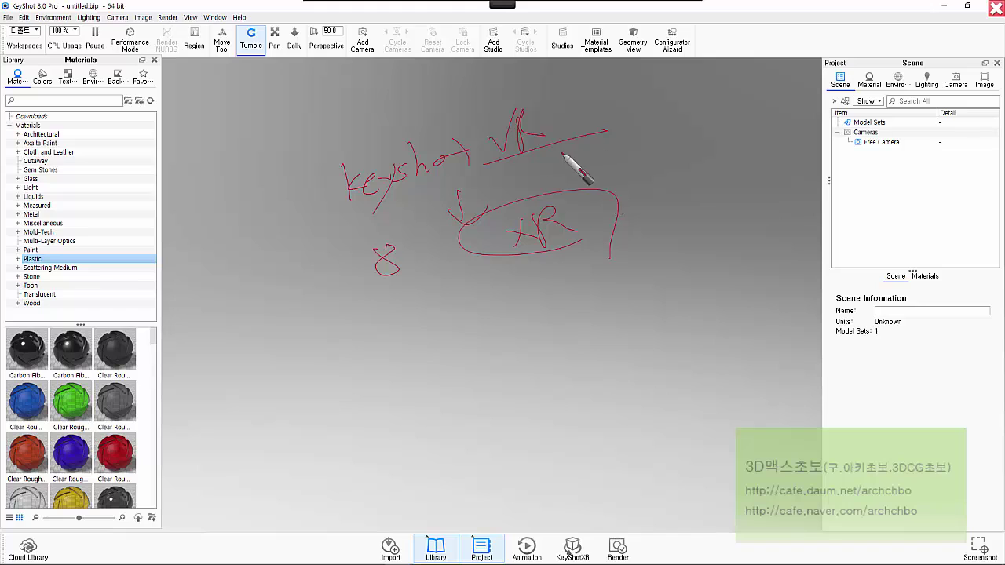
left_click_drag(531, 162, 707, 106)
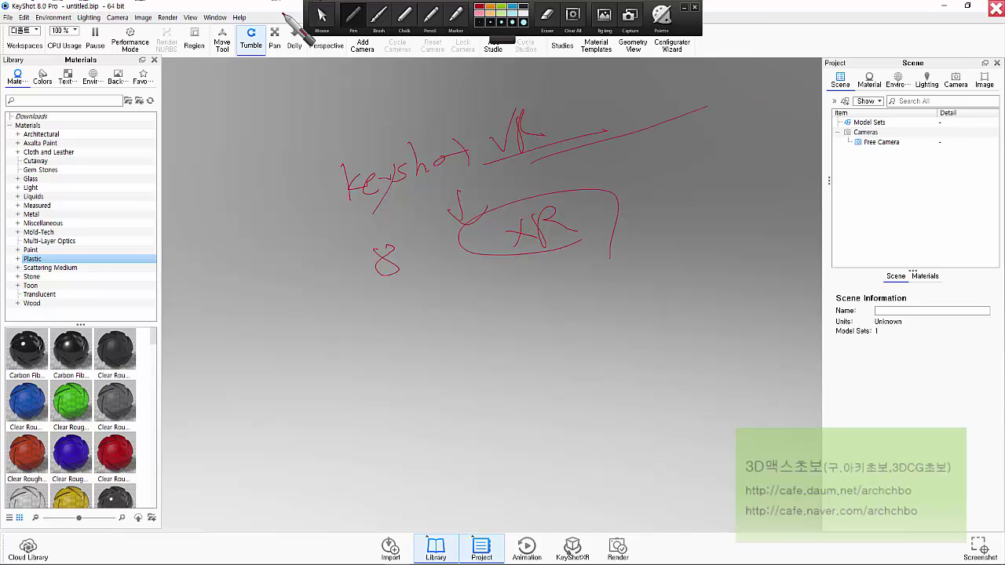
left_click(320, 9)
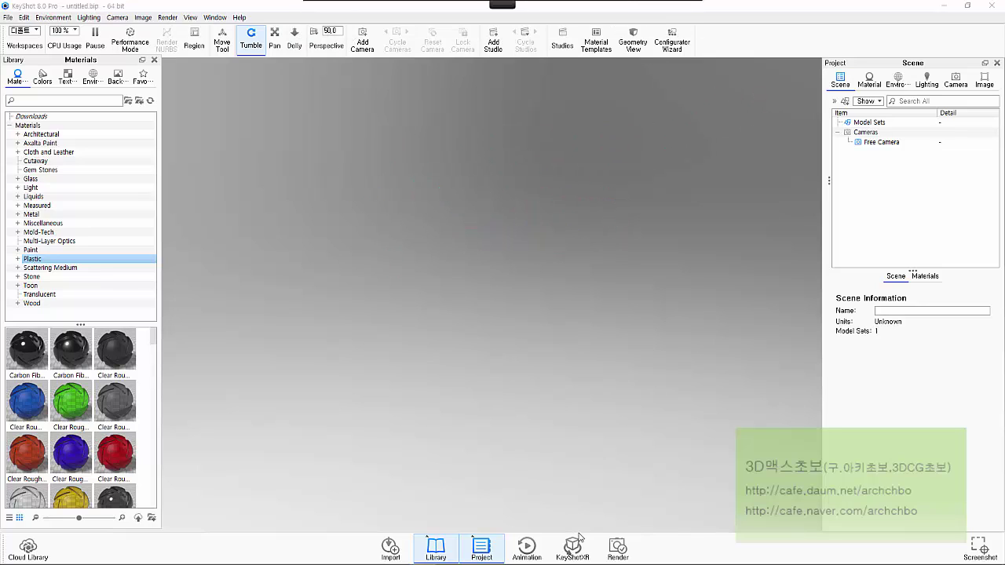
Examine the Output, Options and Queue pages of the render settings and close them without rendering.
left_click(618, 549)
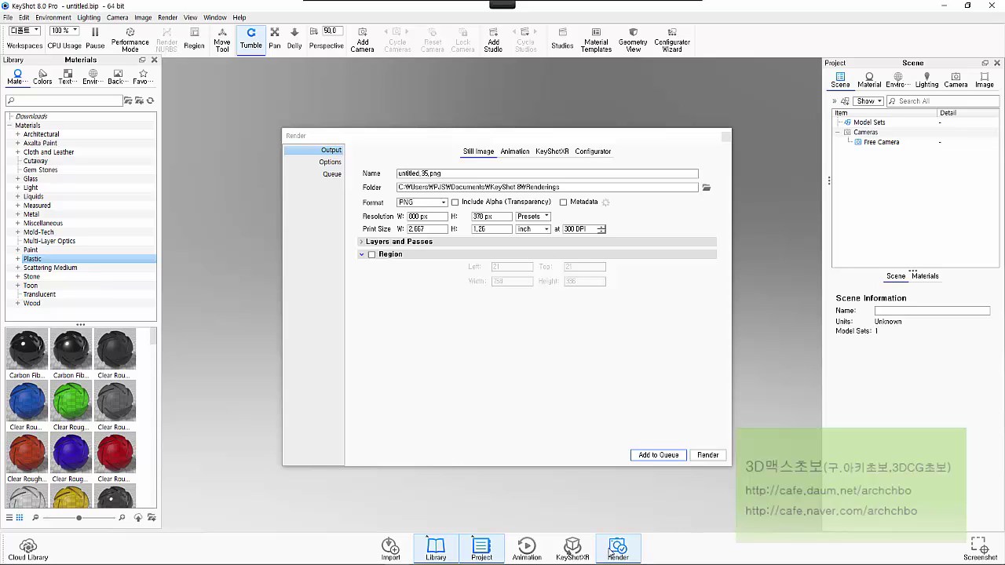
left_click(334, 162)
left_click(334, 174)
left_click(336, 152)
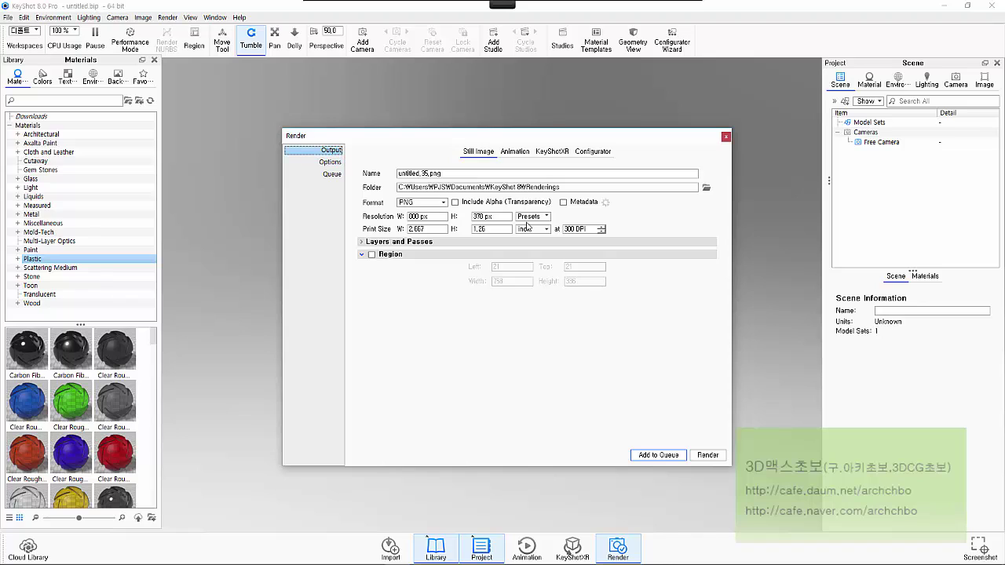
left_click(725, 138)
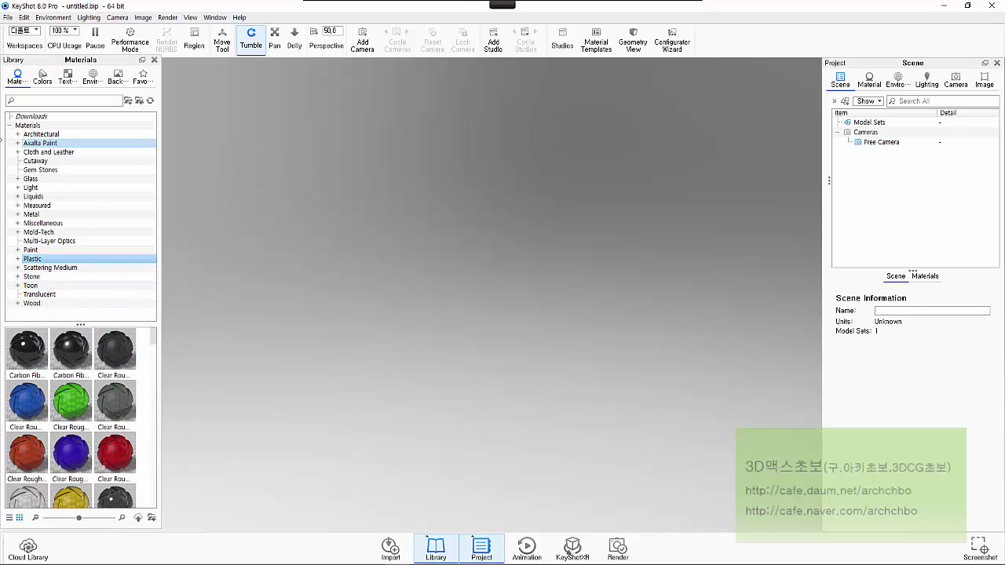
Switch the workspace to the startup layout (시작) and back to the default layout (디폴트).
left_click(36, 39)
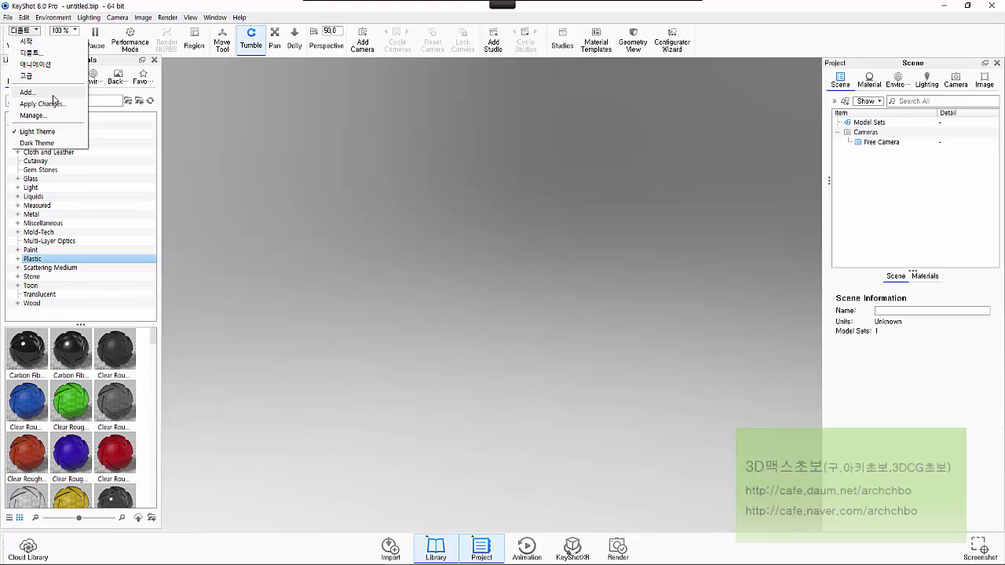
left_click(49, 42)
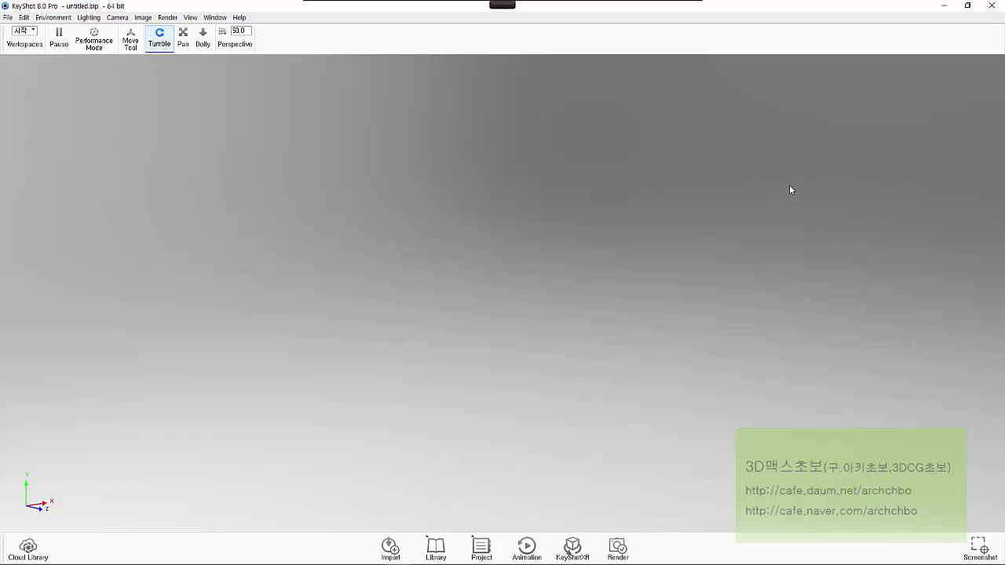
left_click(24, 38)
left_click(31, 51)
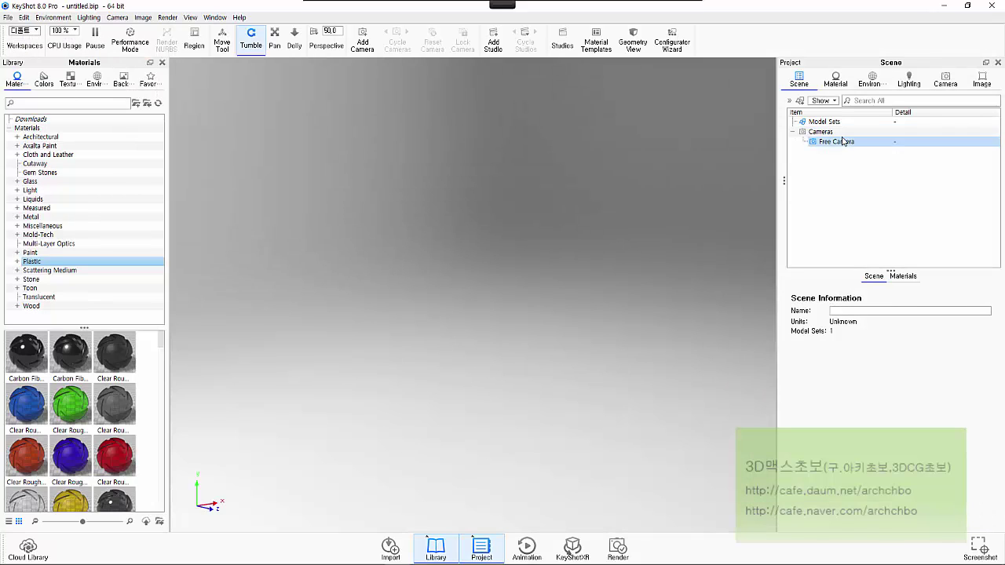
Switch the workspace to the animation layout (애니메이션) and from there to the advanced layout (고급).
left_click(26, 30)
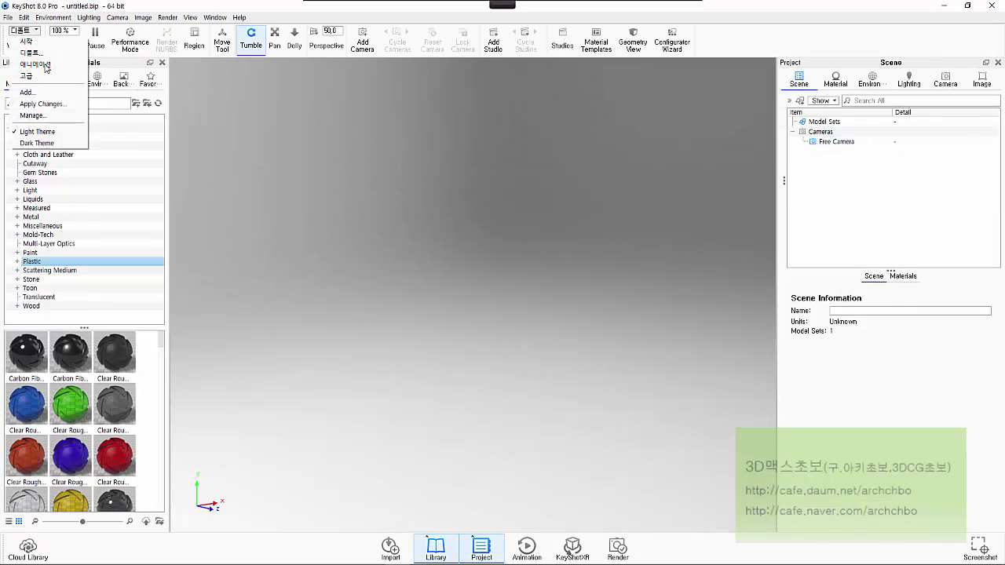
left_click(40, 63)
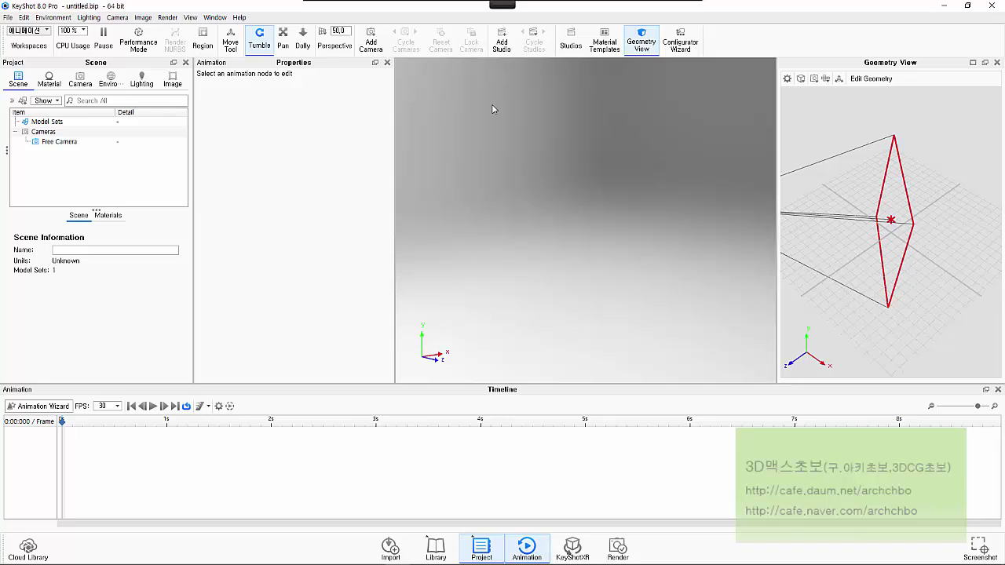
left_click(46, 34)
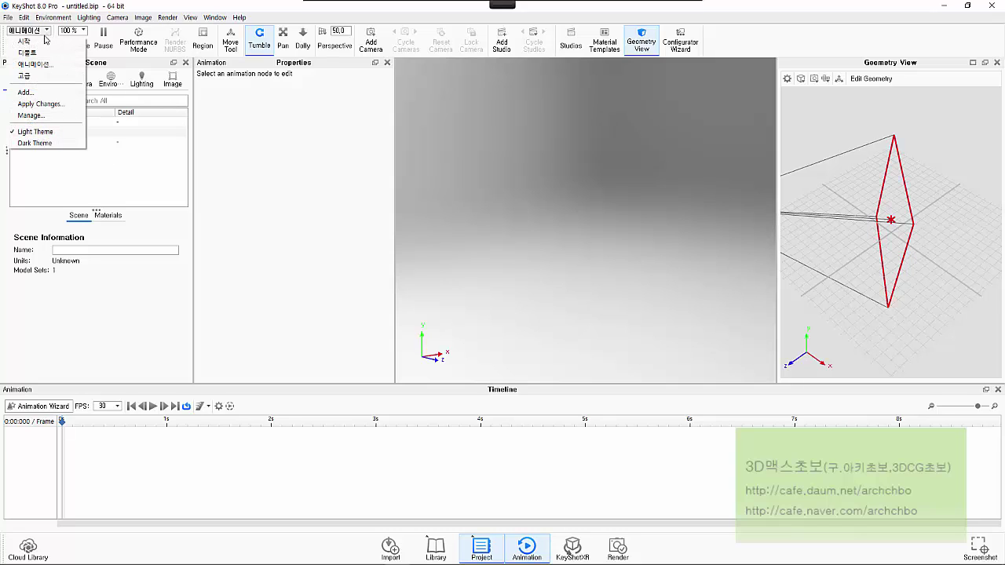
left_click(31, 77)
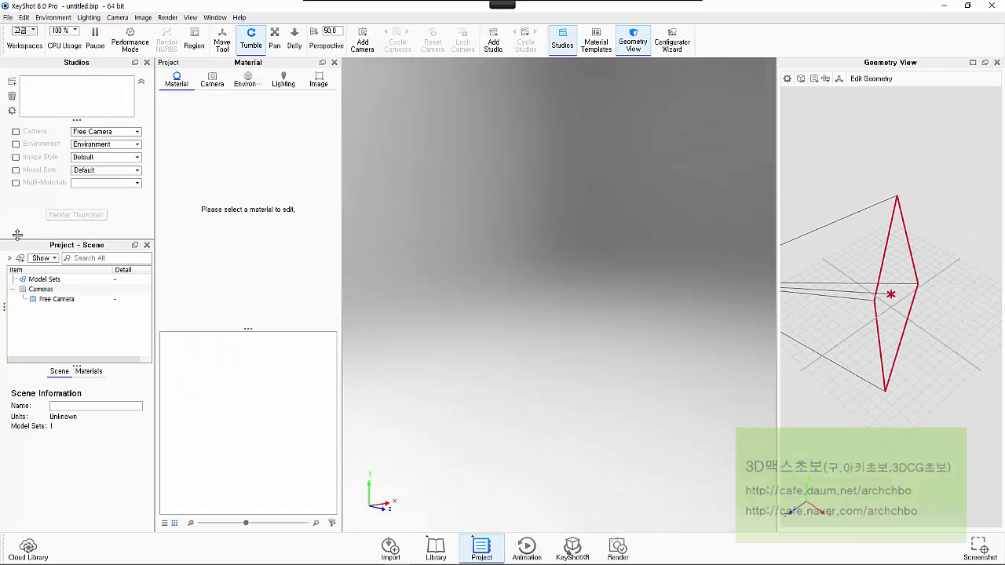
left_click(33, 35)
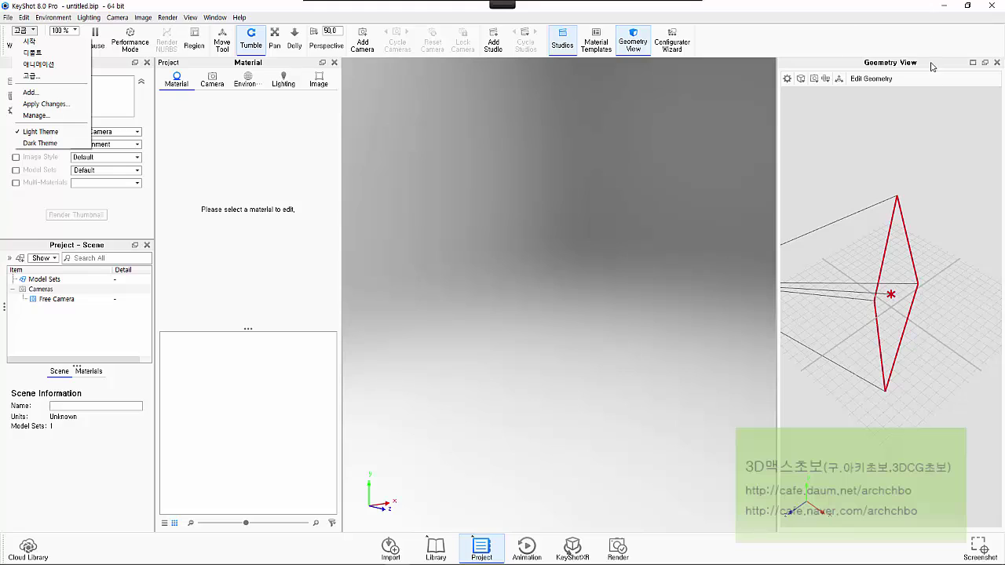
left_click(591, 168)
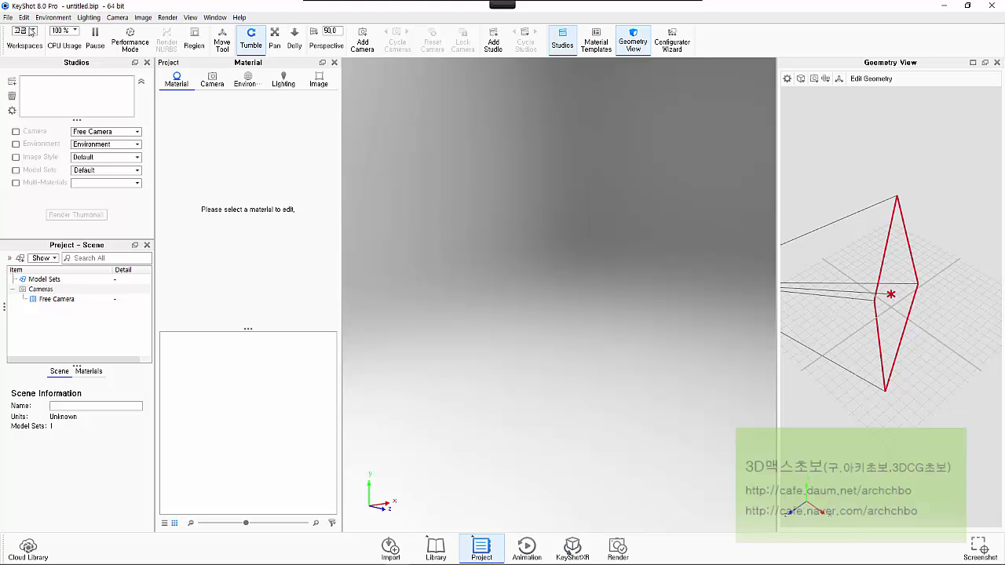
Open the dialog for adding a custom workspace and dismiss it without saving one.
left_click(30, 31)
left_click(56, 93)
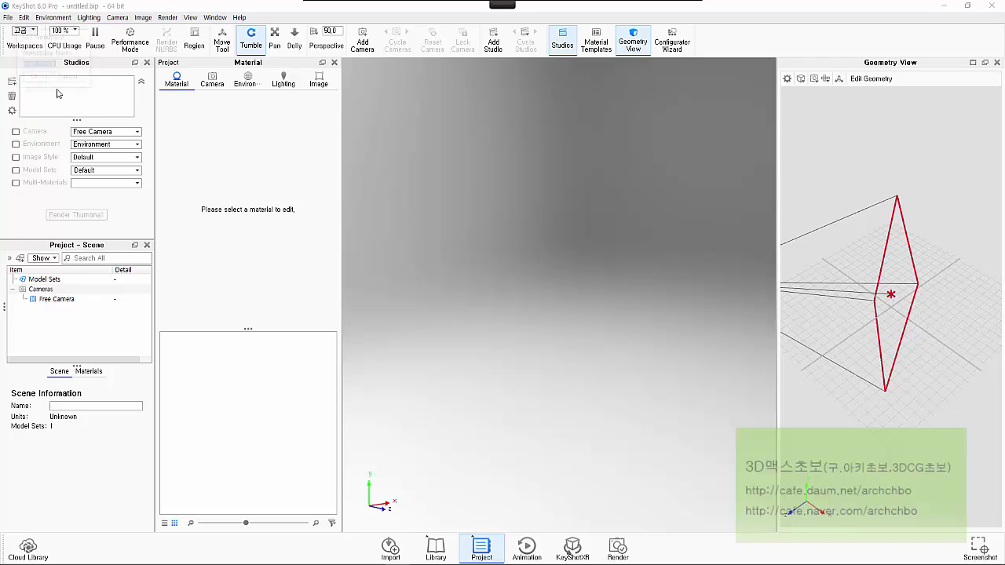
left_click_drag(64, 41, 417, 106)
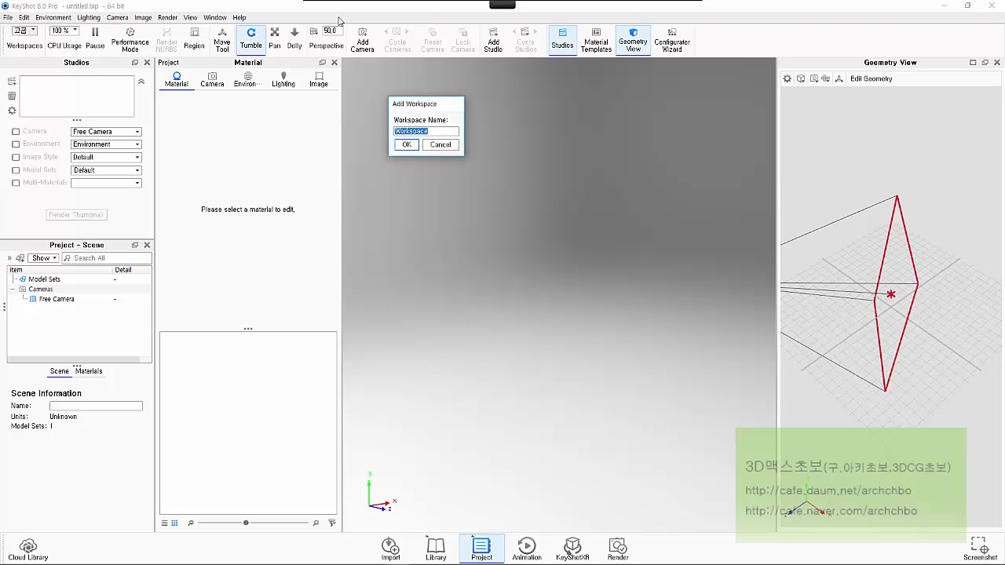
key("Escape")
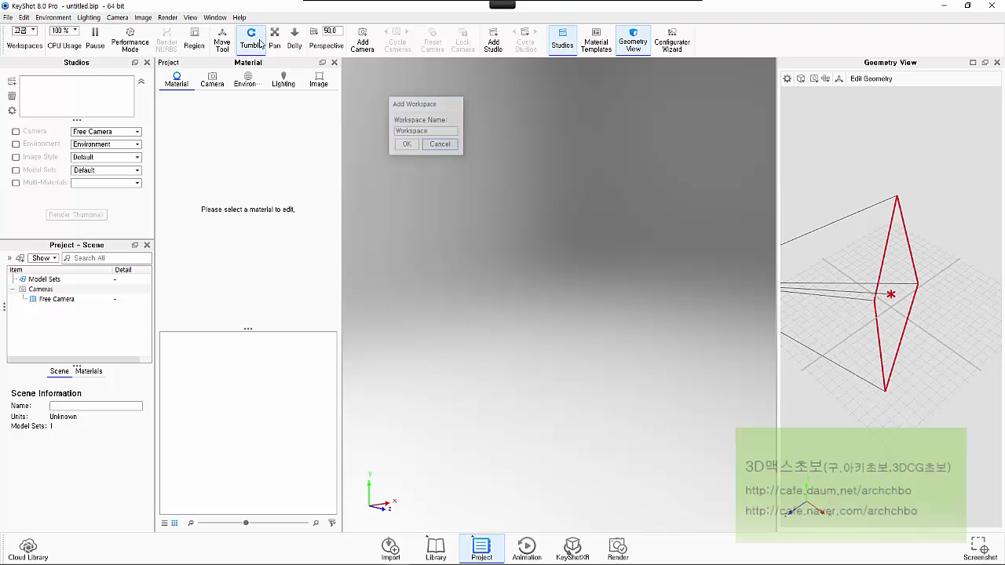
left_click(219, 19)
mouse_move(236, 84)
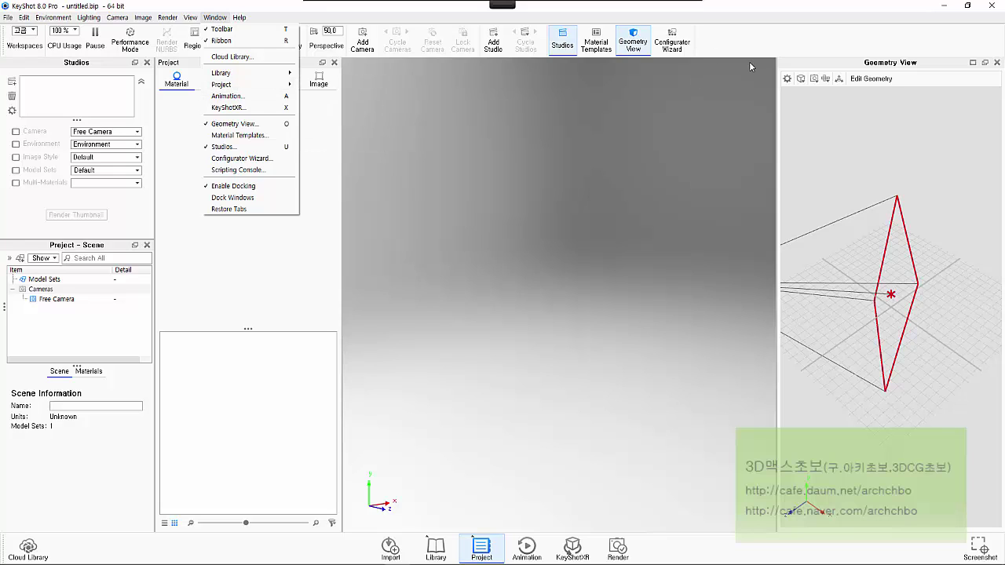
left_click(524, 105)
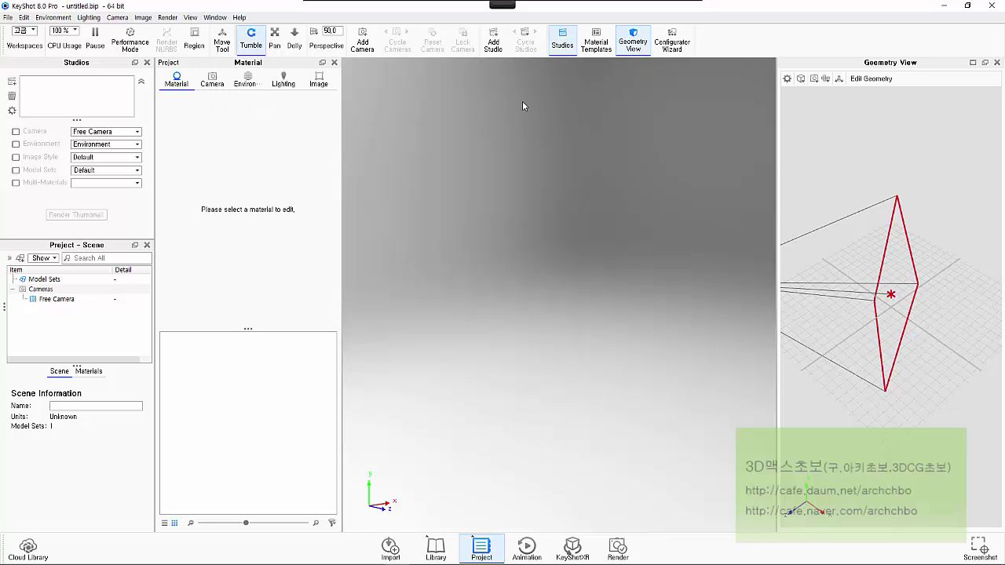
Undock the Material panel, narrow the Studios and Scene dock, and place the floating panel beside it.
left_click_drag(269, 63, 364, 65)
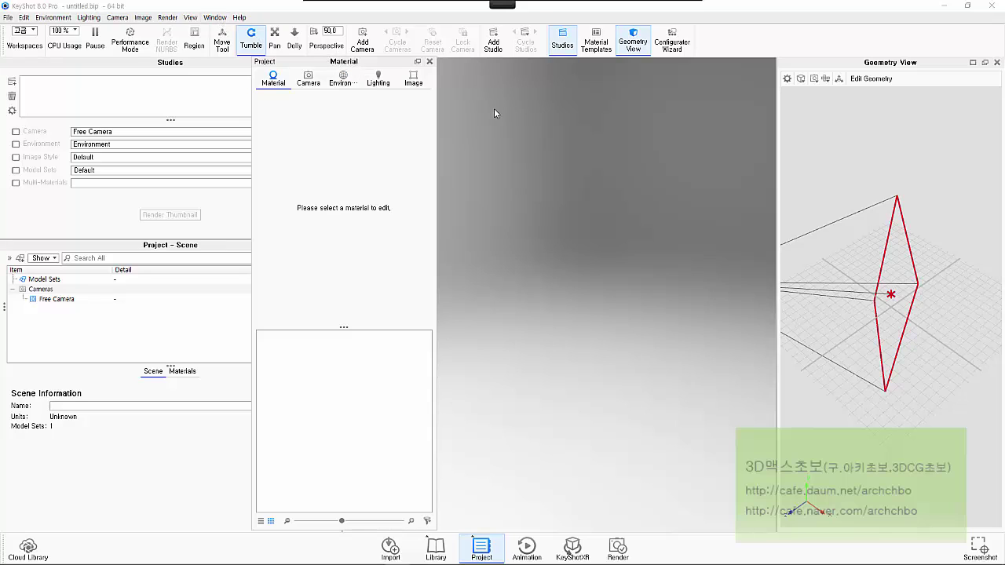
double_click(284, 62)
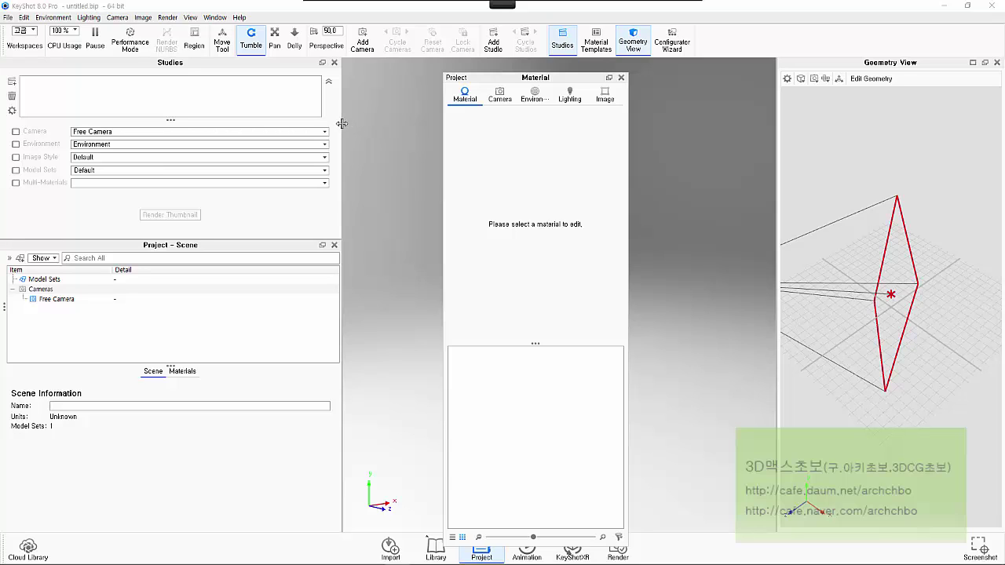
left_click_drag(344, 120, 93, 128)
left_click_drag(510, 77, 71, 39)
Bring up the new-workspace naming dialog, cancel it, and return to the default layout (디폴트).
left_click(23, 31)
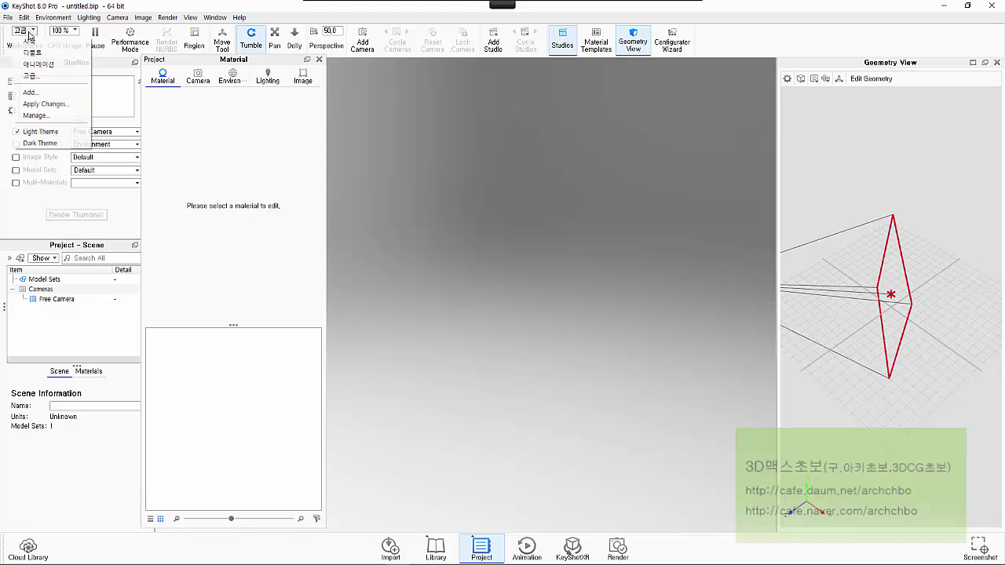
left_click(43, 94)
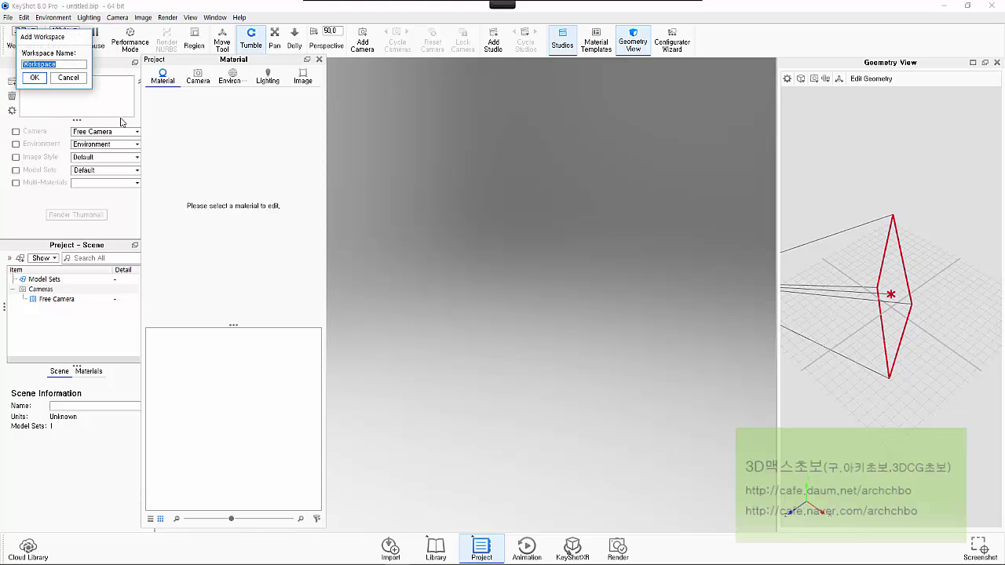
left_click(76, 81)
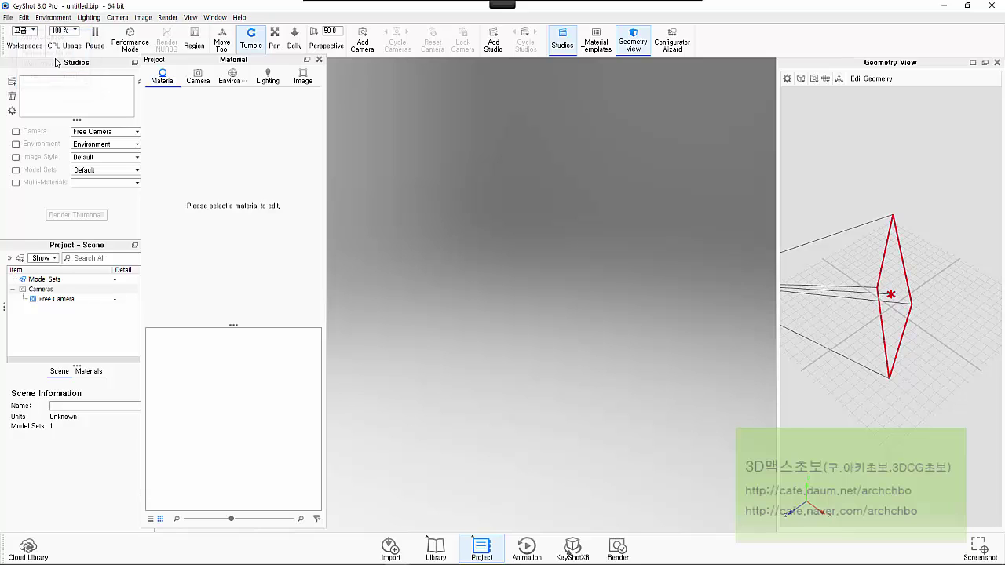
left_click(32, 35)
left_click(36, 51)
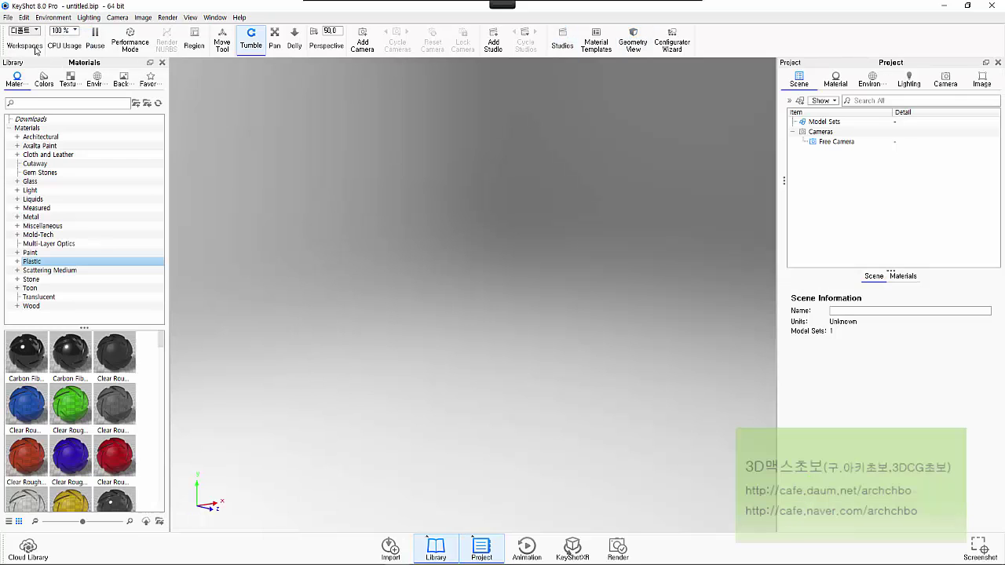
Show the available CPU usage levels.
left_click(75, 32)
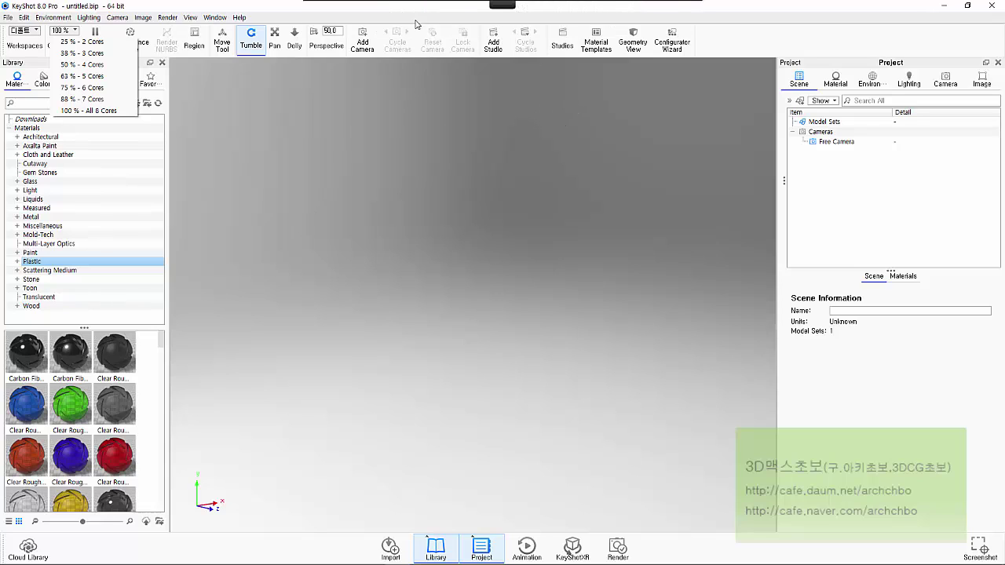
left_click(355, 19)
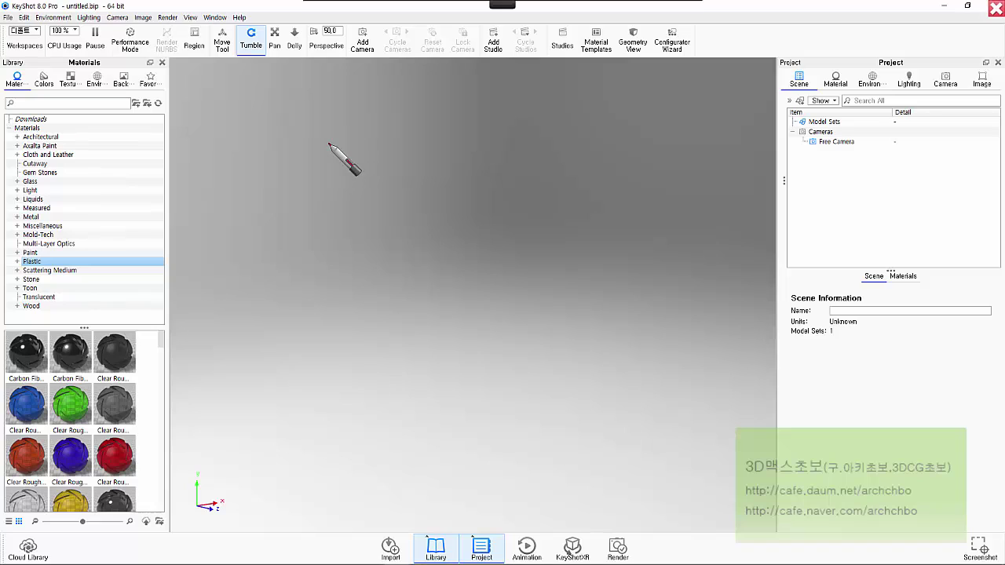
mouse_move(329, 144)
left_mouse_down()
mouse_move(374, 159)
mouse_move(415, 126)
mouse_move(432, 145)
mouse_move(428, 121)
mouse_move(456, 148)
mouse_move(587, 104)
mouse_move(592, 155)
mouse_move(616, 102)
mouse_move(649, 100)
mouse_move(658, 116)
mouse_move(685, 108)
left_mouse_up()
mouse_move(550, 5)
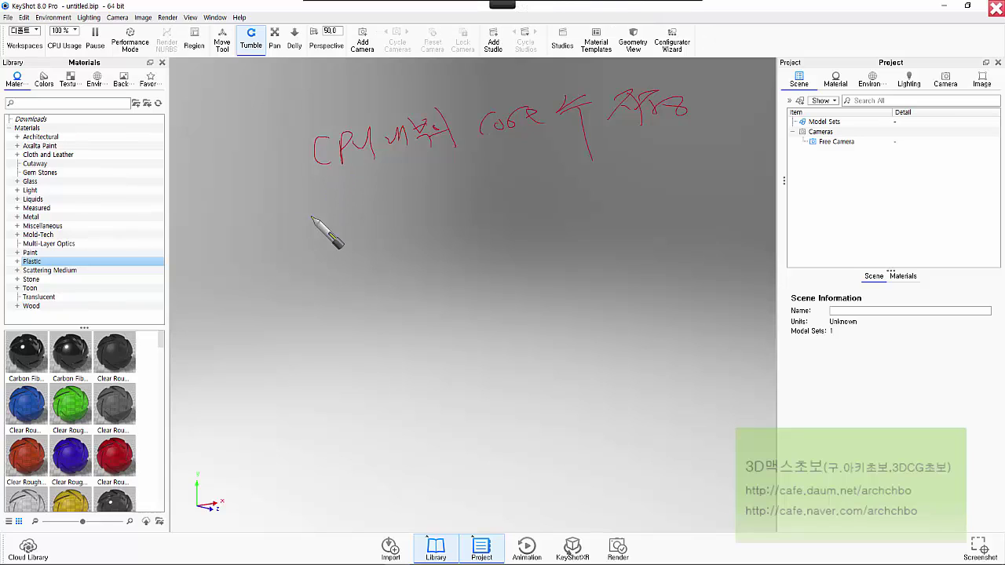
left_click_drag(328, 203, 350, 230)
mouse_move(390, 9)
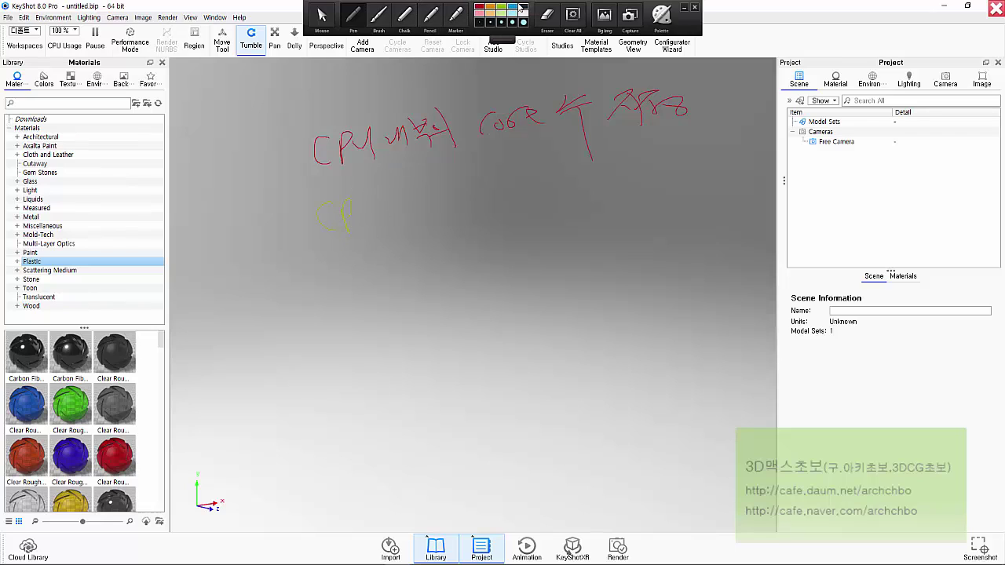
left_click(524, 14)
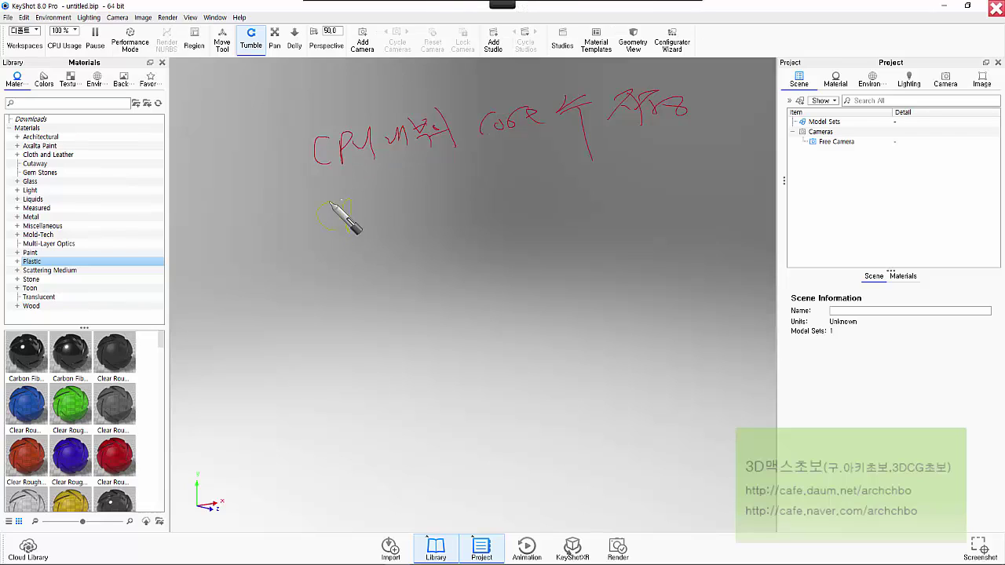
mouse_move(348, 218)
left_mouse_down()
mouse_move(394, 191)
mouse_move(423, 203)
mouse_move(444, 190)
mouse_move(430, 203)
mouse_move(478, 189)
mouse_move(493, 203)
mouse_move(519, 198)
mouse_move(535, 165)
mouse_move(535, 185)
mouse_move(616, 154)
mouse_move(622, 163)
mouse_move(648, 157)
mouse_move(643, 167)
mouse_move(678, 173)
left_mouse_up()
mouse_move(378, 236)
left_mouse_down()
mouse_move(410, 249)
mouse_move(417, 269)
mouse_move(404, 279)
mouse_move(470, 256)
mouse_move(490, 271)
mouse_move(525, 250)
mouse_move(558, 250)
mouse_move(572, 230)
mouse_move(578, 243)
mouse_move(611, 234)
mouse_move(600, 228)
mouse_move(616, 220)
mouse_move(615, 234)
mouse_move(649, 201)
mouse_move(689, 191)
mouse_move(677, 209)
mouse_move(744, 206)
mouse_move(769, 186)
mouse_move(727, 199)
left_mouse_up()
mouse_move(636, 252)
left_mouse_down()
mouse_move(666, 271)
mouse_move(703, 240)
mouse_move(726, 290)
left_mouse_up()
left_click_drag(409, 304, 531, 275)
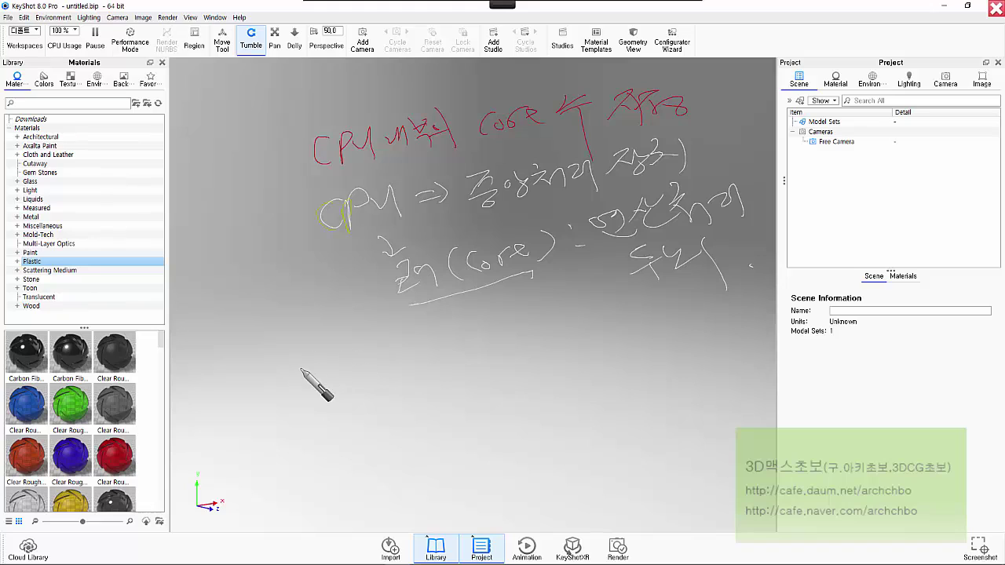
mouse_move(286, 352)
left_mouse_down()
mouse_move(419, 338)
mouse_move(449, 346)
mouse_move(480, 350)
left_mouse_up()
mouse_move(415, 6)
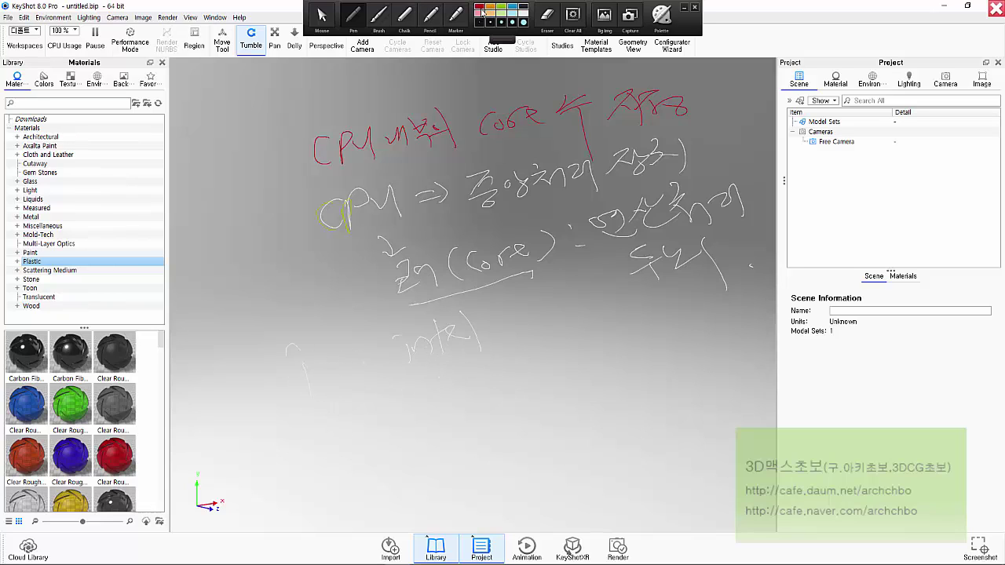
left_click(479, 8)
mouse_move(511, 298)
left_mouse_down()
mouse_move(521, 325)
mouse_move(556, 324)
mouse_move(541, 383)
left_mouse_up()
mouse_move(554, 363)
left_mouse_down()
mouse_move(570, 379)
mouse_move(581, 346)
left_mouse_up()
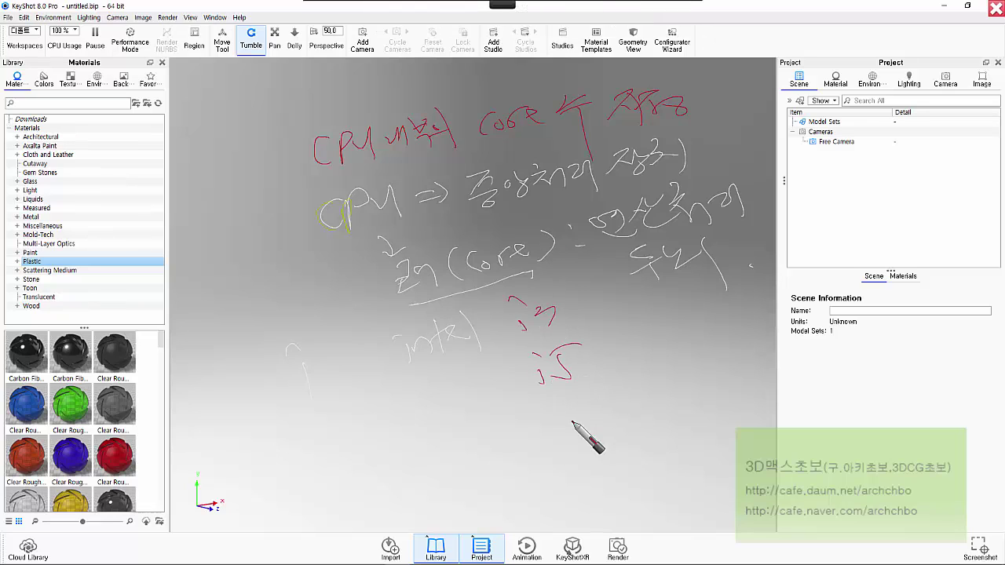
left_click_drag(554, 404, 579, 399)
mouse_move(562, 416)
left_mouse_down()
mouse_move(565, 430)
mouse_move(595, 425)
left_mouse_up()
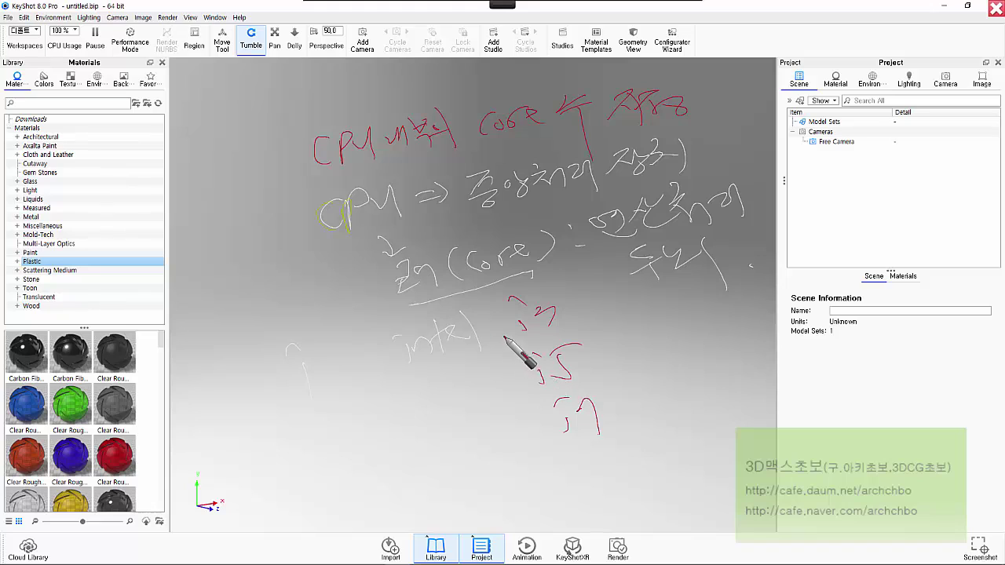
mouse_move(501, 337)
left_mouse_down()
mouse_move(501, 369)
mouse_move(535, 404)
left_mouse_up()
left_click_drag(572, 308, 582, 348)
mouse_move(608, 302)
left_mouse_down()
mouse_move(627, 331)
mouse_move(626, 298)
mouse_move(643, 300)
mouse_move(652, 321)
mouse_move(665, 295)
mouse_move(661, 308)
mouse_move(679, 295)
mouse_move(697, 333)
left_mouse_up()
mouse_move(605, 381)
left_mouse_down()
mouse_move(649, 400)
mouse_move(665, 397)
mouse_move(666, 374)
mouse_move(691, 363)
mouse_move(709, 383)
left_mouse_up()
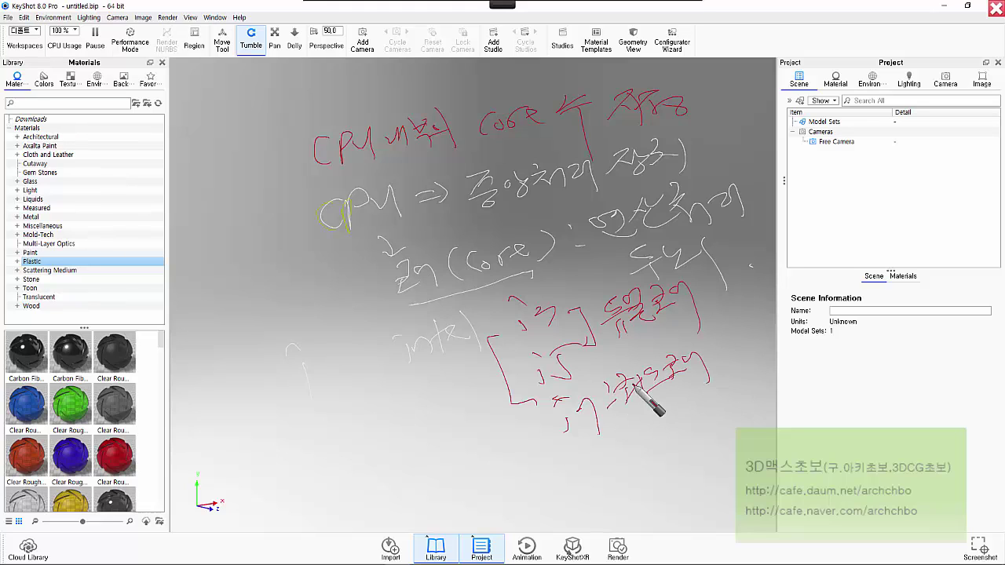
mouse_move(573, 458)
left_mouse_down()
mouse_move(607, 461)
mouse_move(633, 494)
mouse_move(634, 446)
mouse_move(639, 458)
mouse_move(657, 439)
mouse_move(667, 445)
mouse_move(675, 421)
mouse_move(697, 456)
mouse_move(700, 434)
mouse_move(717, 447)
mouse_move(719, 412)
mouse_move(721, 425)
mouse_move(762, 418)
left_mouse_up()
left_click_drag(786, 421, 792, 425)
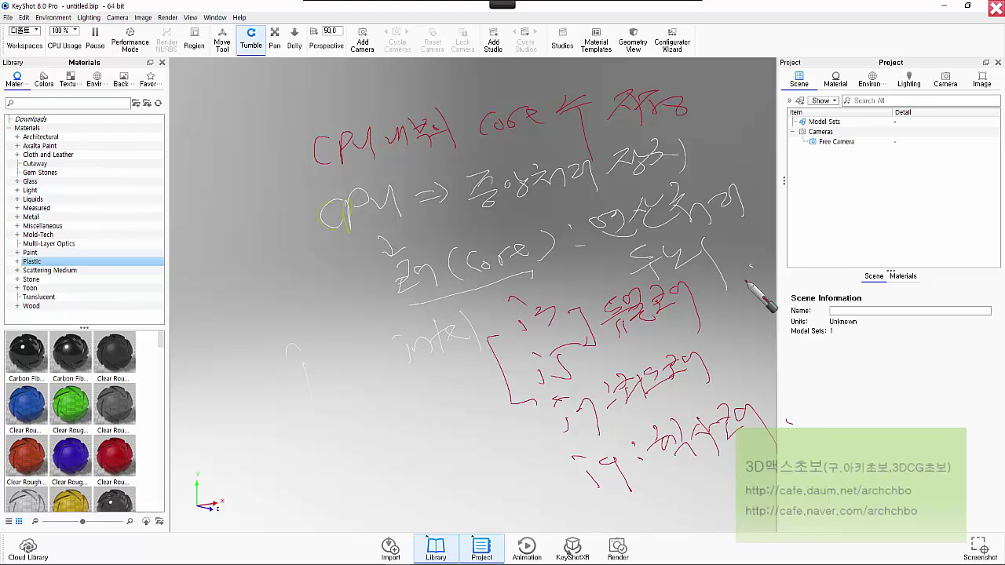
left_click_drag(712, 271, 723, 292)
mouse_move(669, 316)
left_mouse_down()
mouse_move(712, 323)
mouse_move(754, 297)
mouse_move(721, 347)
mouse_move(732, 358)
mouse_move(760, 338)
mouse_move(792, 386)
mouse_move(809, 393)
mouse_move(837, 372)
left_mouse_up()
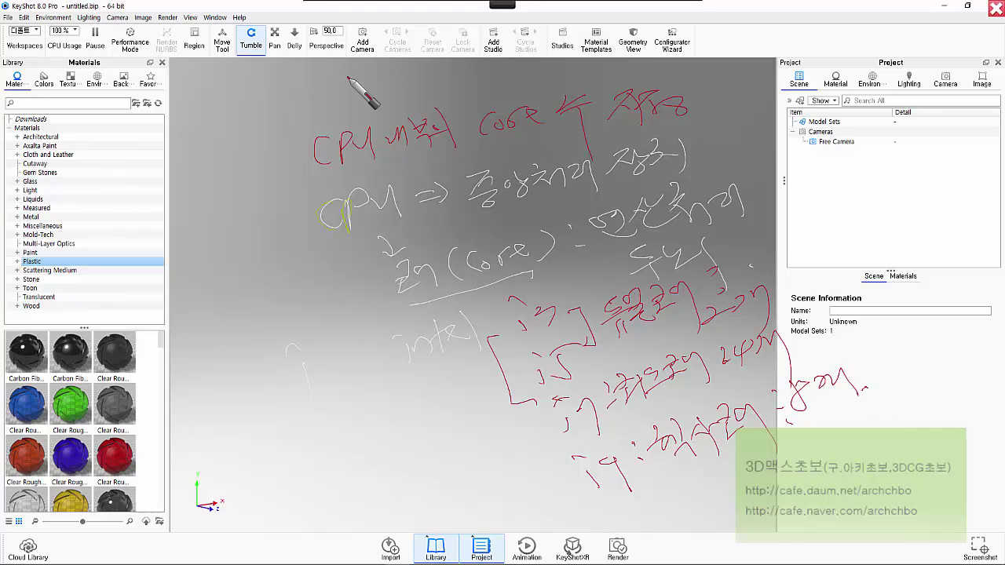
left_click(325, 13)
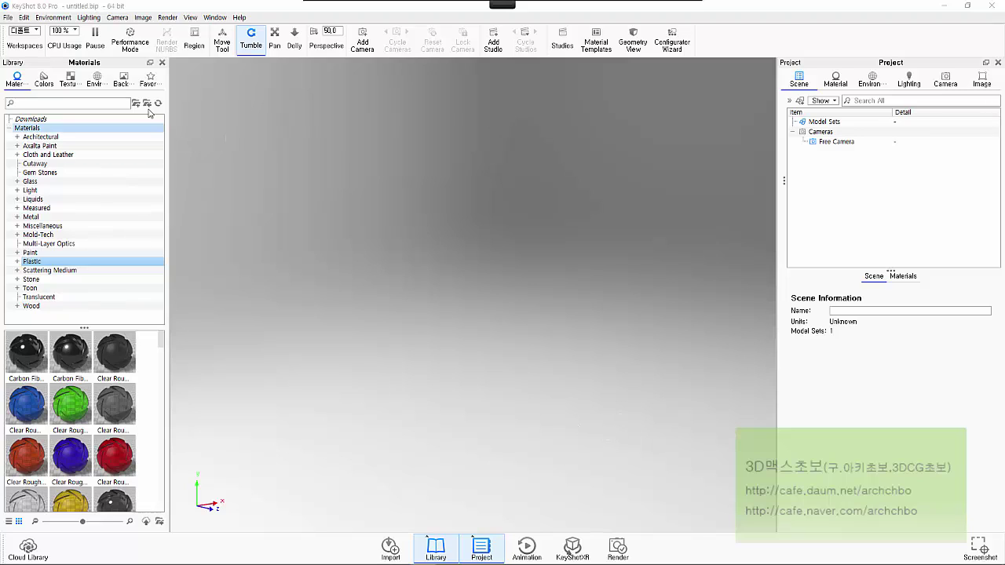
Review the CPU usage choices by core count and close the list without changing the setting.
left_click(75, 31)
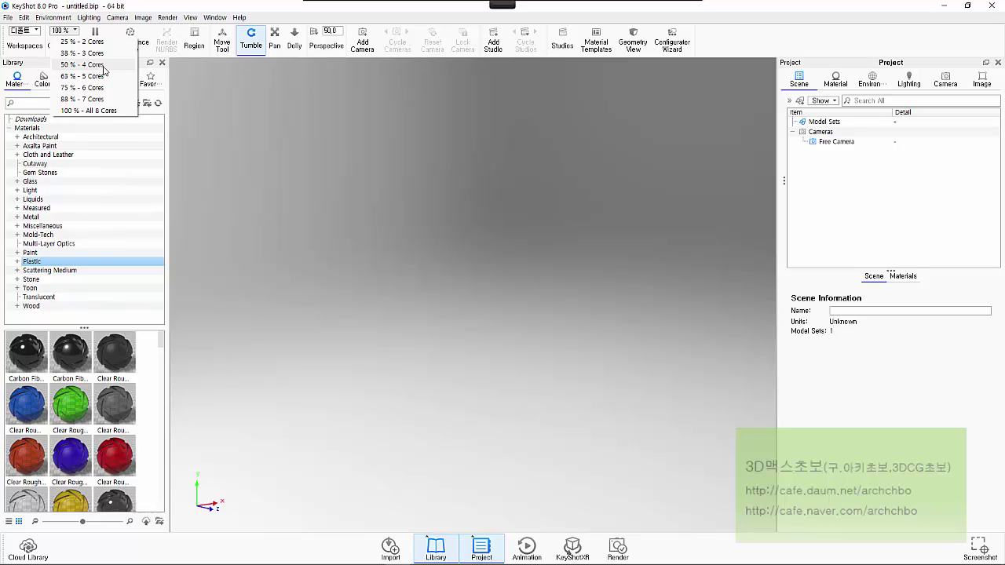
left_click(250, 102)
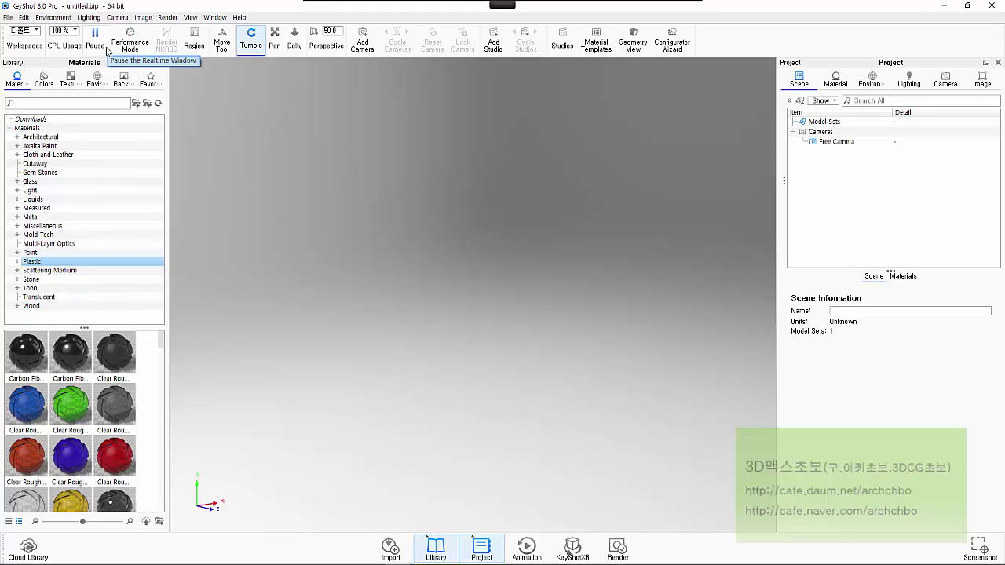
Import the Stool model from the 00-Example folder in millimeters, with camera and environment adjusted to the geometry.
left_click(8, 17)
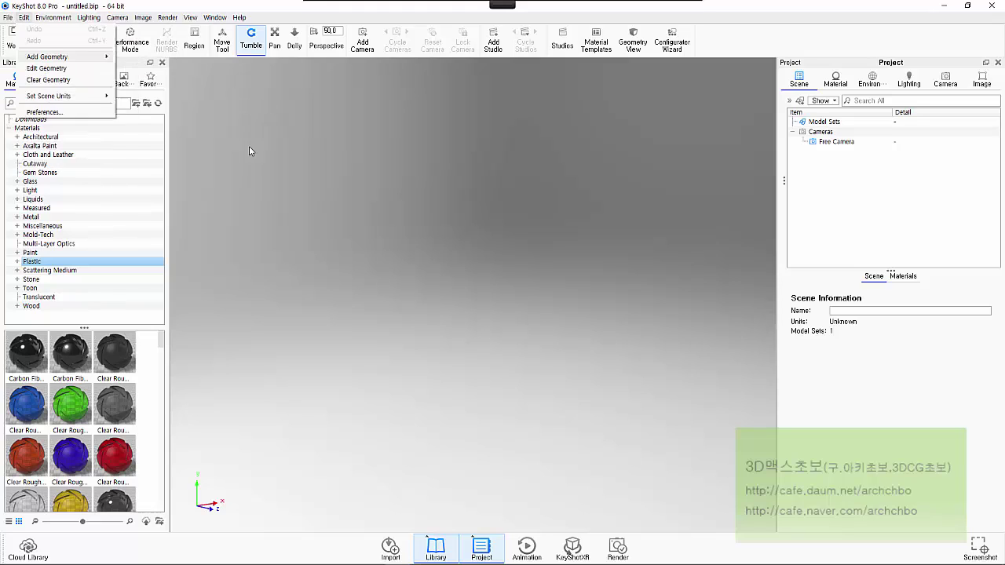
left_click(251, 151)
left_click(390, 548)
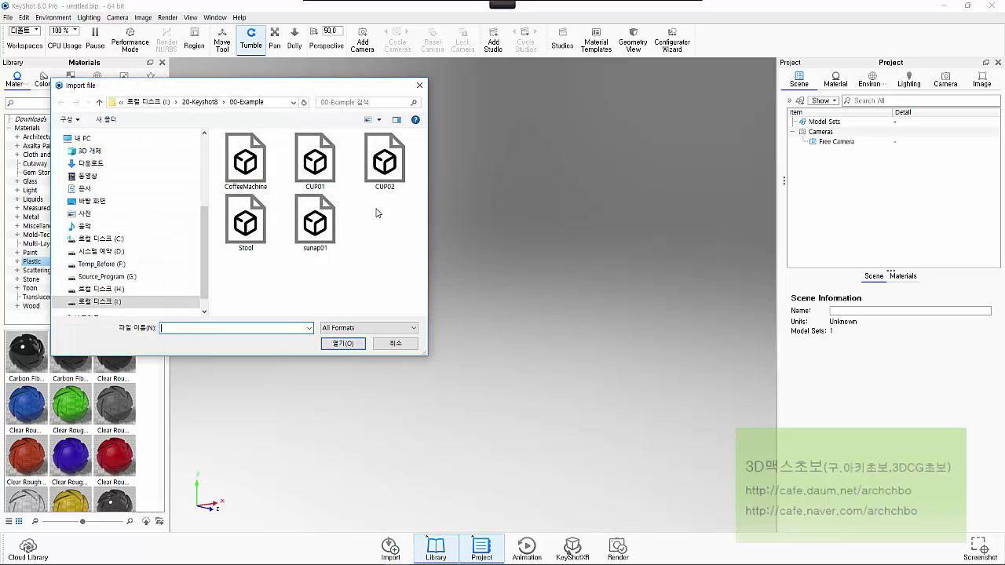
left_click(243, 205)
left_click(350, 343)
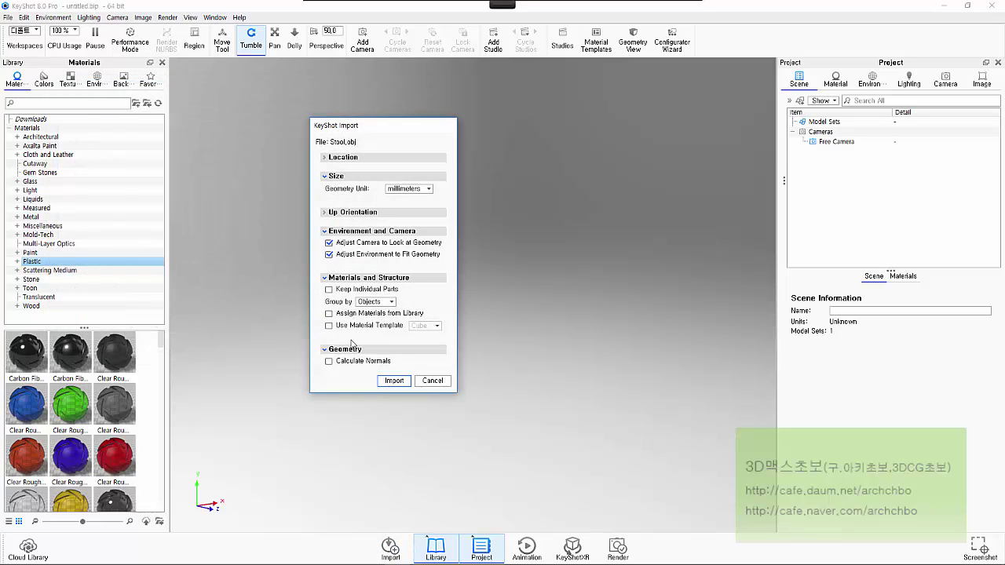
left_click(394, 381)
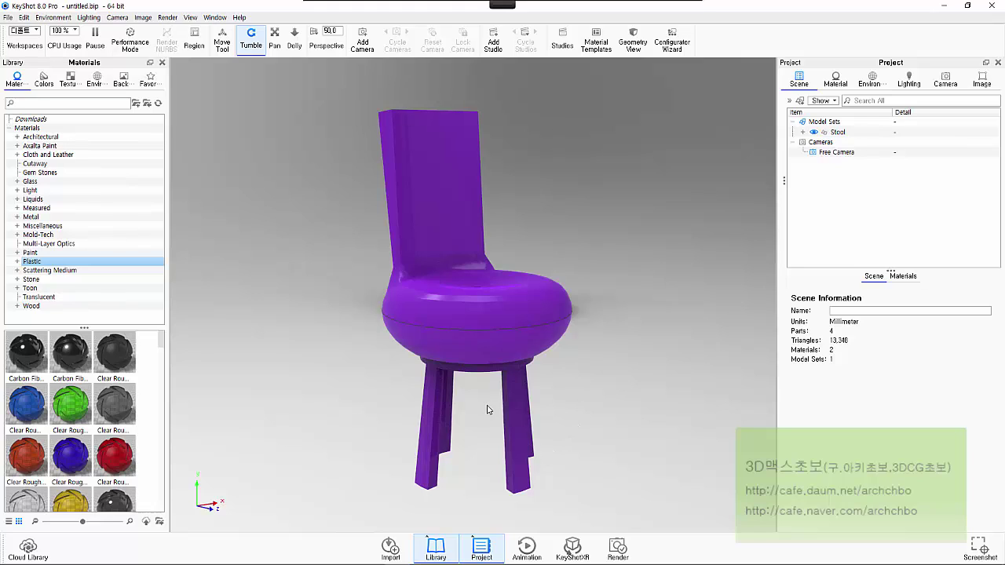
Pause and resume the real-time view of the stool several times, leaving it paused.
left_click(95, 39)
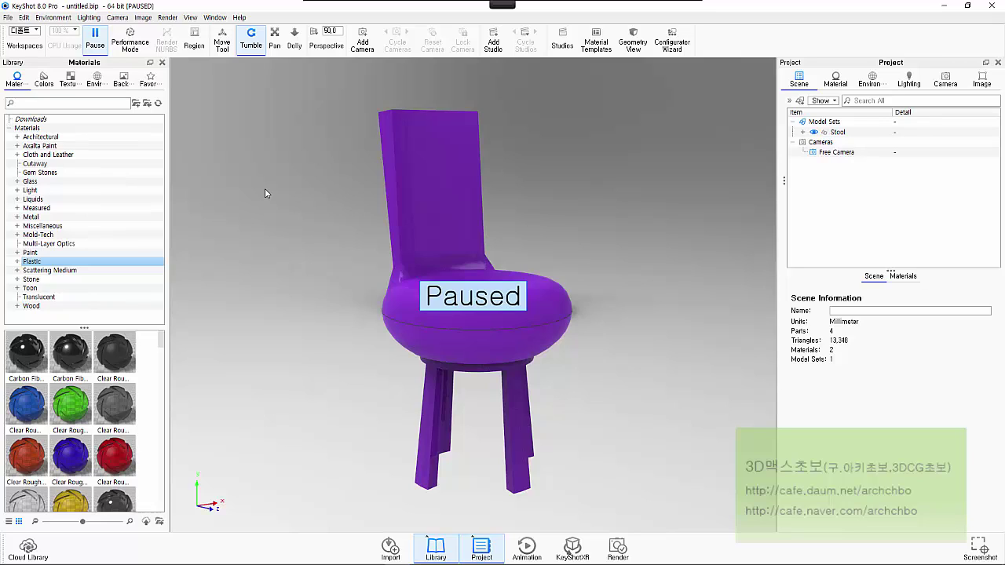
left_click(95, 39)
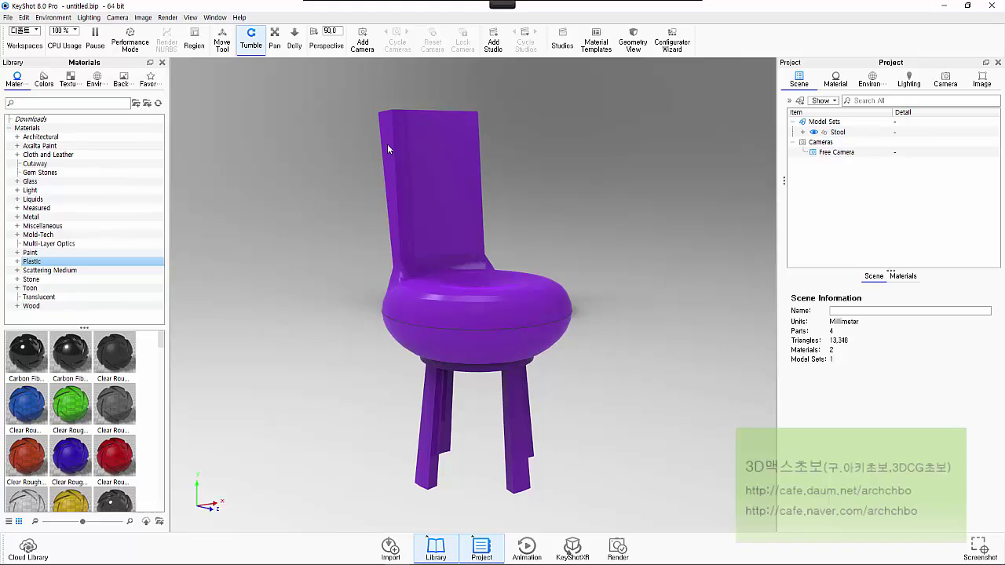
left_click(95, 39)
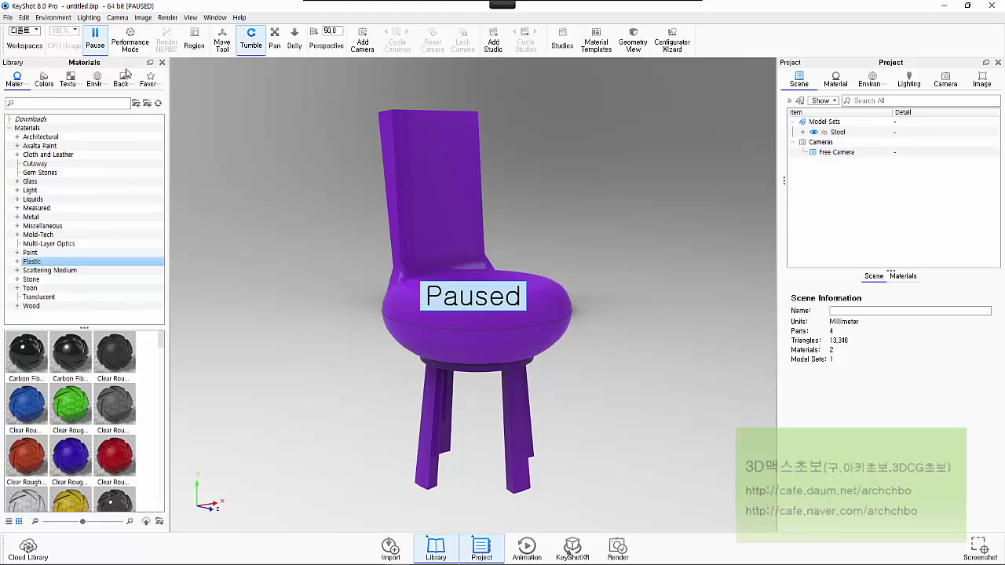
key("shift+p")
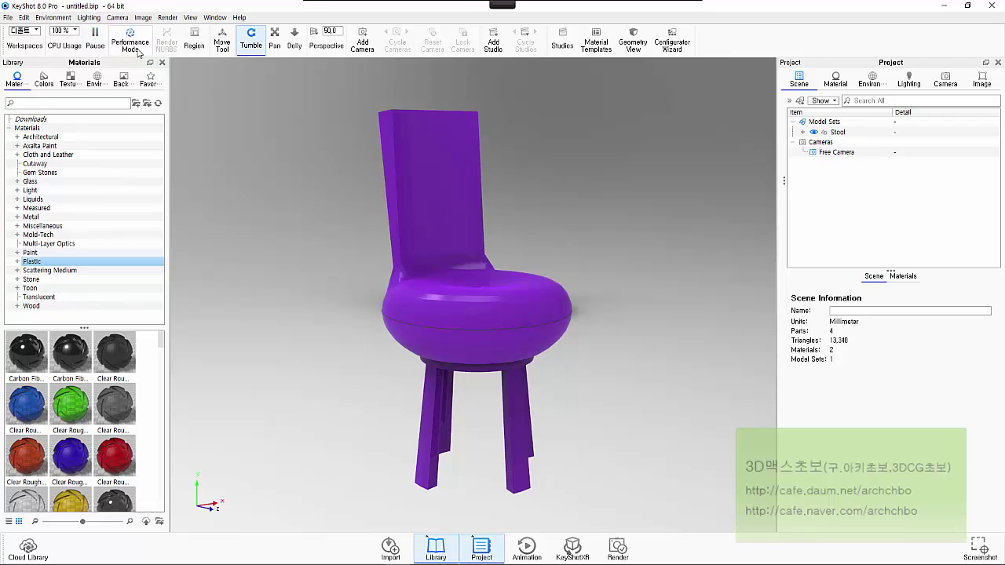
left_click(95, 40)
mouse_move(309, 4)
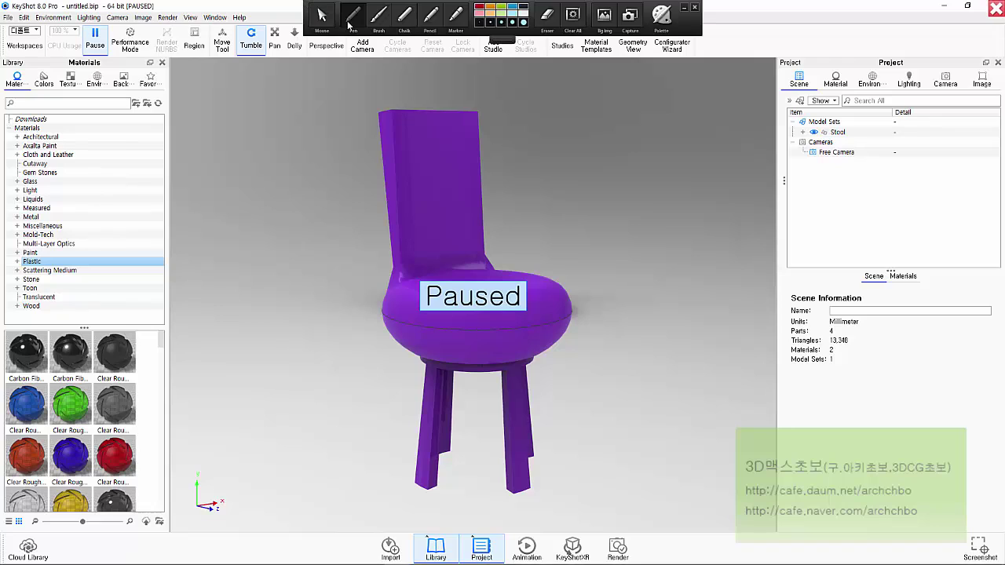
left_click(348, 24)
mouse_move(240, 92)
left_mouse_down()
mouse_move(244, 123)
mouse_move(255, 99)
mouse_move(243, 136)
mouse_move(250, 121)
mouse_move(289, 122)
mouse_move(306, 100)
mouse_move(313, 123)
mouse_move(331, 96)
mouse_move(332, 120)
mouse_move(360, 108)
left_mouse_up()
mouse_move(92, 28)
left_mouse_down()
mouse_move(111, 60)
mouse_move(235, 138)
mouse_move(262, 132)
mouse_move(249, 171)
mouse_move(272, 188)
mouse_move(291, 166)
mouse_move(341, 171)
left_mouse_up()
mouse_move(351, 126)
left_mouse_down()
mouse_move(376, 87)
mouse_move(434, 86)
left_mouse_up()
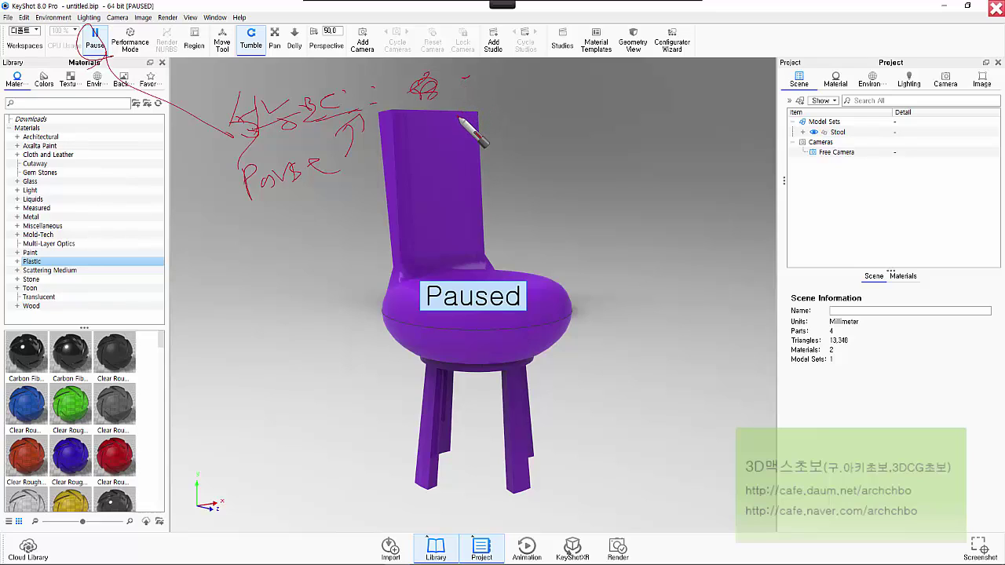
mouse_move(431, 93)
left_mouse_down()
mouse_move(629, 374)
mouse_move(369, 287)
left_mouse_up()
left_click_drag(371, 232, 385, 231)
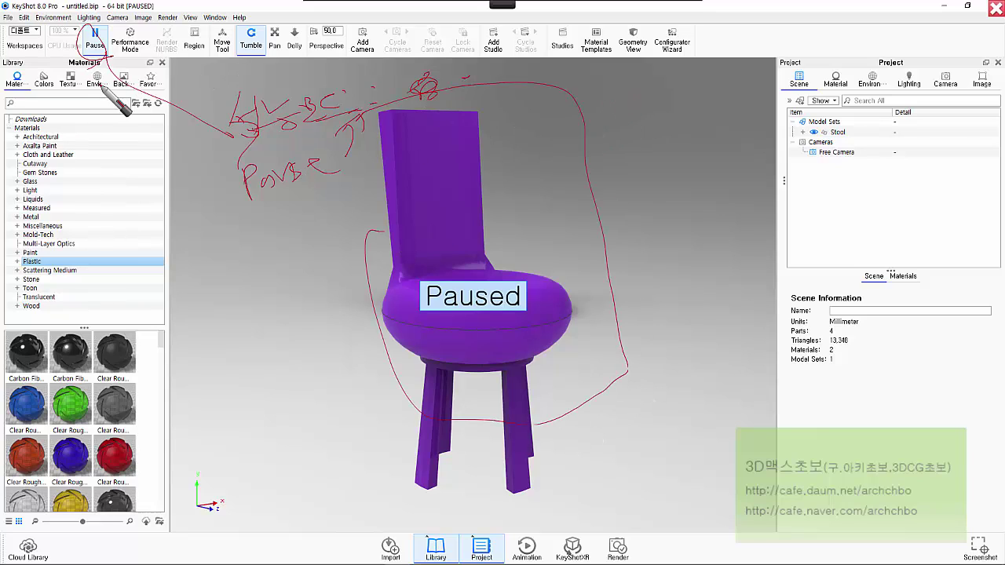
left_click_drag(74, 78, 110, 77)
left_click_drag(611, 90, 684, 98)
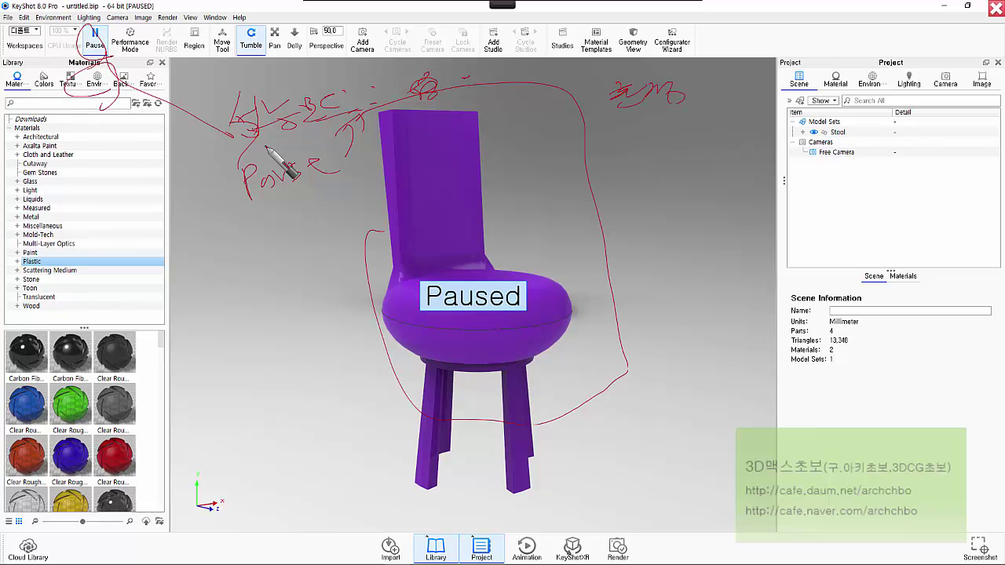
left_click_drag(35, 81, 32, 75)
mouse_move(610, 155)
left_mouse_down()
mouse_move(648, 150)
mouse_move(655, 123)
mouse_move(674, 145)
mouse_move(697, 134)
mouse_move(696, 122)
mouse_move(721, 126)
mouse_move(734, 90)
mouse_move(749, 119)
left_mouse_up()
left_click_drag(752, 72, 760, 142)
mouse_move(618, 185)
left_mouse_down()
mouse_move(611, 208)
mouse_move(652, 191)
mouse_move(740, 202)
mouse_move(684, 245)
left_mouse_up()
mouse_move(581, 281)
left_mouse_down()
mouse_move(620, 301)
mouse_move(637, 277)
mouse_move(646, 305)
mouse_move(648, 294)
mouse_move(667, 305)
mouse_move(678, 274)
mouse_move(701, 285)
mouse_move(728, 268)
mouse_move(732, 237)
mouse_move(766, 254)
mouse_move(779, 237)
mouse_move(793, 244)
mouse_move(882, 206)
left_mouse_up()
mouse_move(629, 346)
left_mouse_down()
mouse_move(648, 332)
mouse_move(695, 319)
mouse_move(698, 341)
mouse_move(727, 314)
mouse_move(754, 330)
left_mouse_up()
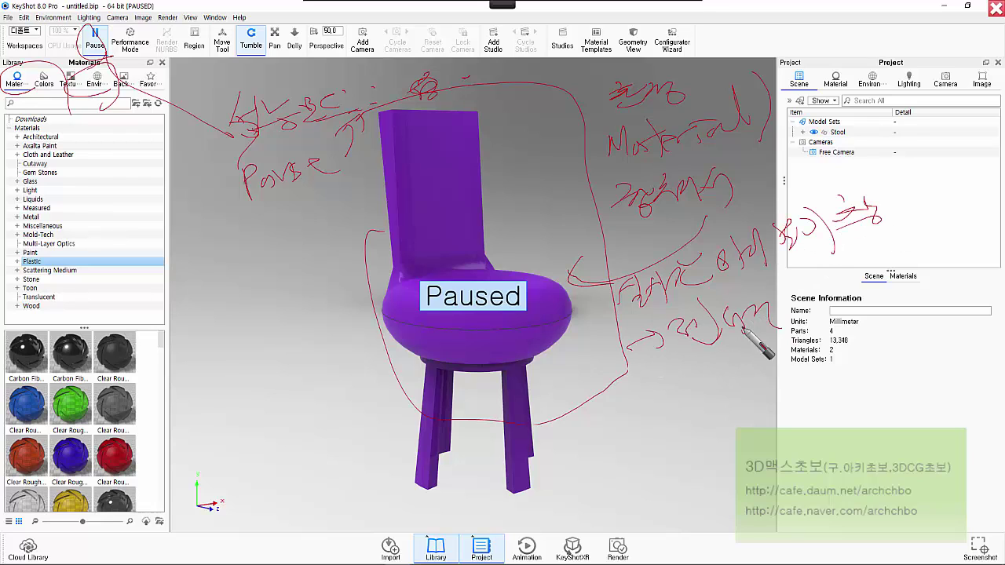
left_click_drag(630, 308, 756, 273)
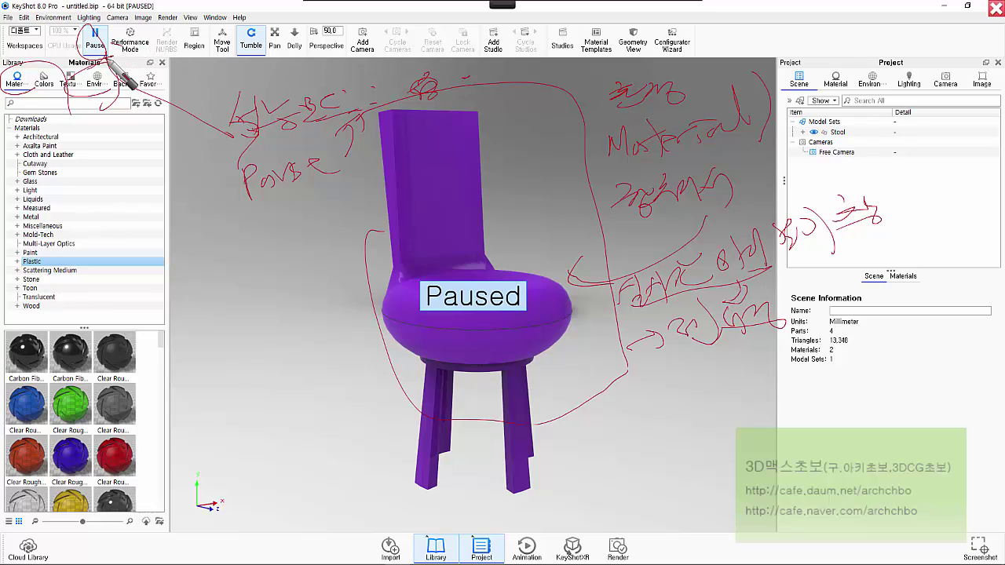
Circle Performance Mode and underline the handwritten material notes over the paused stool view with the screen pen.
left_click_drag(108, 64, 167, 86)
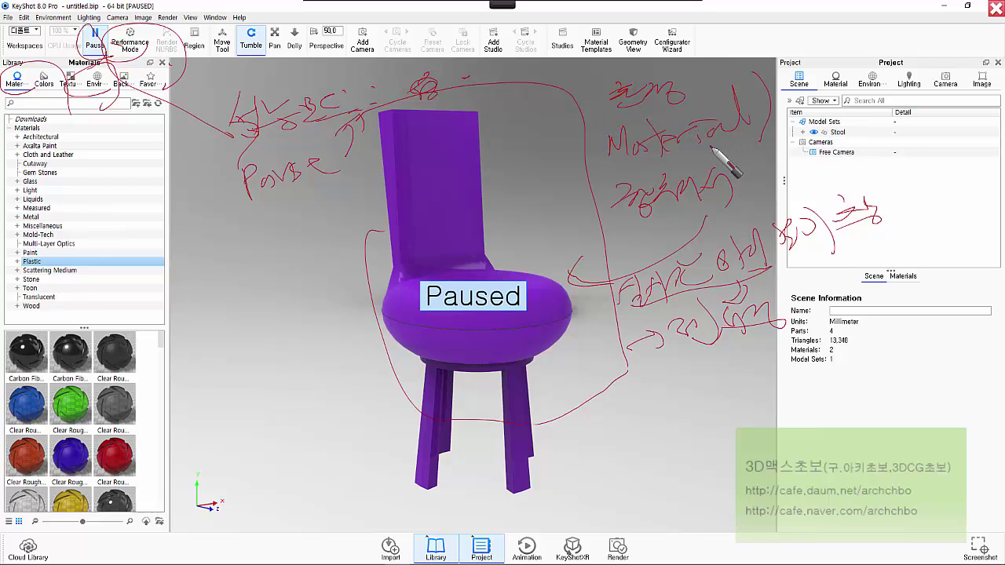
mouse_move(656, 149)
left_mouse_down()
mouse_move(809, 115)
mouse_move(795, 78)
left_mouse_up()
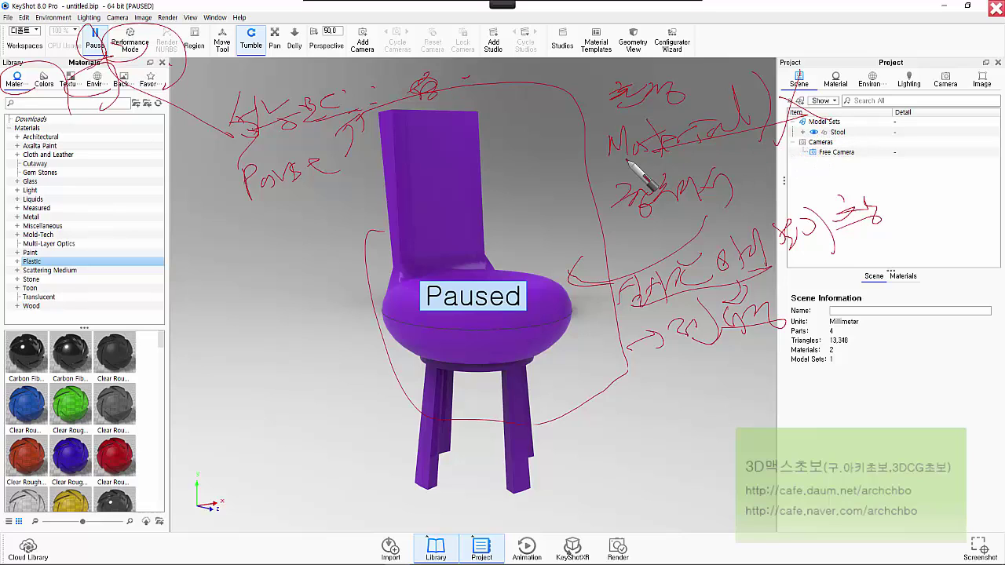
left_click_drag(684, 97, 720, 94)
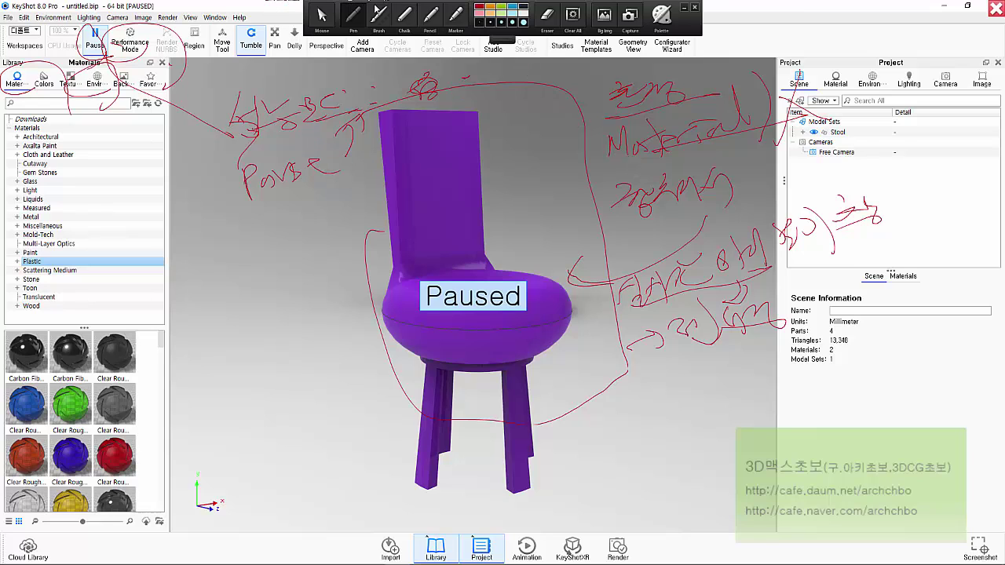
Clear the pen annotations, and resume and pause the real-time view of the stool once more.
left_click(323, 15)
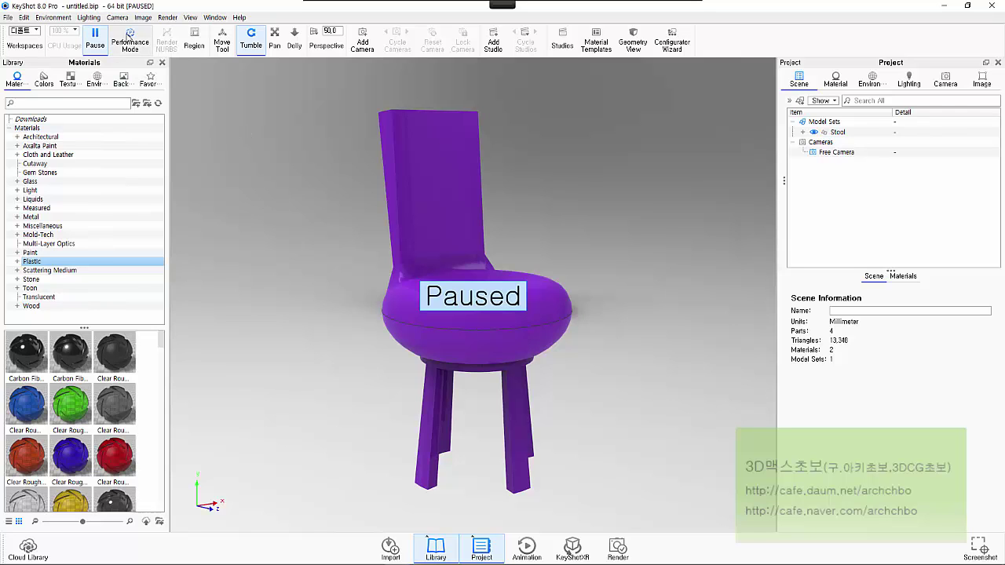
left_click(93, 45)
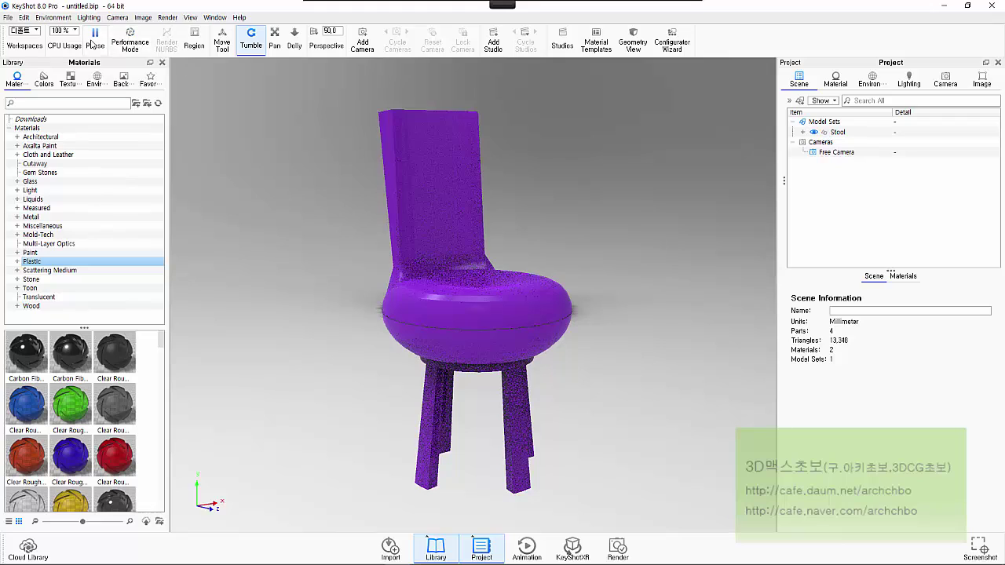
left_click(94, 39)
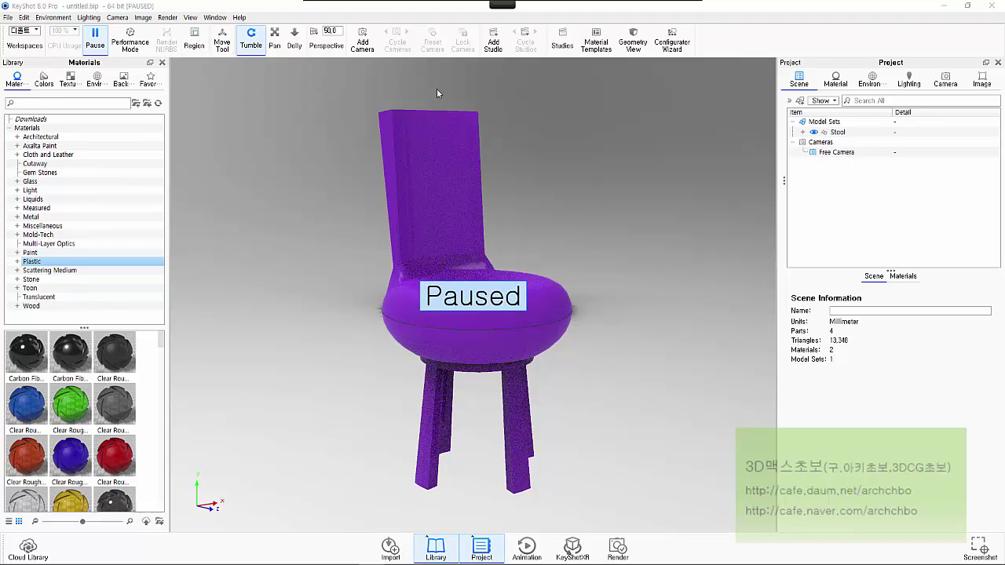
Draw an arrow below the Region command and handwrite Korean notes about it over the viewport with the screen pen.
mouse_move(351, 5)
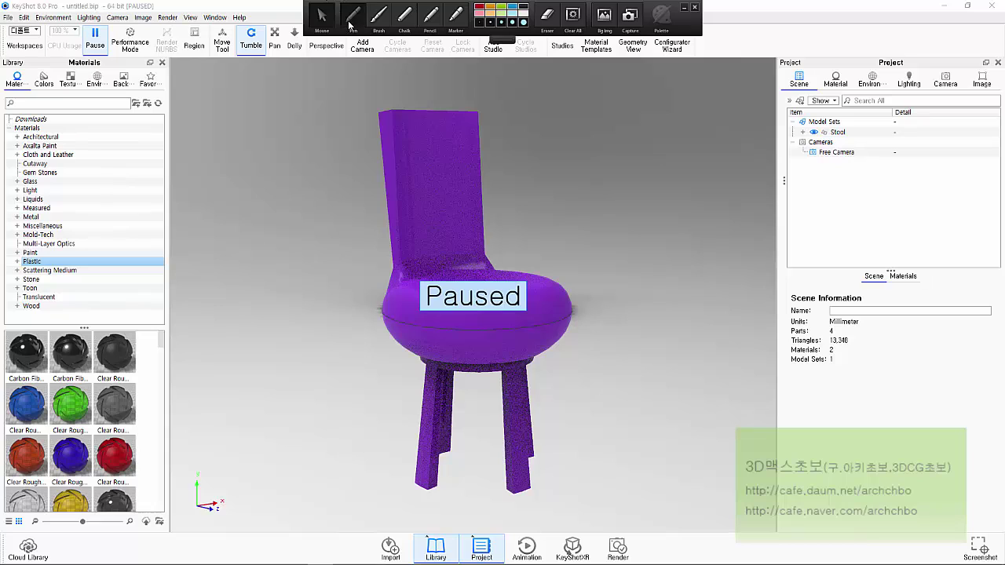
left_click_drag(202, 54, 227, 78)
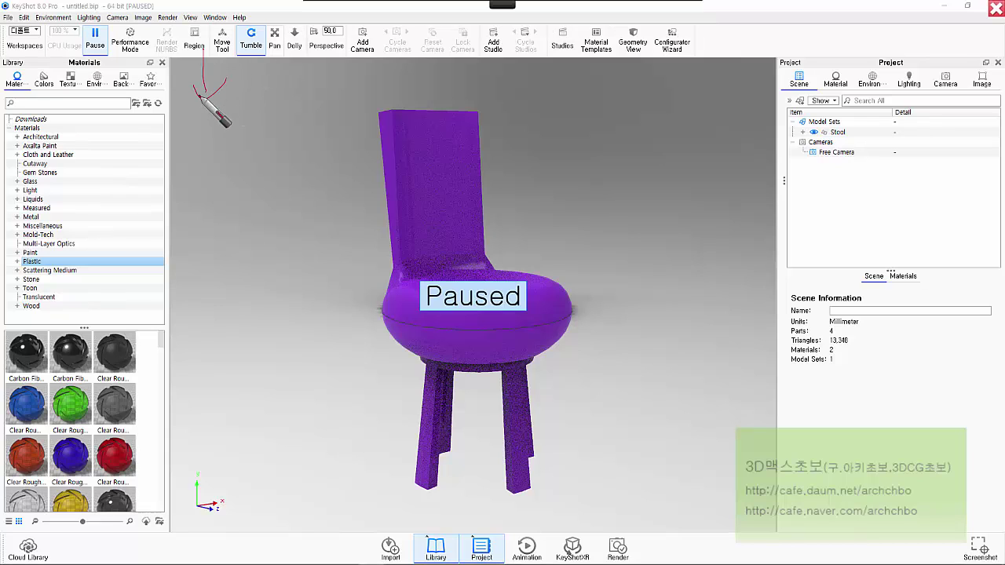
mouse_move(196, 114)
left_mouse_down()
mouse_move(219, 133)
mouse_move(234, 112)
mouse_move(243, 124)
mouse_move(267, 102)
mouse_move(272, 120)
mouse_move(291, 100)
mouse_move(299, 112)
mouse_move(304, 87)
mouse_move(316, 102)
mouse_move(213, 161)
mouse_move(217, 174)
mouse_move(230, 152)
mouse_move(247, 165)
mouse_move(261, 147)
mouse_move(297, 143)
mouse_move(313, 126)
mouse_move(314, 143)
mouse_move(327, 133)
mouse_move(352, 140)
mouse_move(218, 206)
mouse_move(237, 202)
mouse_move(231, 209)
mouse_move(253, 186)
mouse_move(276, 200)
mouse_move(310, 188)
left_mouse_up()
left_click(332, 199)
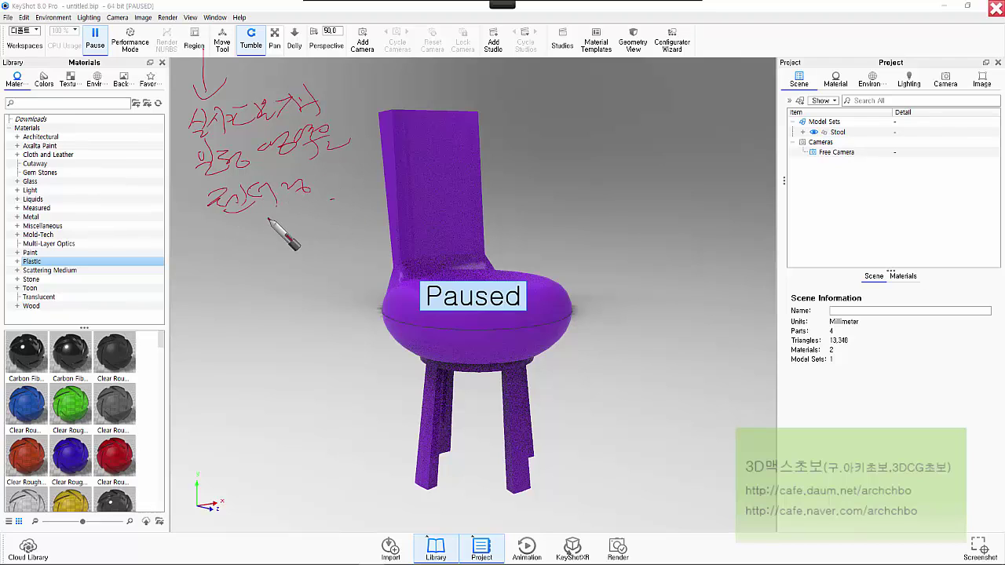
left_click_drag(240, 227, 267, 222)
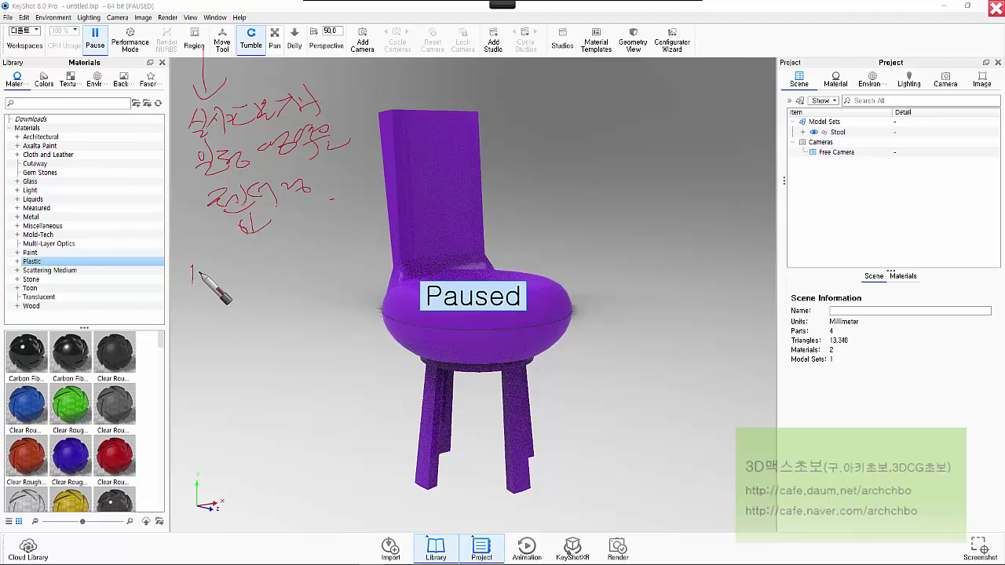
Handwrite "Keyshot", "standard" and "pro" below the Region notes and underline the two edition names.
left_click_drag(193, 267, 193, 281)
mouse_move(201, 273)
left_mouse_down()
mouse_move(236, 270)
mouse_move(237, 290)
mouse_move(241, 253)
mouse_move(307, 250)
left_mouse_up()
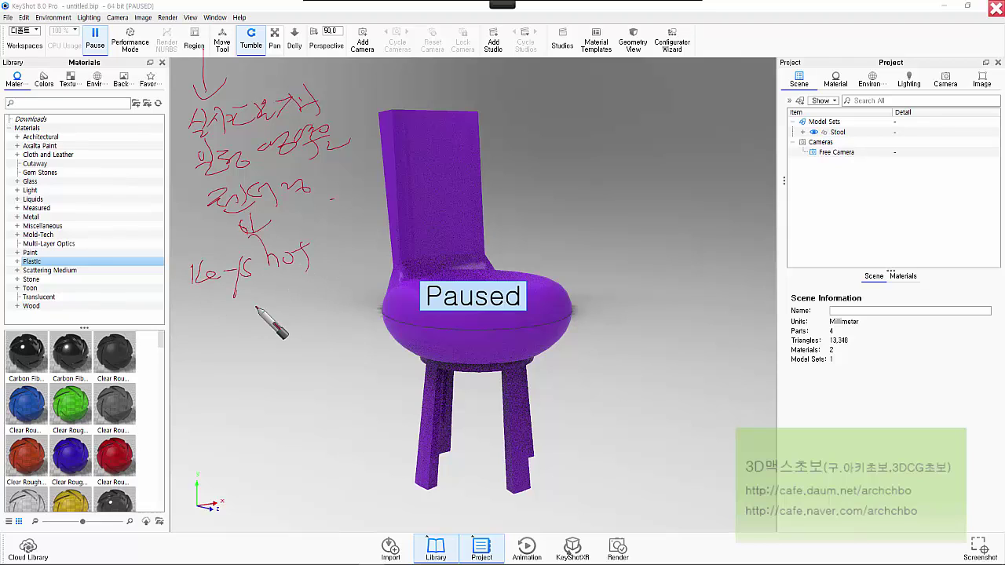
mouse_move(230, 312)
left_mouse_down()
mouse_move(260, 333)
mouse_move(270, 313)
mouse_move(303, 306)
mouse_move(293, 274)
mouse_move(331, 303)
mouse_move(349, 282)
left_mouse_up()
mouse_move(338, 256)
left_mouse_down()
mouse_move(355, 280)
mouse_move(358, 308)
left_mouse_up()
mouse_move(259, 373)
left_mouse_down()
mouse_move(271, 350)
mouse_move(296, 345)
left_mouse_up()
mouse_move(252, 357)
left_mouse_down()
mouse_move(247, 382)
mouse_move(408, 346)
mouse_move(265, 392)
left_mouse_up()
mouse_move(216, 352)
left_mouse_down()
mouse_move(381, 297)
mouse_move(349, 267)
mouse_move(376, 245)
left_mouse_up()
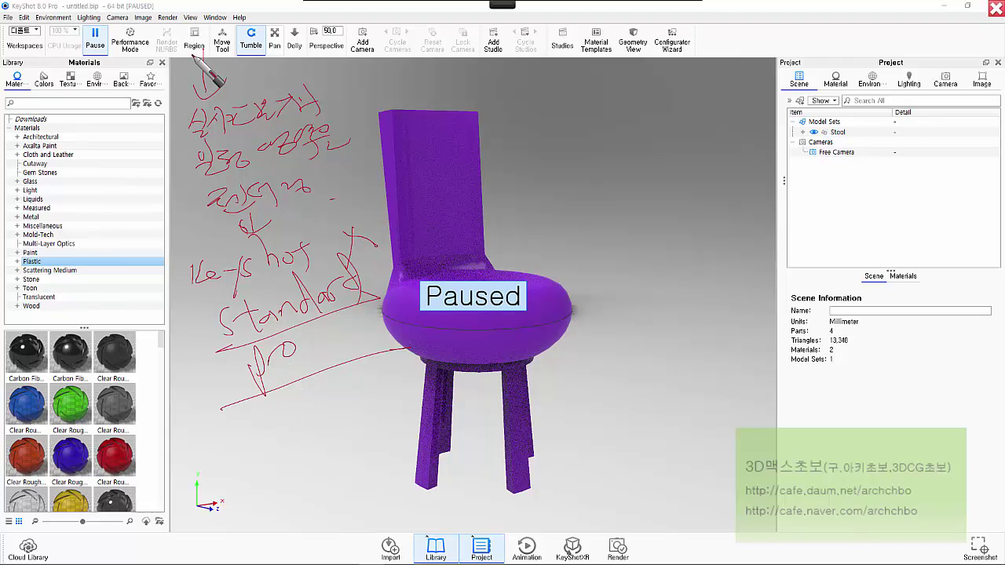
Circle the Region command, connect it to the handwritten "pro", circle that edition, and clear all pen annotations.
mouse_move(182, 41)
left_mouse_down()
mouse_move(224, 69)
mouse_move(211, 64)
mouse_move(179, 104)
mouse_move(200, 259)
mouse_move(234, 346)
mouse_move(266, 333)
left_mouse_up()
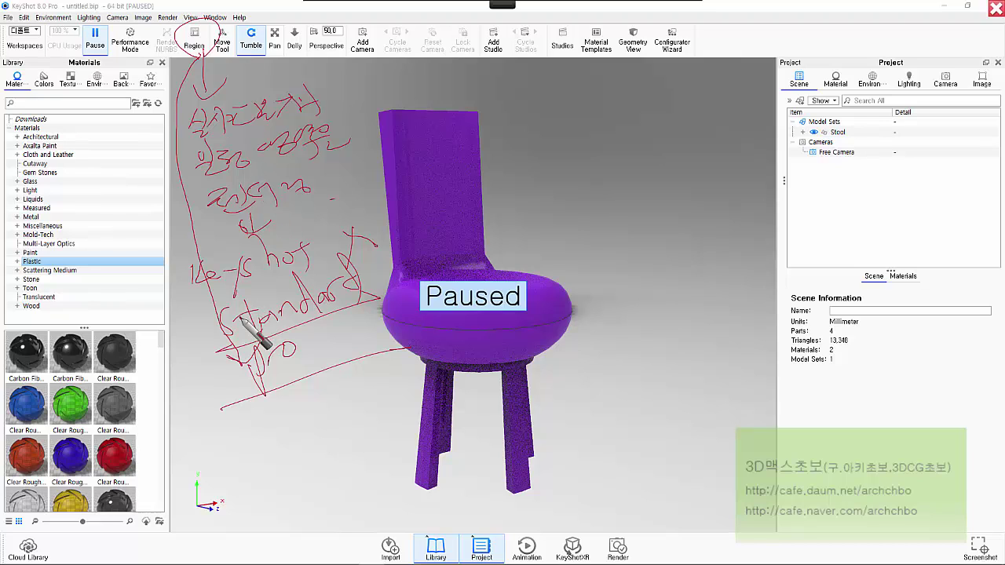
mouse_move(251, 319)
left_mouse_down()
mouse_move(394, 291)
mouse_move(321, 271)
mouse_move(249, 310)
left_mouse_up()
mouse_move(256, 397)
left_mouse_down()
mouse_move(224, 347)
mouse_move(242, 415)
left_mouse_up()
left_click_drag(167, 55, 193, 74)
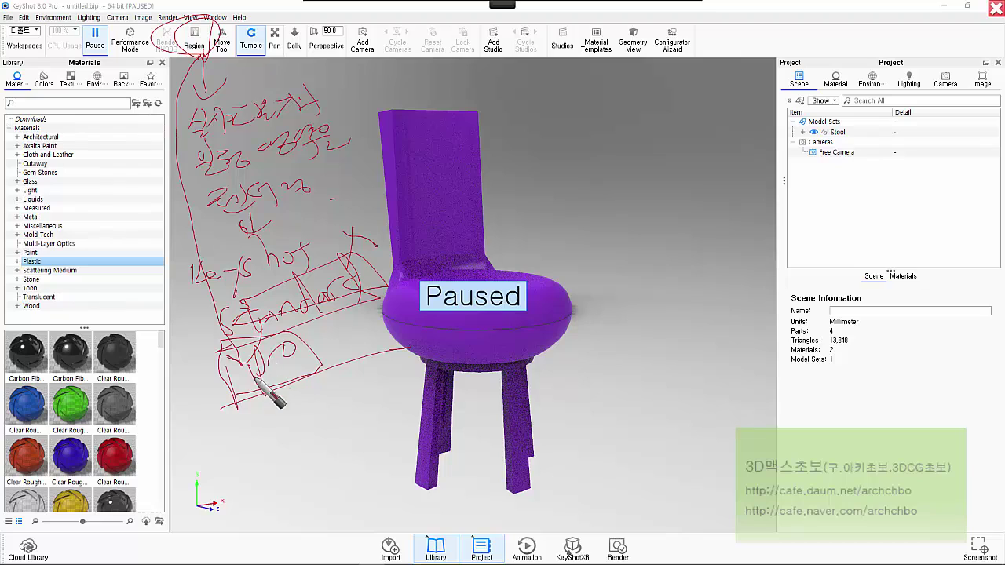
mouse_move(269, 403)
left_mouse_down()
mouse_move(325, 353)
mouse_move(220, 369)
mouse_move(189, 346)
mouse_move(170, 360)
left_mouse_up()
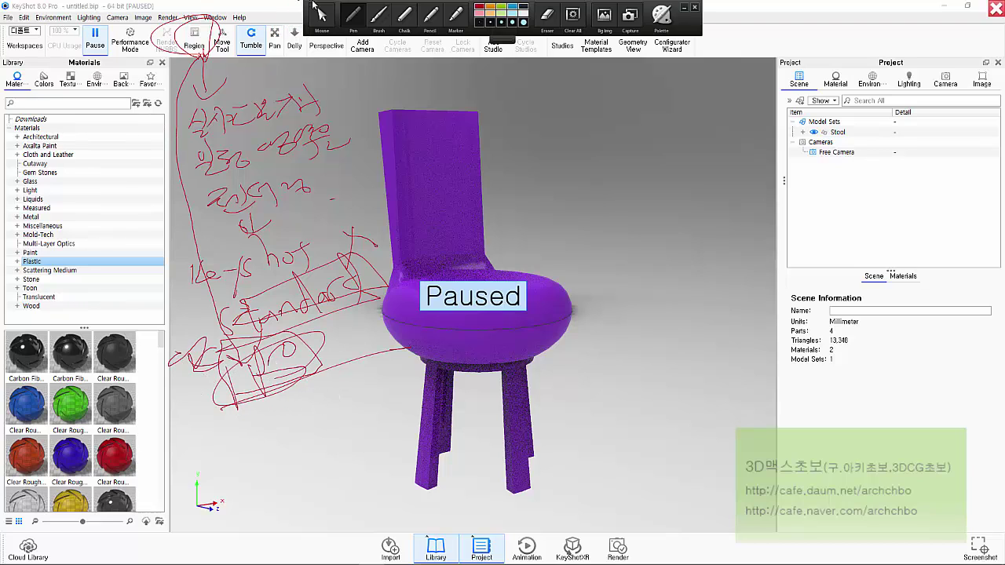
key("ctrl+shift+z")
mouse_move(542, 22)
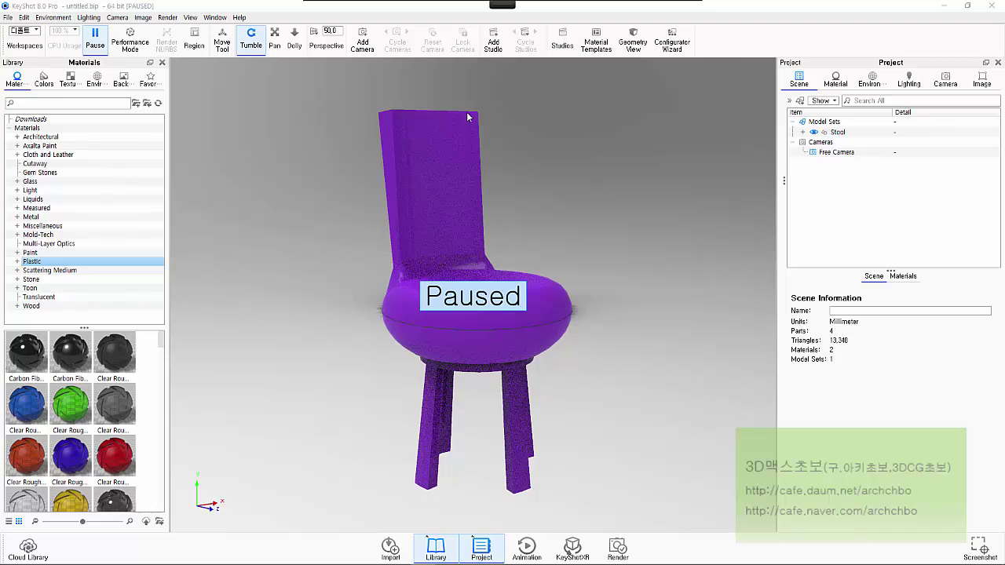
Start the Move Tool on Stool_Body01 twice, accepting it each time without moving the part.
left_click(223, 46)
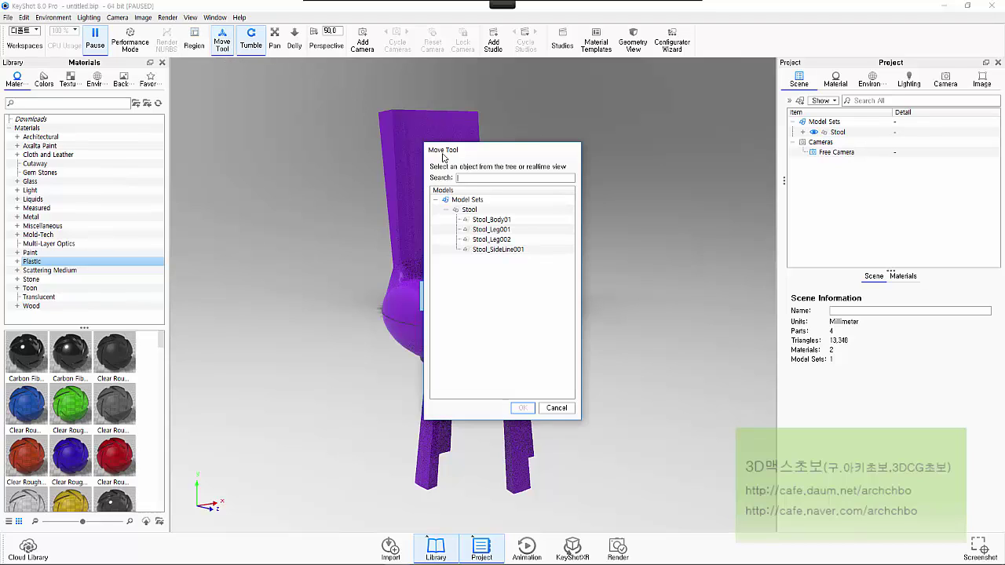
left_click(514, 210)
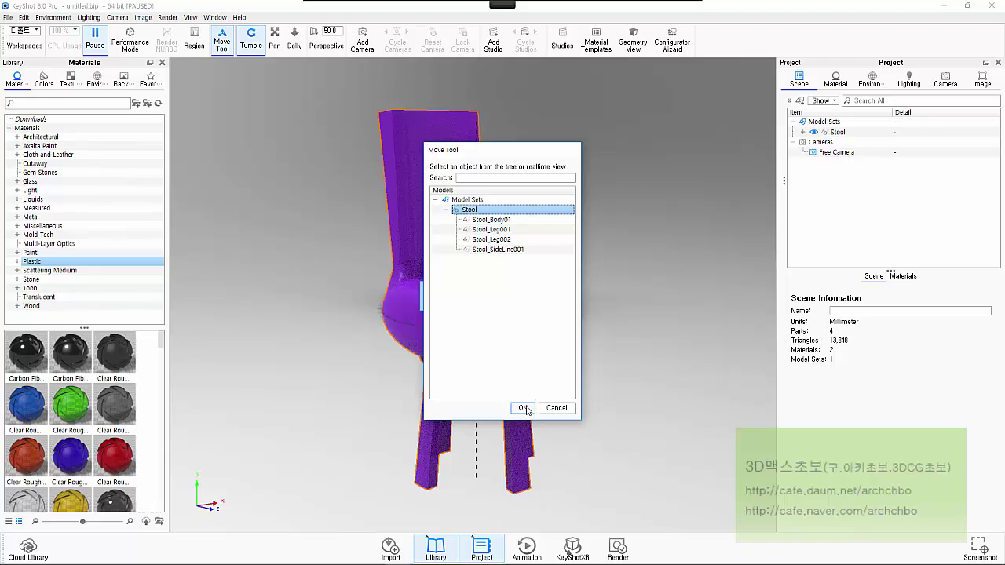
left_click(519, 220)
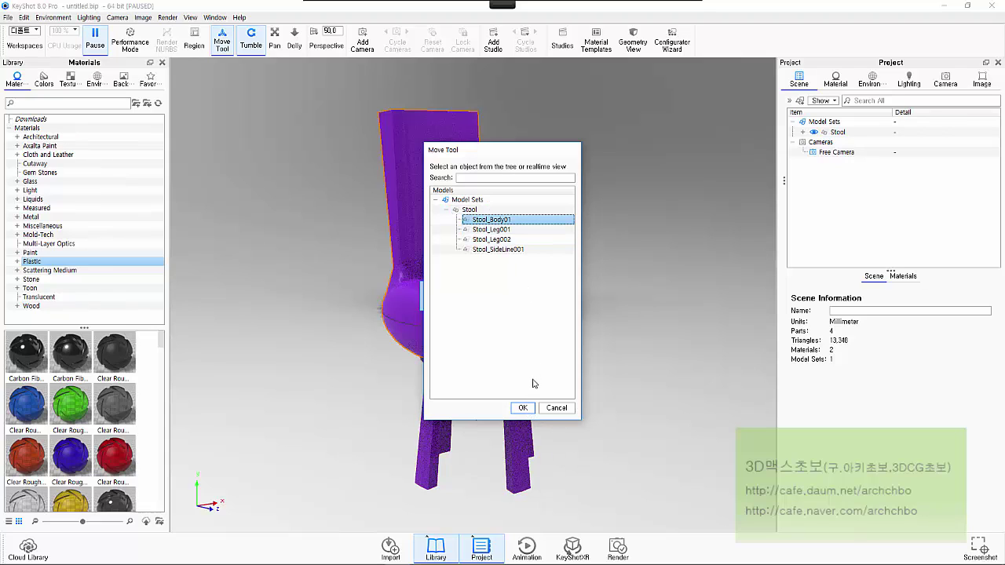
left_click(523, 408)
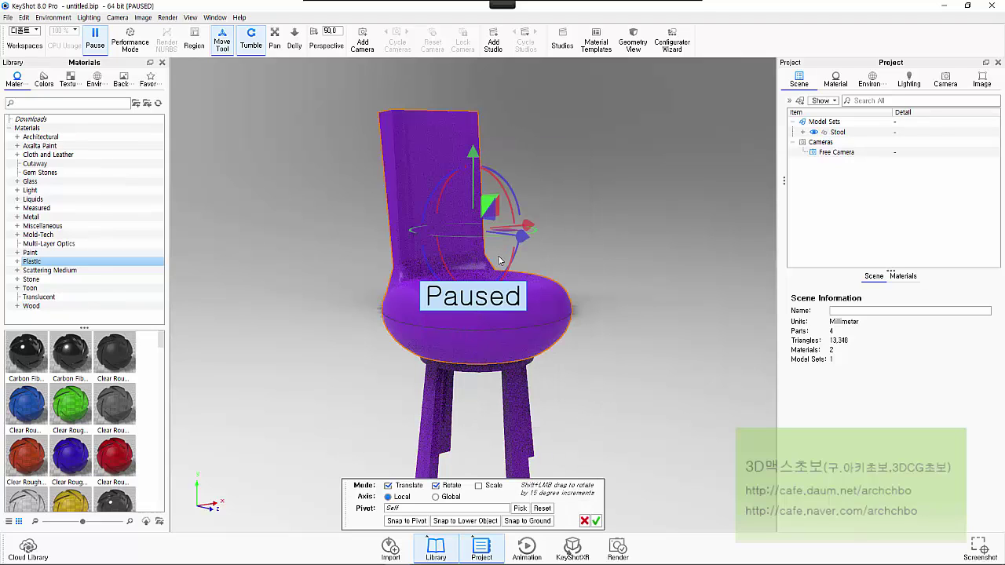
left_click(595, 521)
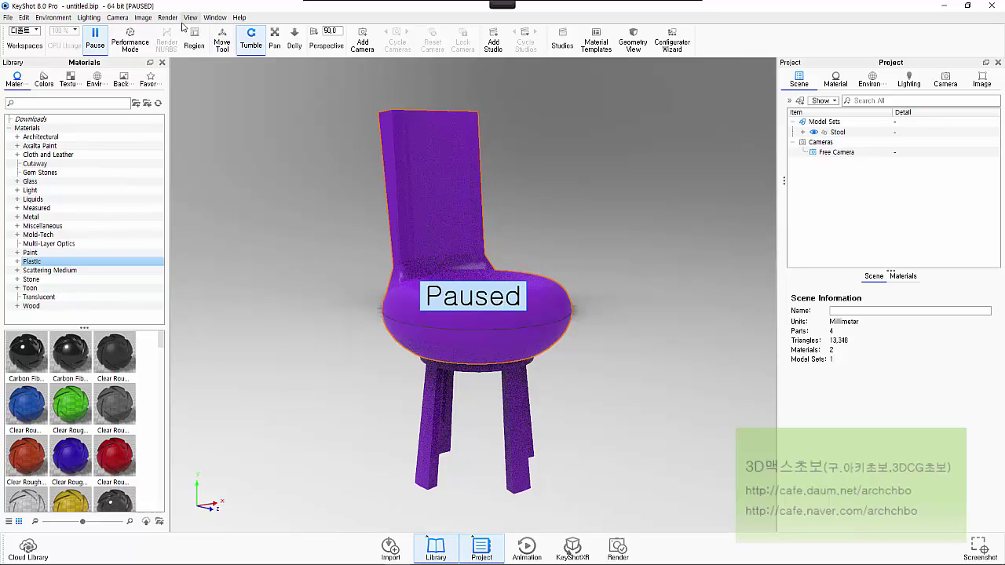
left_click(222, 47)
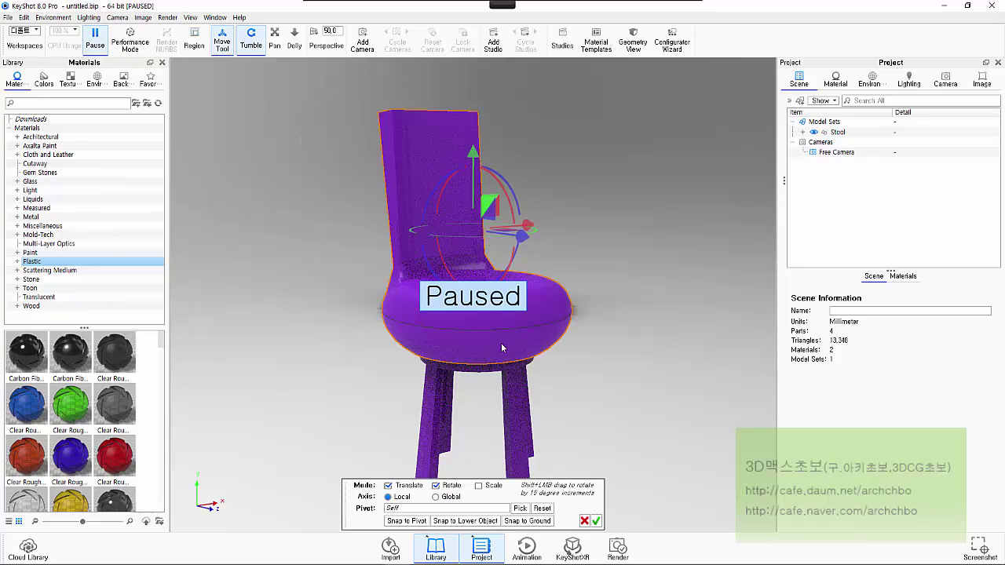
left_click(594, 522)
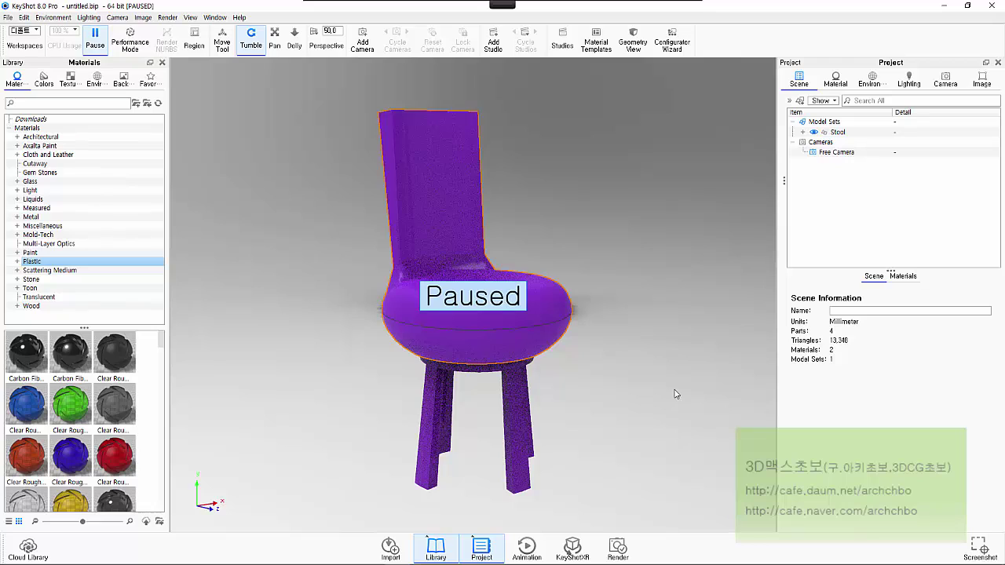
Start the Move Tool on the whole Stool model, review its transform options, and cancel it.
left_click(220, 45)
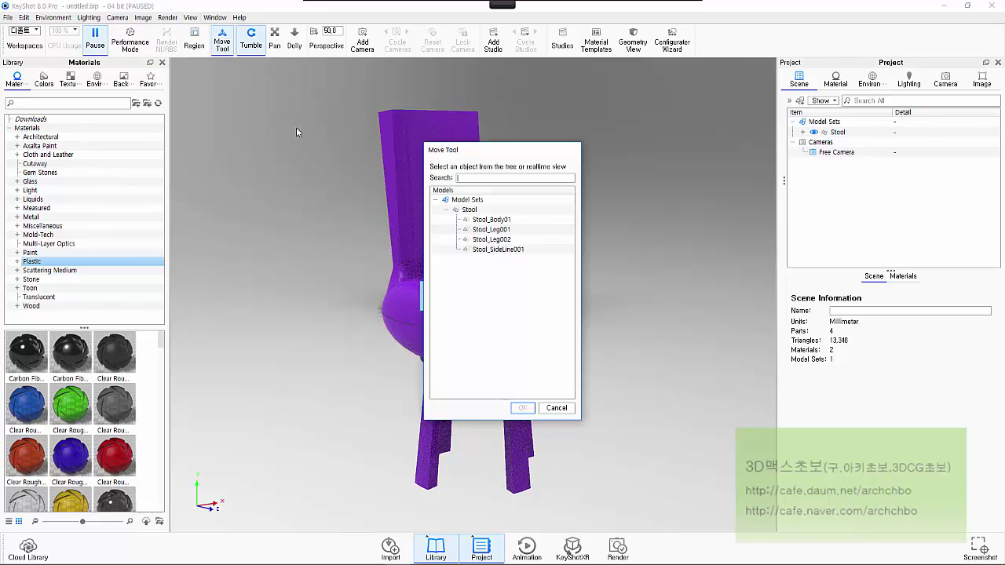
left_click(488, 210)
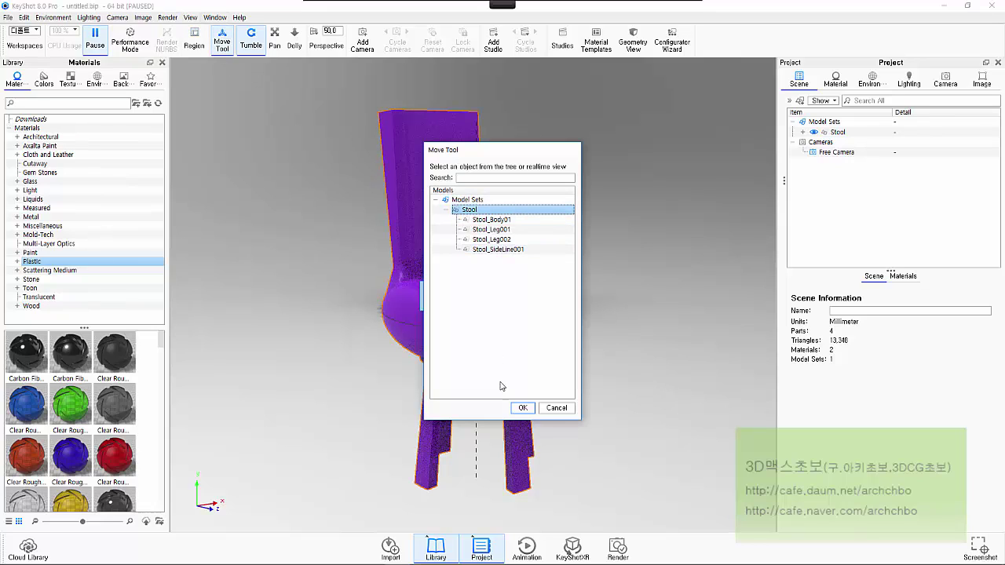
left_click(522, 407)
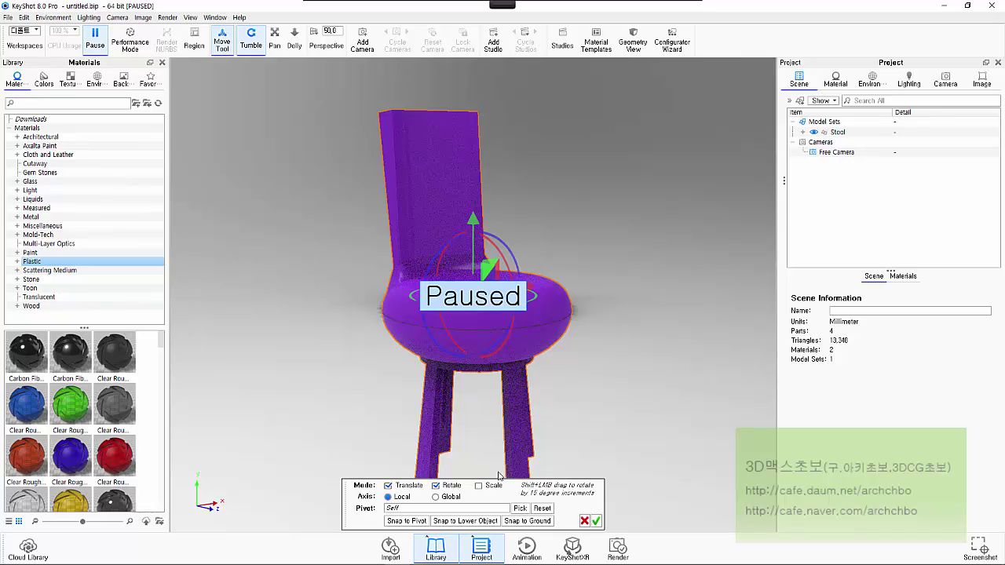
left_click(586, 521)
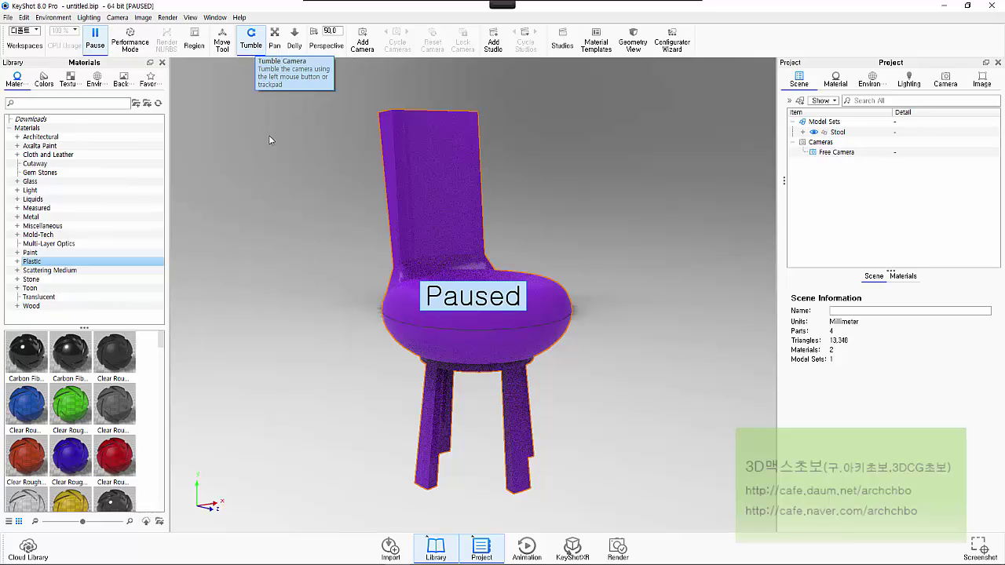
Resume the real-time view, reposition the camera around the stool with Tumble, Pan and Dolly, and pause the view again.
left_click(104, 41)
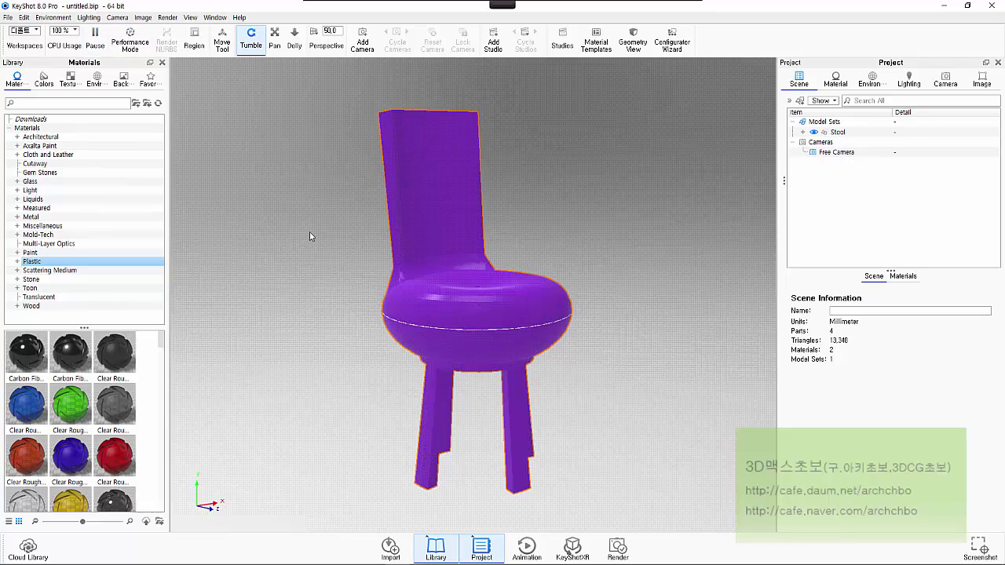
left_click_drag(309, 232, 243, 290)
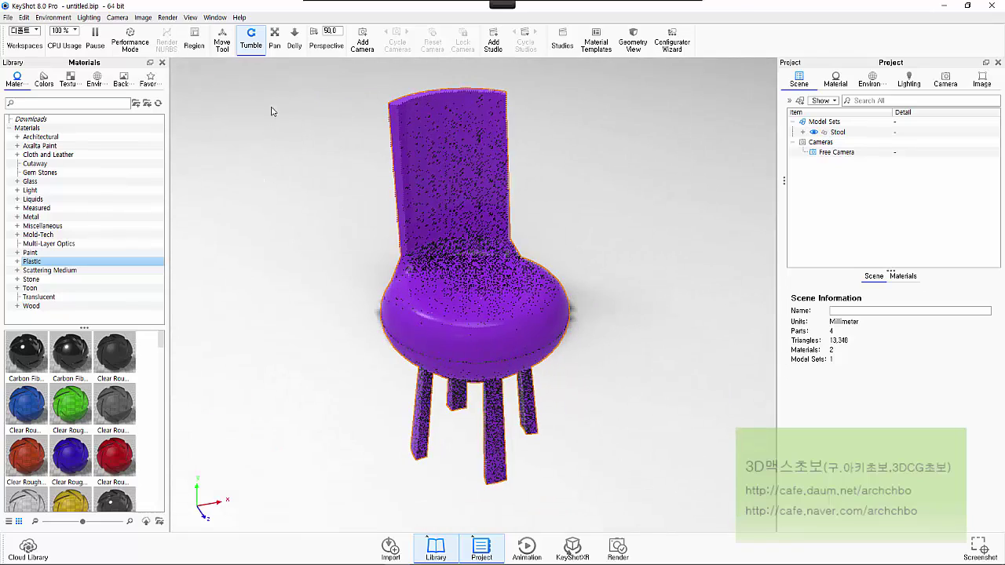
left_click(274, 38)
mouse_move(281, 229)
left_mouse_down()
mouse_move(538, 237)
mouse_move(287, 241)
mouse_move(271, 197)
mouse_move(274, 244)
left_mouse_up()
left_click(295, 37)
key("shift+p")
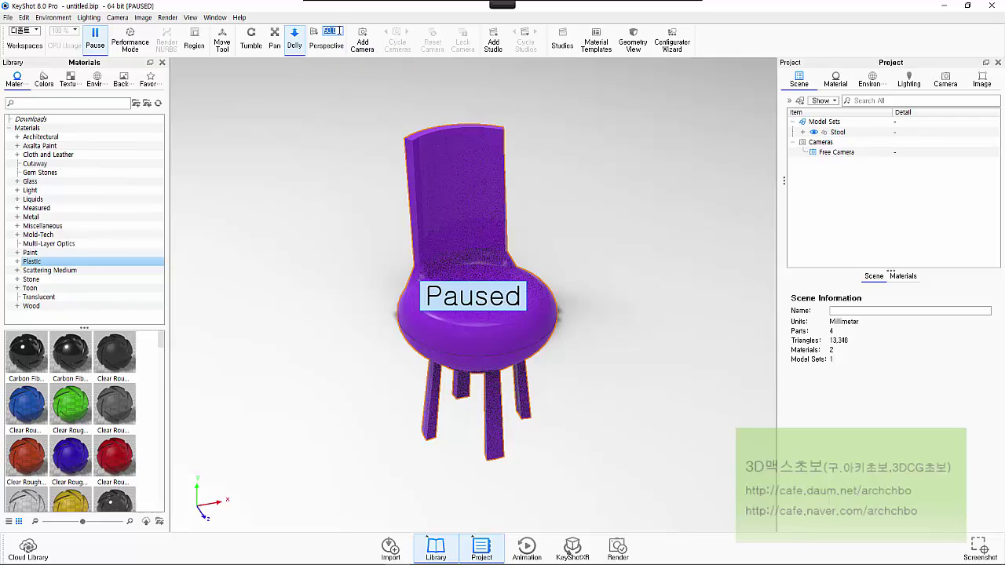
Resume the real-time view and change the camera perspective of the stool to 20 and back to 50.
left_click(108, 39)
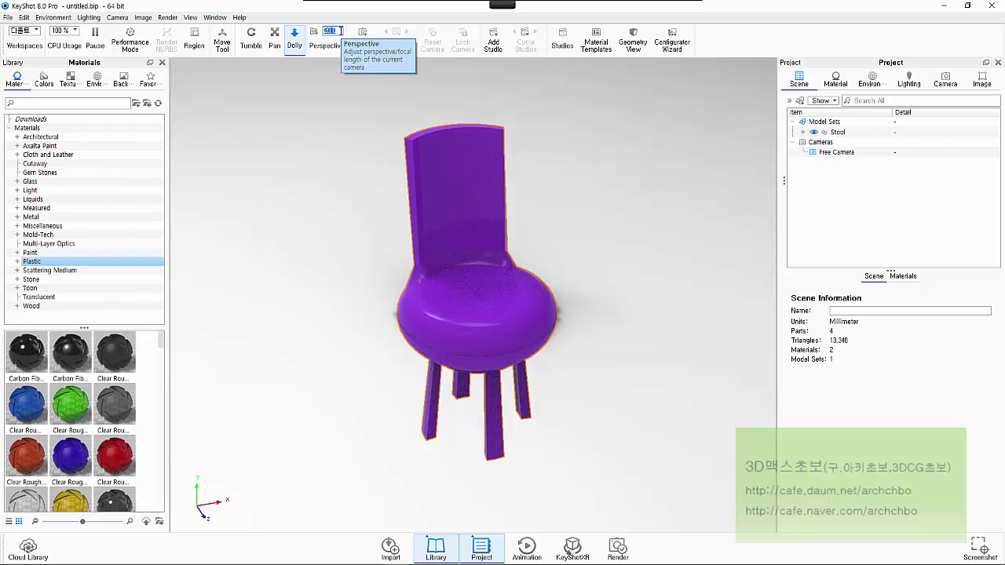
scroll(339, 30, "up", 1)
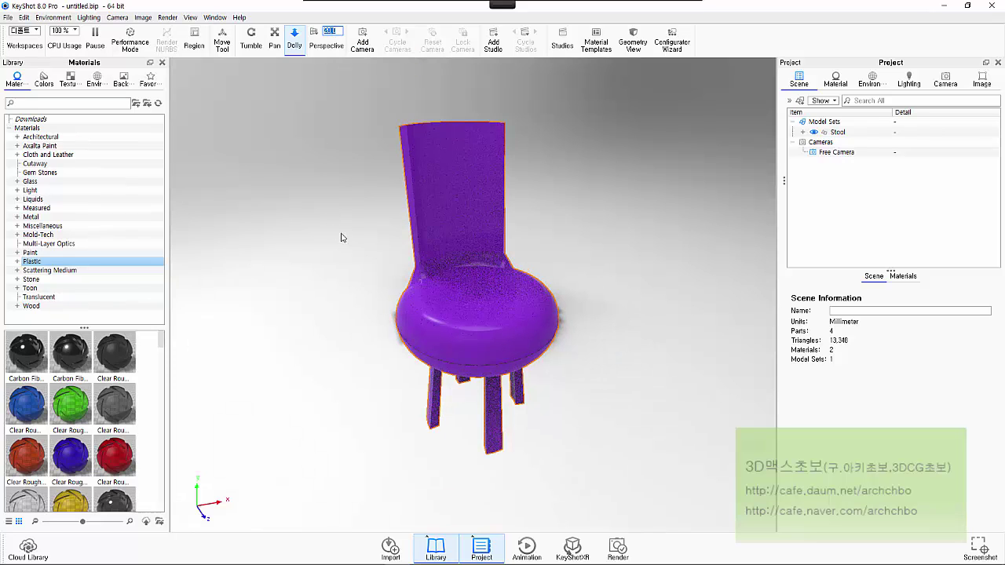
type("20")
key("Return")
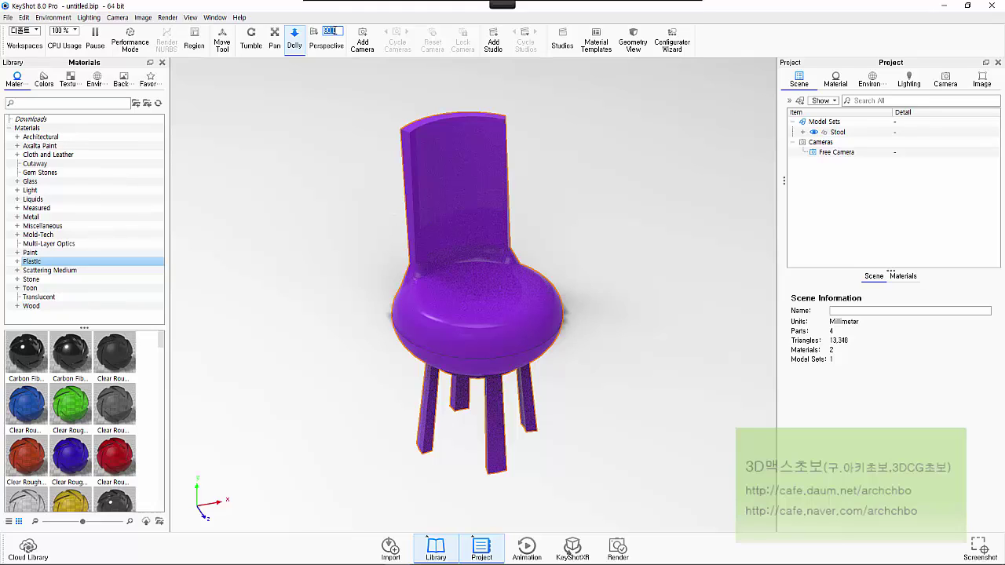
type("5")
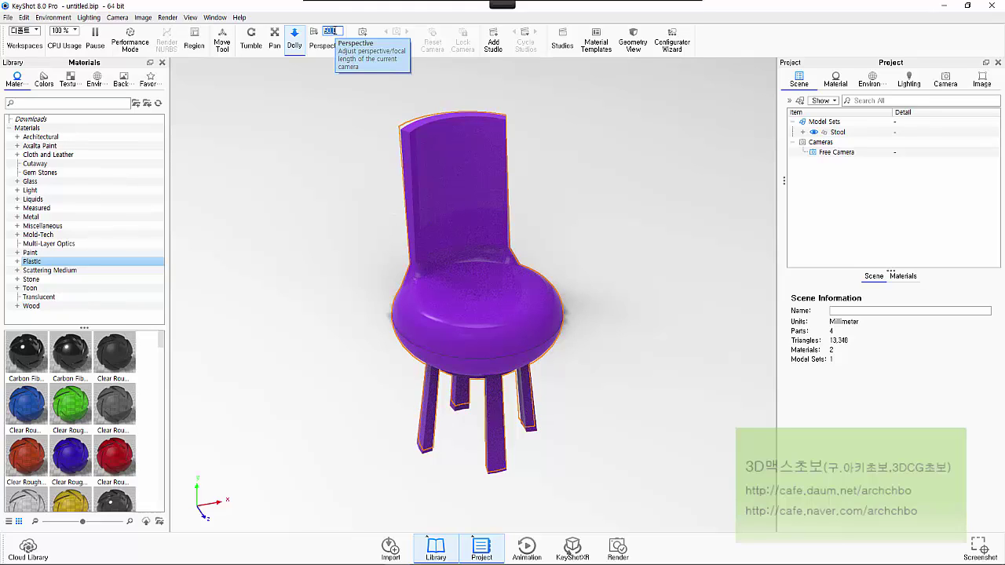
key("Return")
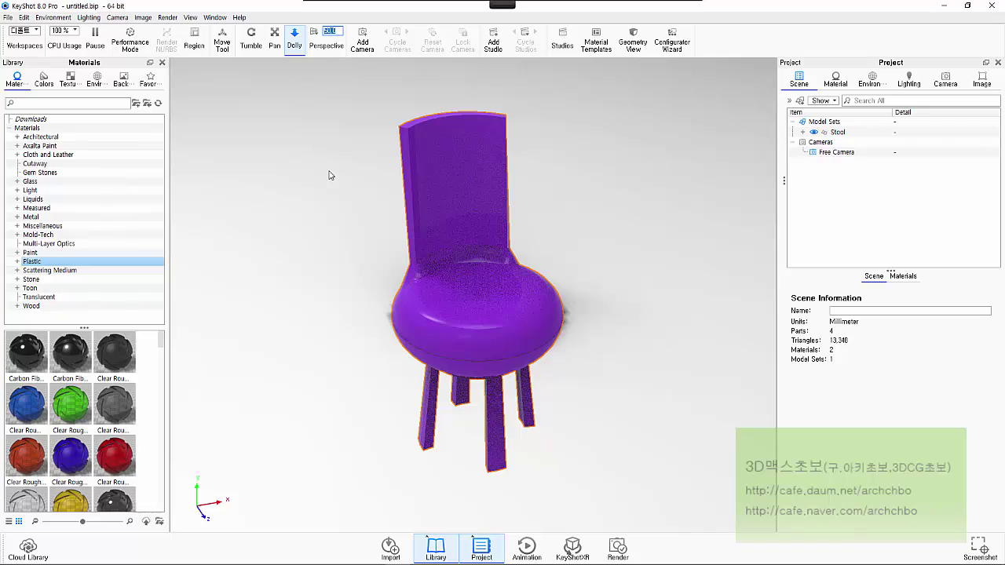
Pause the real-time view and add two new cameras to the scene from the current stool view.
left_click(369, 299)
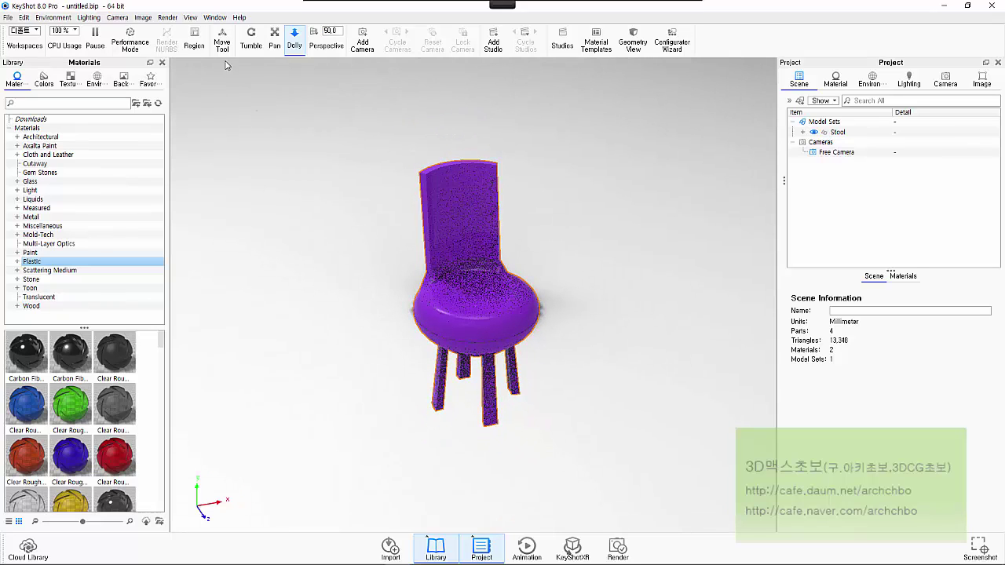
left_click(95, 37)
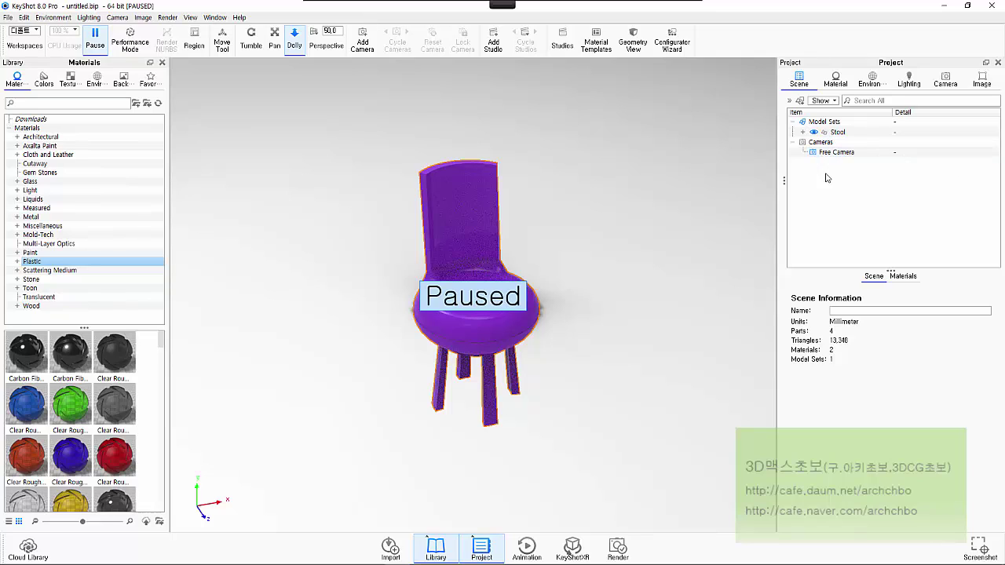
left_click(874, 153)
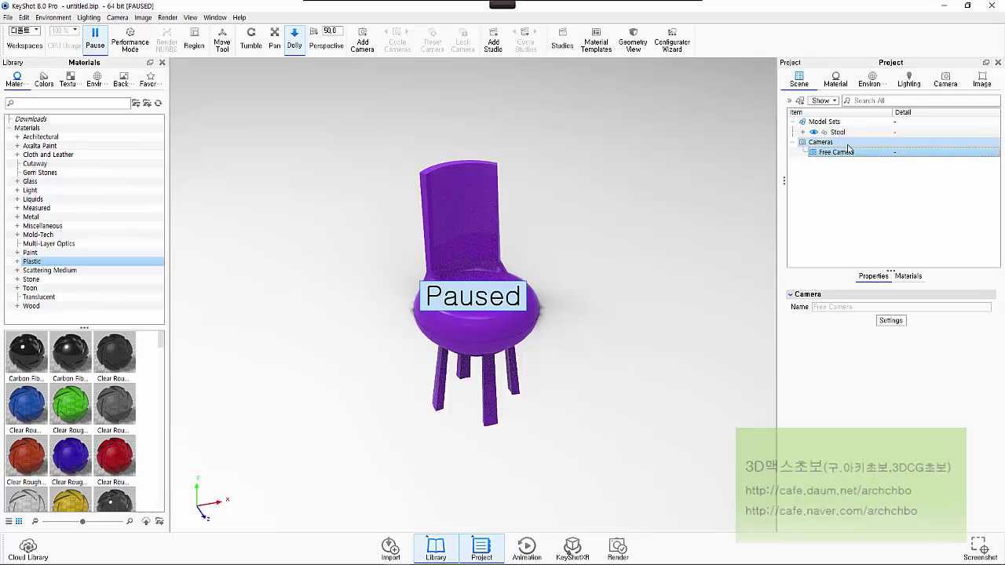
left_click(849, 146)
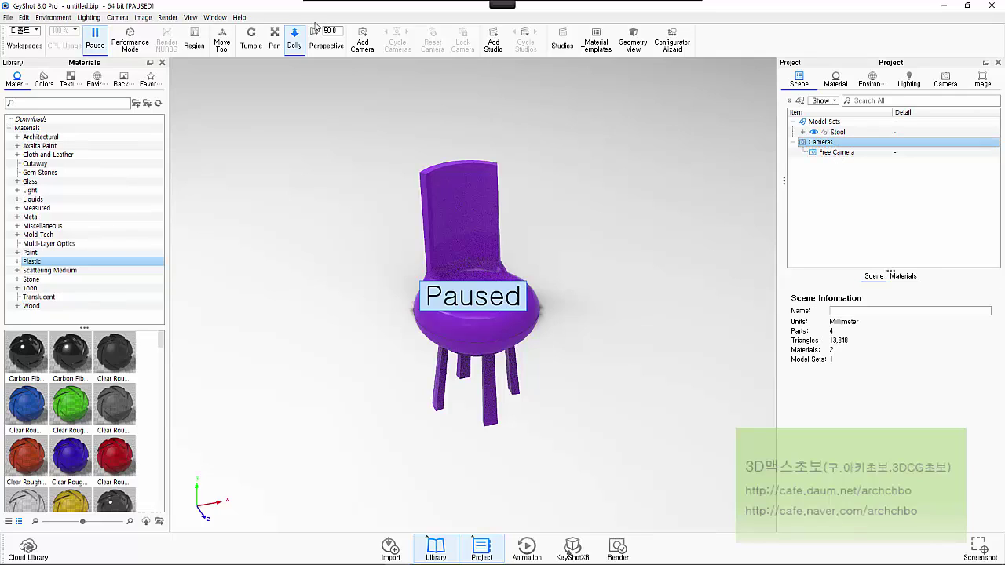
left_click(363, 43)
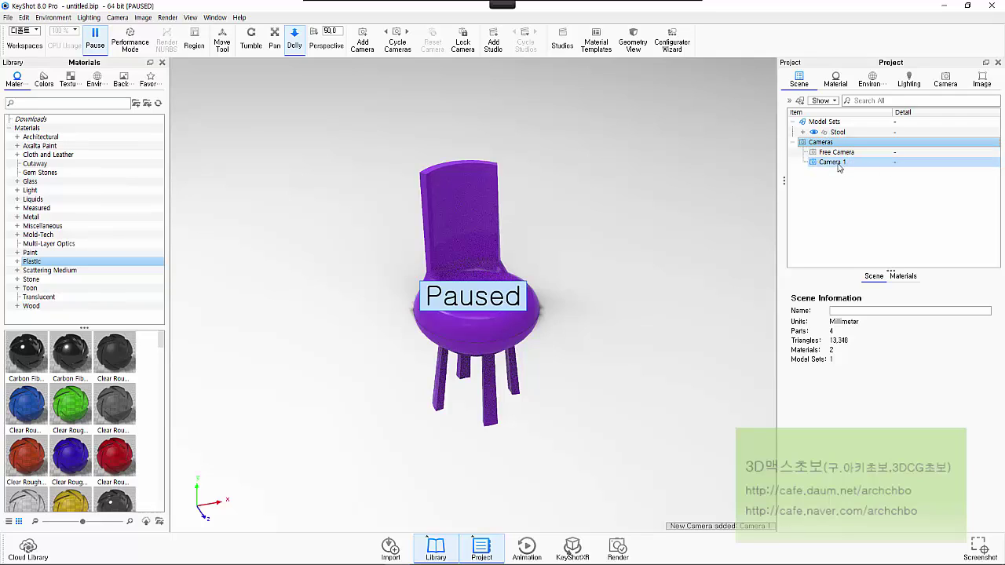
left_click(362, 44)
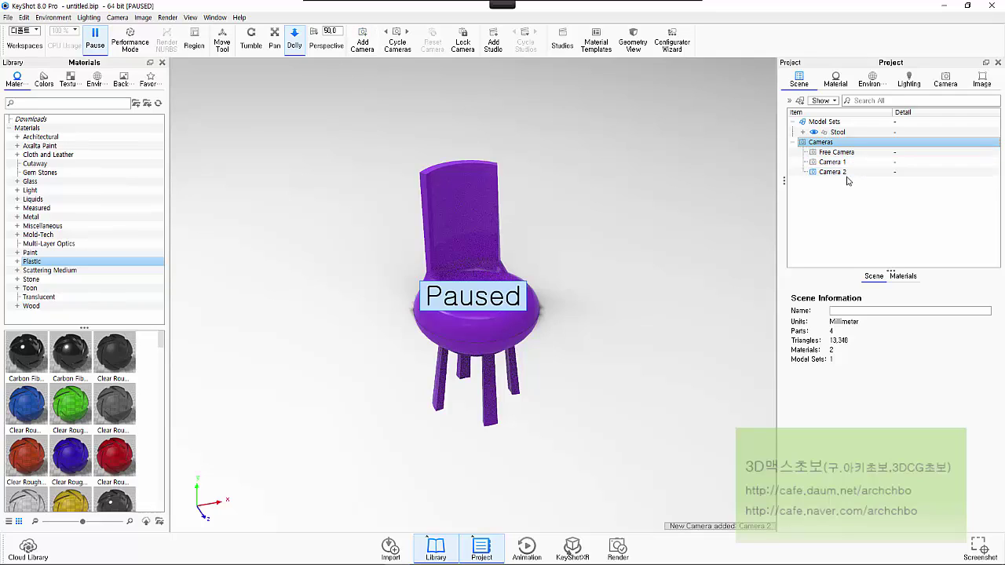
Open the settings of Camera 2 and switch the active camera to Camera 1 and back to the Free Camera.
left_click(834, 172)
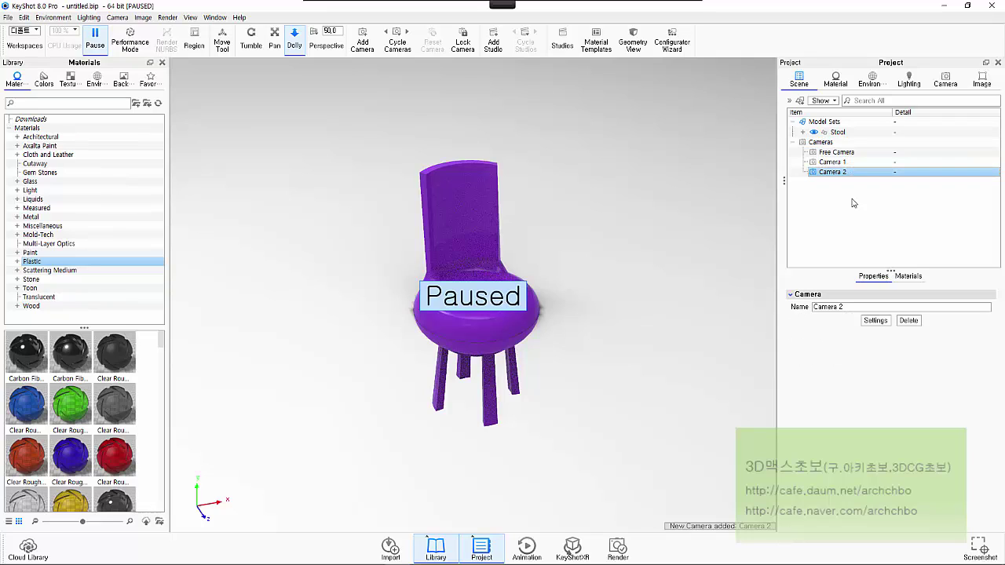
left_click(880, 322)
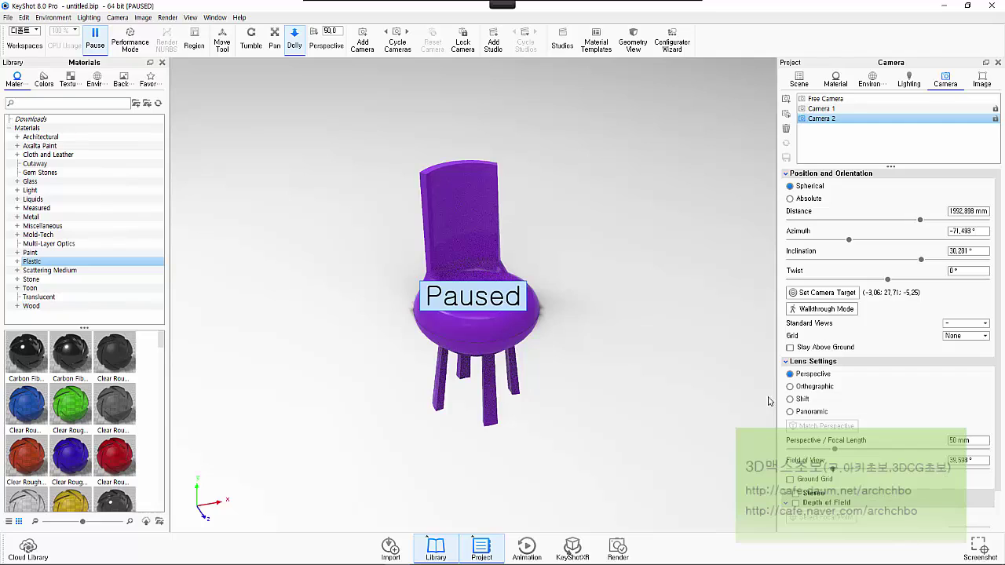
left_click(852, 109)
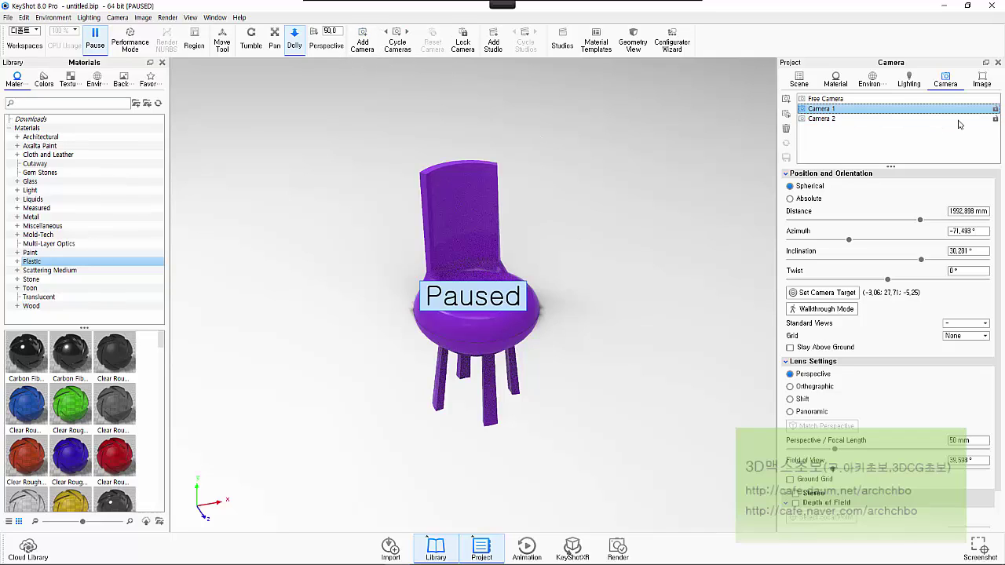
left_click(862, 98)
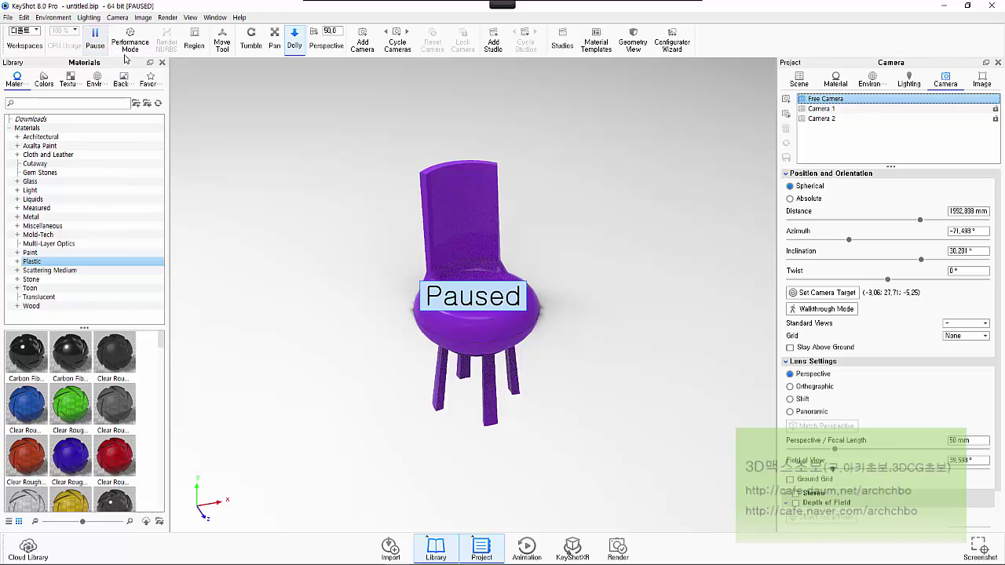
Resume the real-time view, Tumble the Free Camera around the stool, and recall the saved view of Camera 1.
left_click(94, 39)
scroll(428, 304, "up", 3)
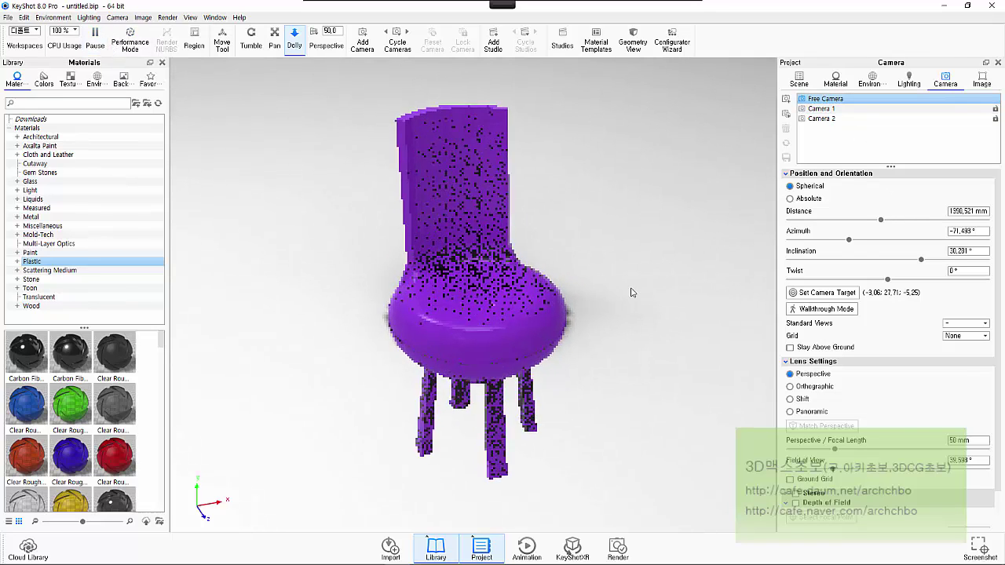
scroll(632, 292, "down", 2)
left_click(252, 40)
left_click_drag(362, 315, 456, 341)
left_click(851, 109)
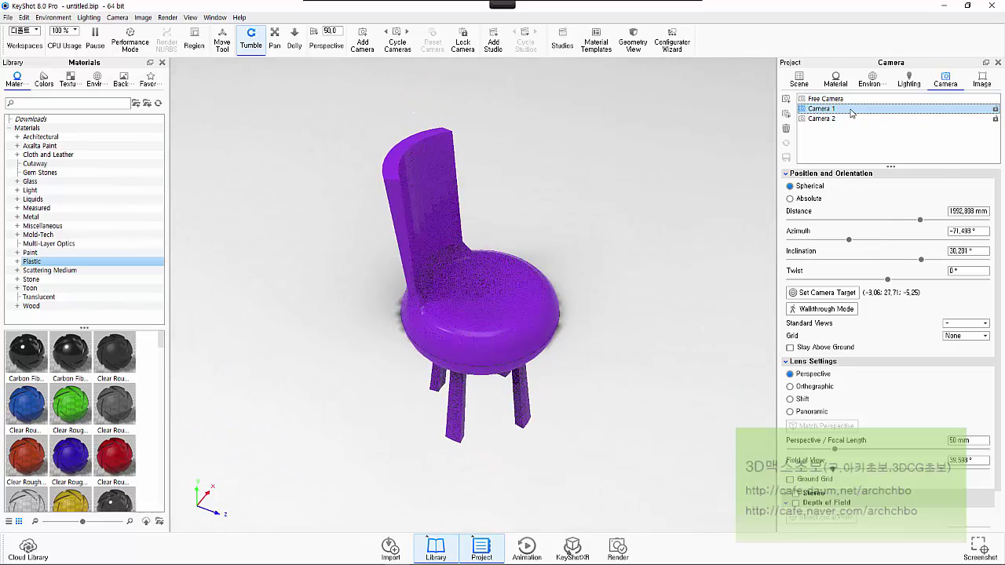
Tumble the views of Camera 1 and Camera 2 around the stool and reset Camera 2 to its saved view.
left_click_drag(625, 290, 427, 316)
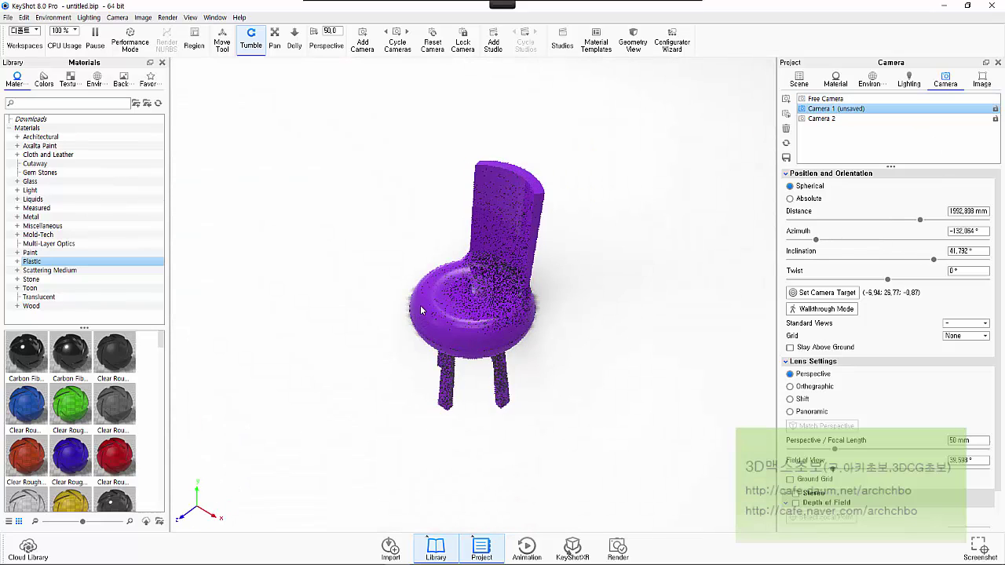
left_click(898, 120)
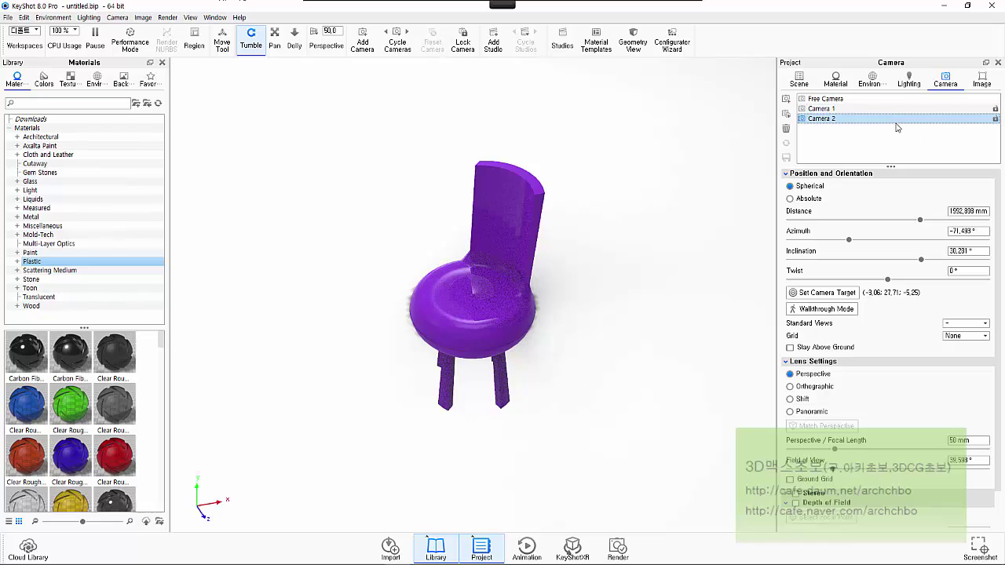
left_click_drag(597, 196, 573, 188)
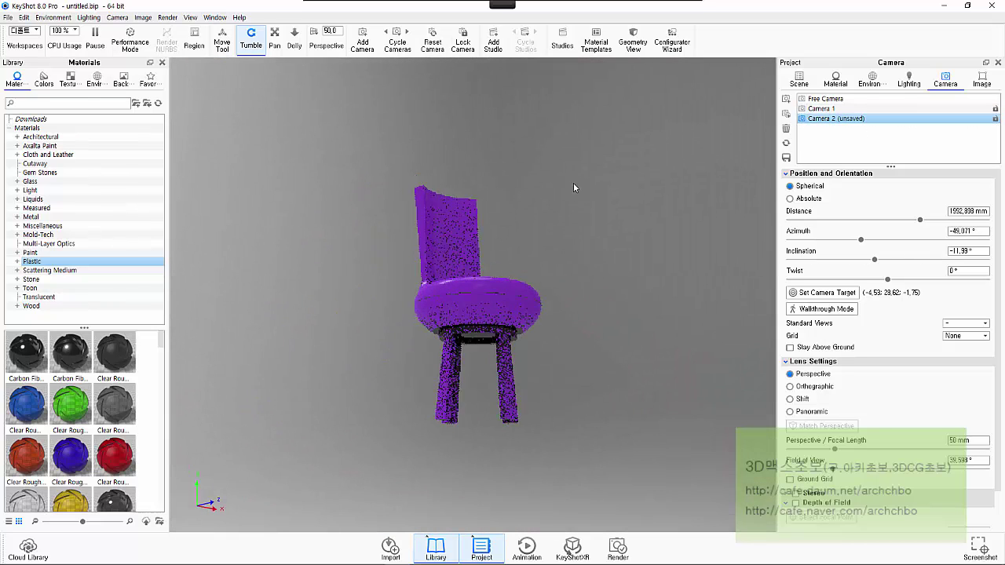
left_click(432, 38)
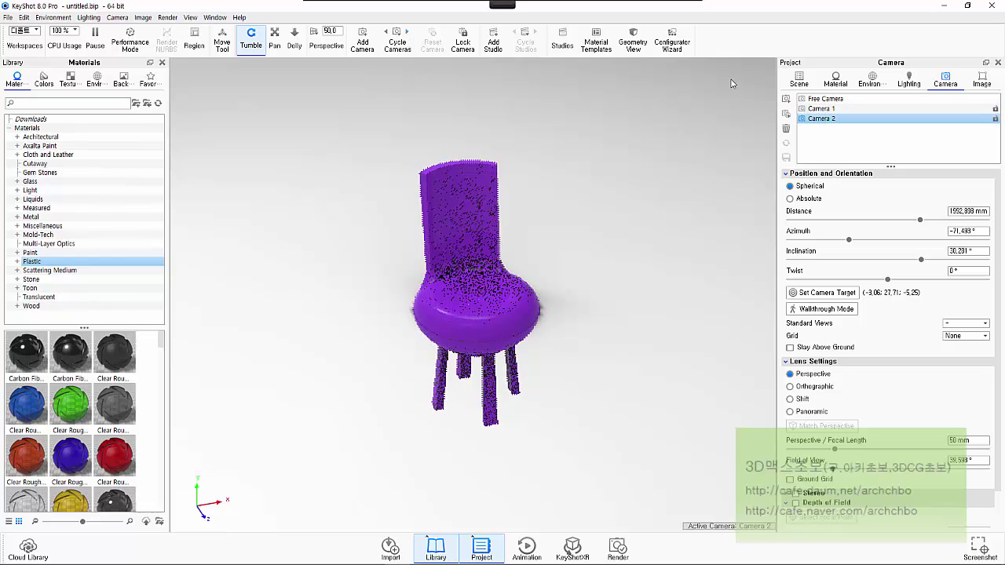
Cycle back to Camera 1, review the list of cameras available for cycling, and pause the real-time view.
left_click(385, 32)
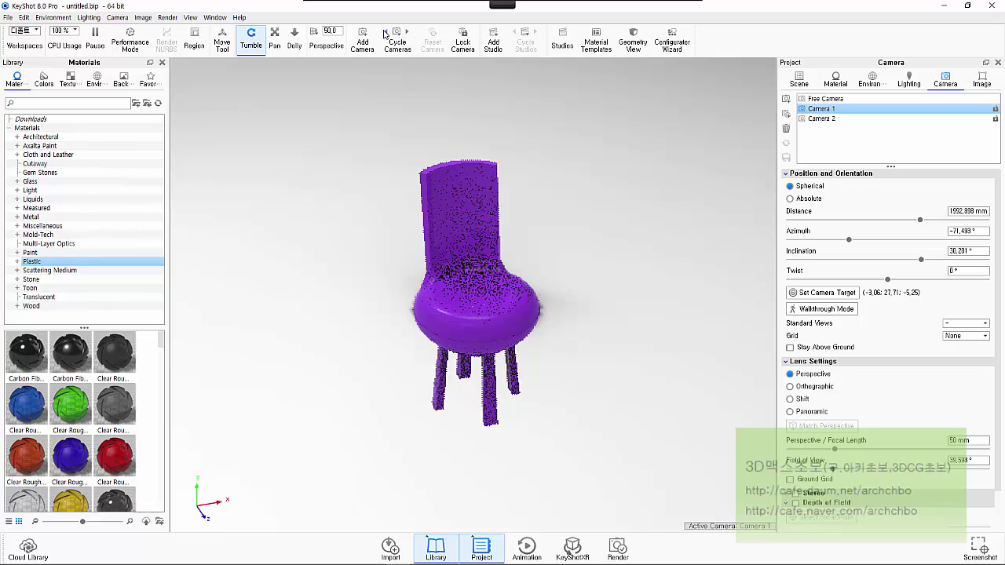
left_click(397, 32)
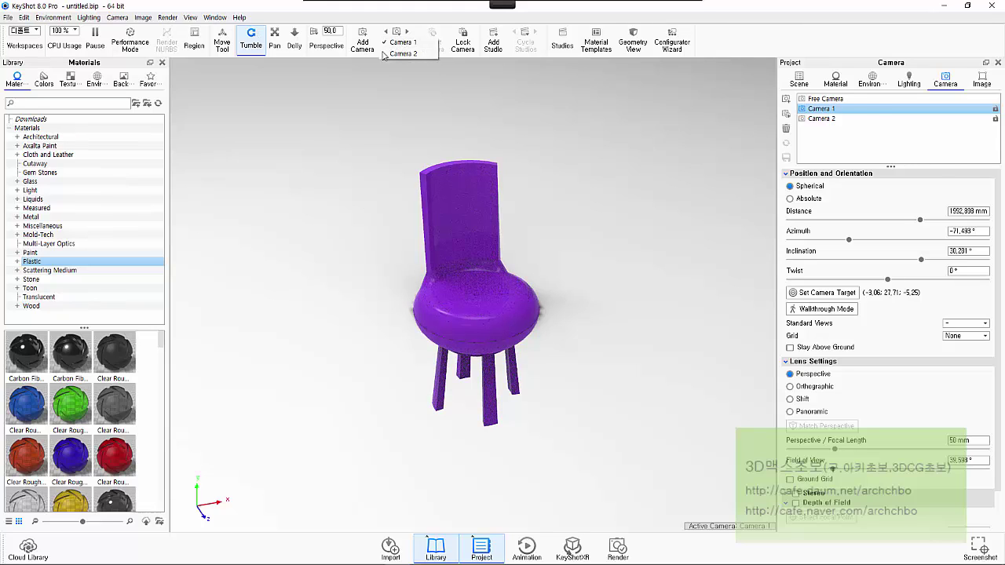
left_click(93, 39)
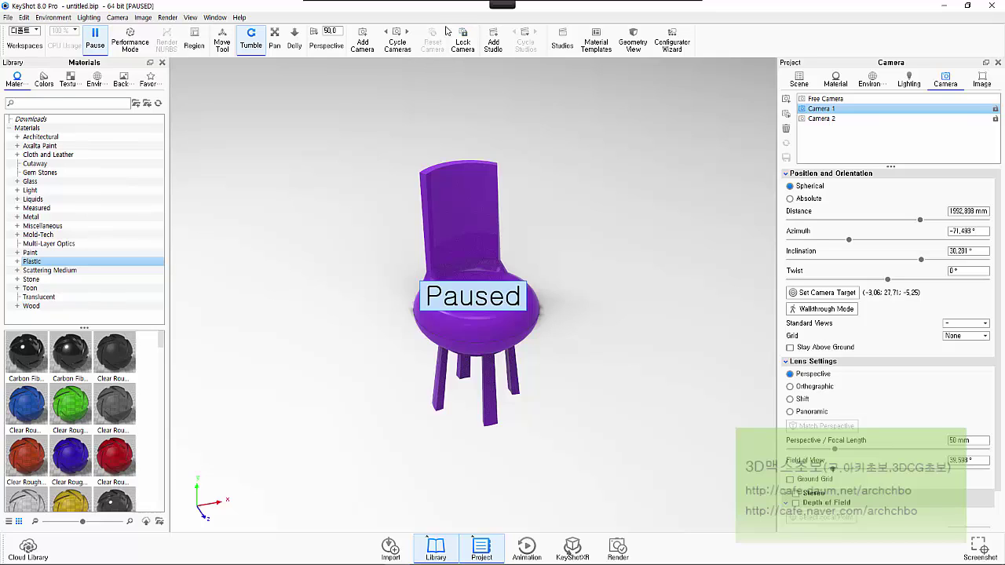
Make the Free Camera active and return to the project's scene tree.
left_click(871, 110)
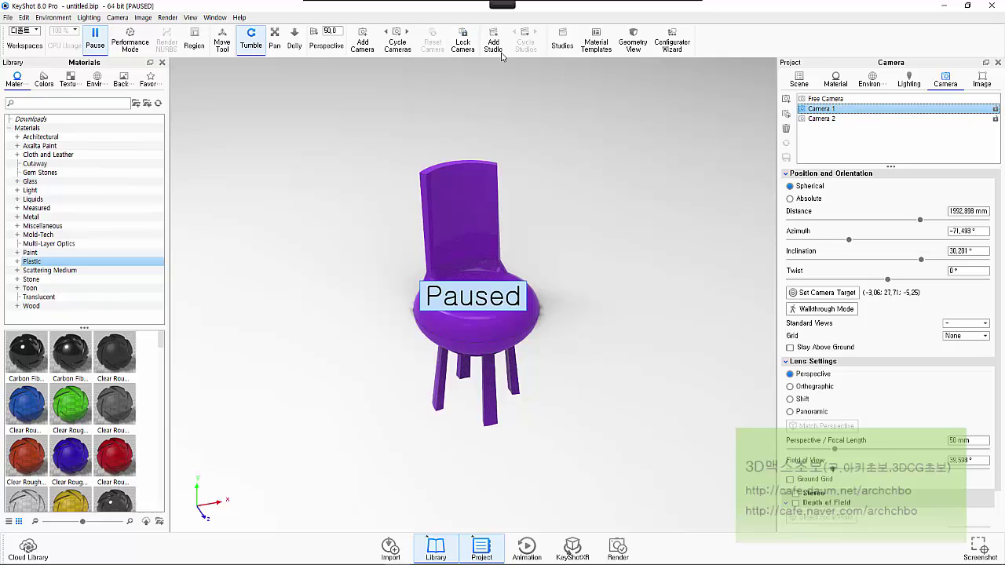
left_click(836, 99)
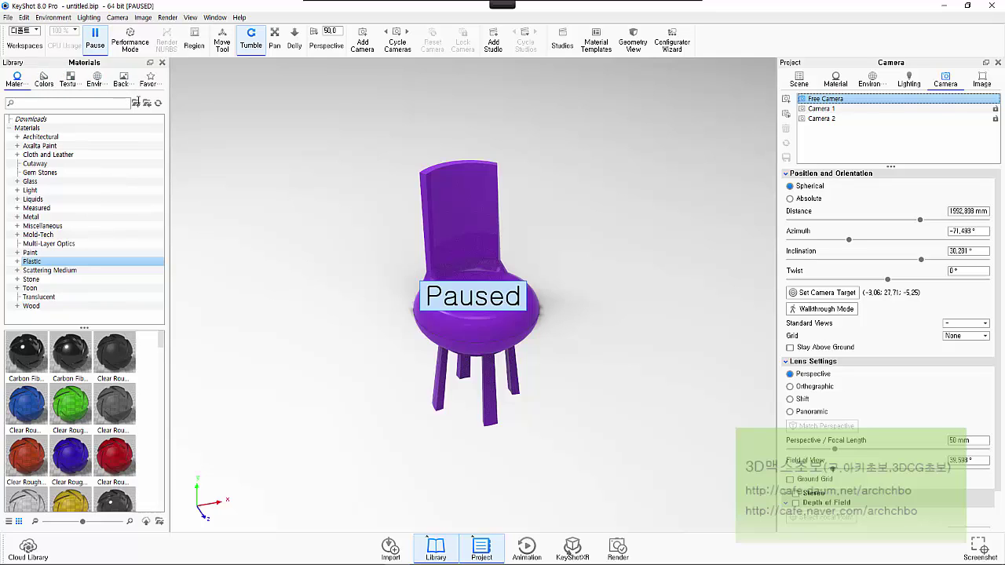
left_click(799, 79)
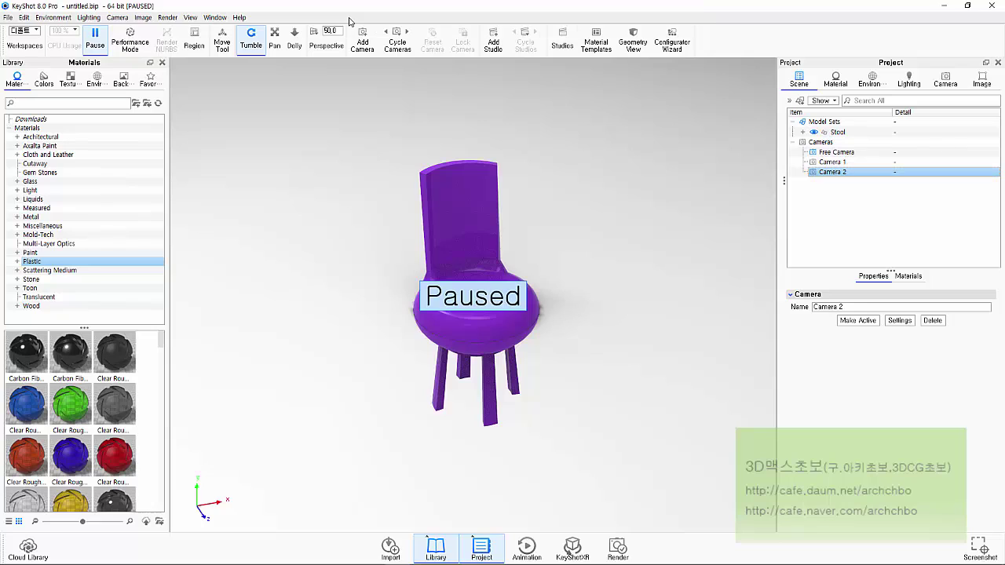
mouse_move(220, 128)
left_mouse_down()
mouse_move(249, 121)
mouse_move(267, 129)
mouse_move(272, 114)
mouse_move(284, 124)
mouse_move(294, 107)
mouse_move(305, 126)
mouse_move(314, 112)
mouse_move(392, 111)
mouse_move(425, 89)
mouse_move(482, 88)
mouse_move(480, 99)
mouse_move(531, 81)
mouse_move(461, 90)
mouse_move(655, 75)
mouse_move(604, 92)
mouse_move(622, 81)
mouse_move(629, 102)
mouse_move(653, 91)
mouse_move(677, 101)
mouse_move(684, 77)
mouse_move(690, 87)
mouse_move(745, 89)
left_mouse_up()
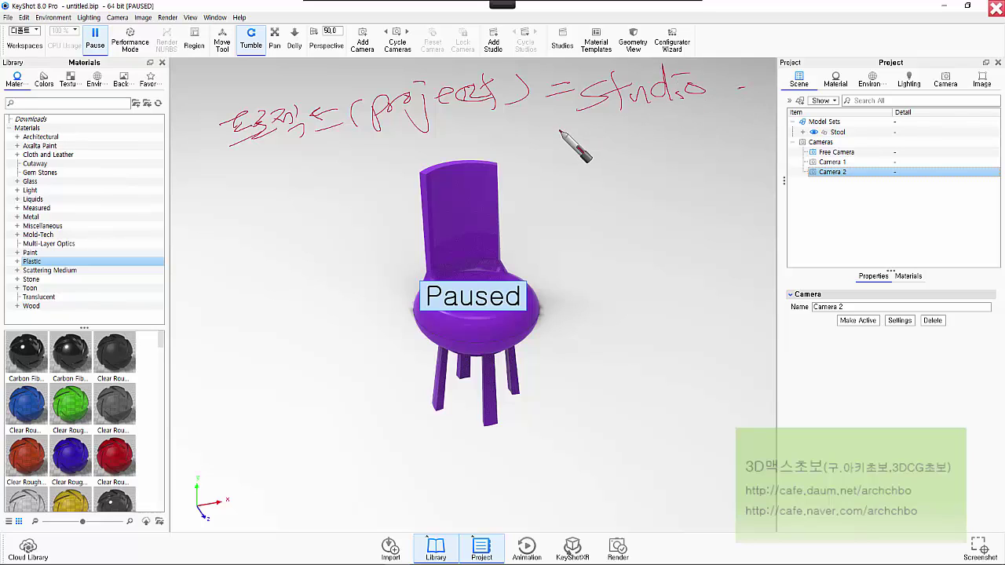
mouse_move(560, 131)
left_mouse_down()
mouse_move(557, 152)
mouse_move(656, 132)
mouse_move(686, 144)
mouse_move(714, 130)
mouse_move(731, 156)
left_mouse_up()
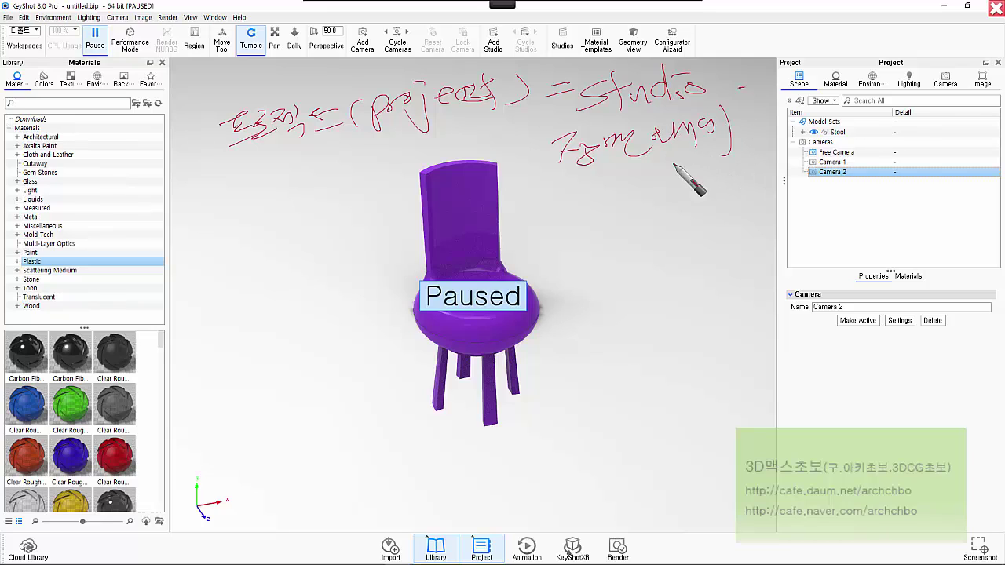
mouse_move(607, 179)
left_mouse_down()
mouse_move(647, 178)
mouse_move(686, 186)
mouse_move(717, 156)
mouse_move(705, 179)
mouse_move(733, 172)
left_mouse_up()
mouse_move(595, 234)
left_mouse_down()
mouse_move(709, 209)
mouse_move(752, 217)
mouse_move(780, 202)
mouse_move(842, 206)
left_mouse_up()
mouse_move(664, 257)
left_mouse_down()
mouse_move(719, 243)
mouse_move(745, 252)
mouse_move(753, 269)
mouse_move(786, 259)
mouse_move(795, 230)
mouse_move(784, 254)
mouse_move(818, 228)
mouse_move(844, 233)
mouse_move(863, 212)
mouse_move(890, 213)
mouse_move(909, 187)
mouse_move(884, 240)
left_mouse_up()
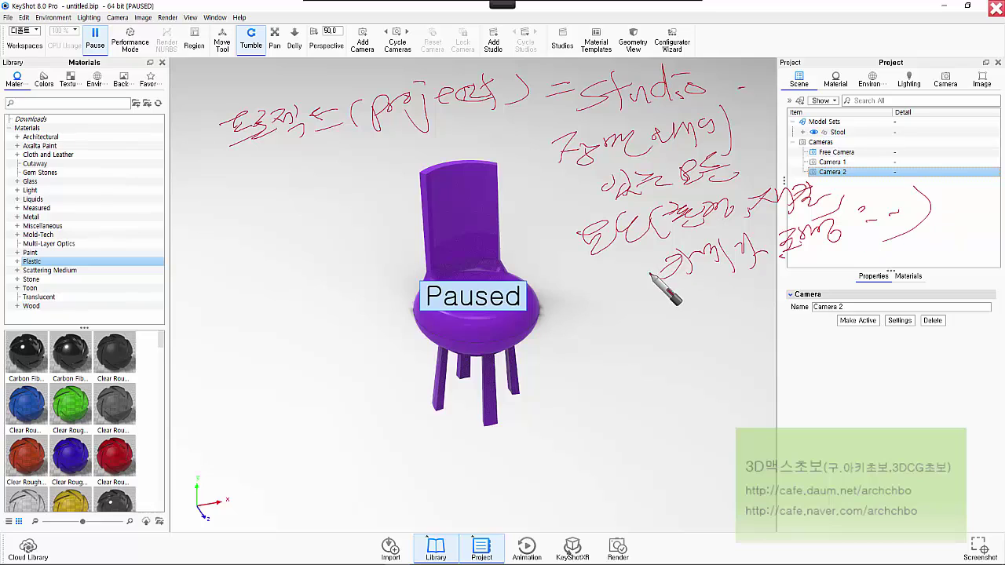
mouse_move(624, 292)
left_mouse_down()
mouse_move(654, 323)
mouse_move(668, 292)
mouse_move(677, 307)
mouse_move(699, 296)
mouse_move(703, 317)
mouse_move(739, 314)
left_mouse_up()
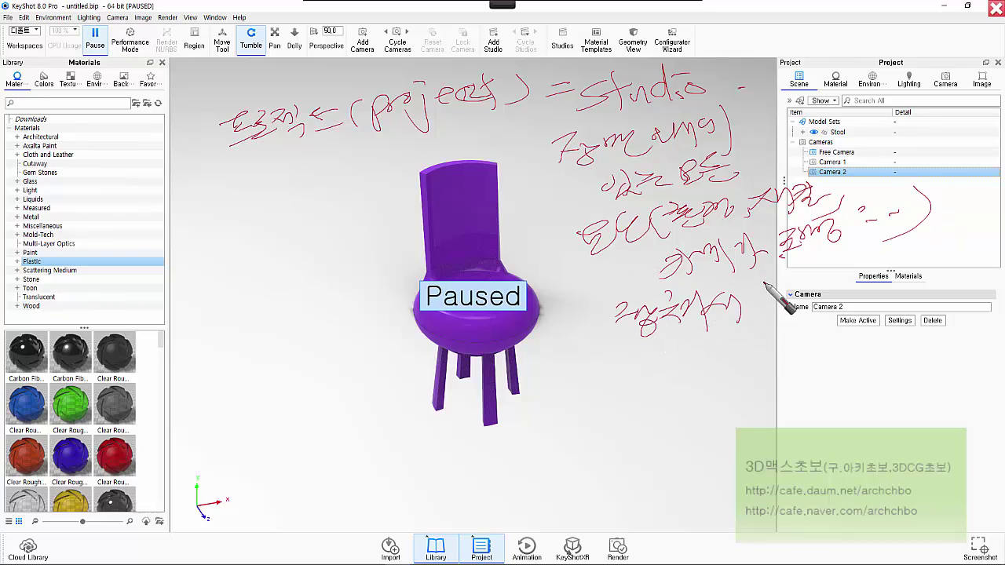
left_click_drag(545, 125, 734, 94)
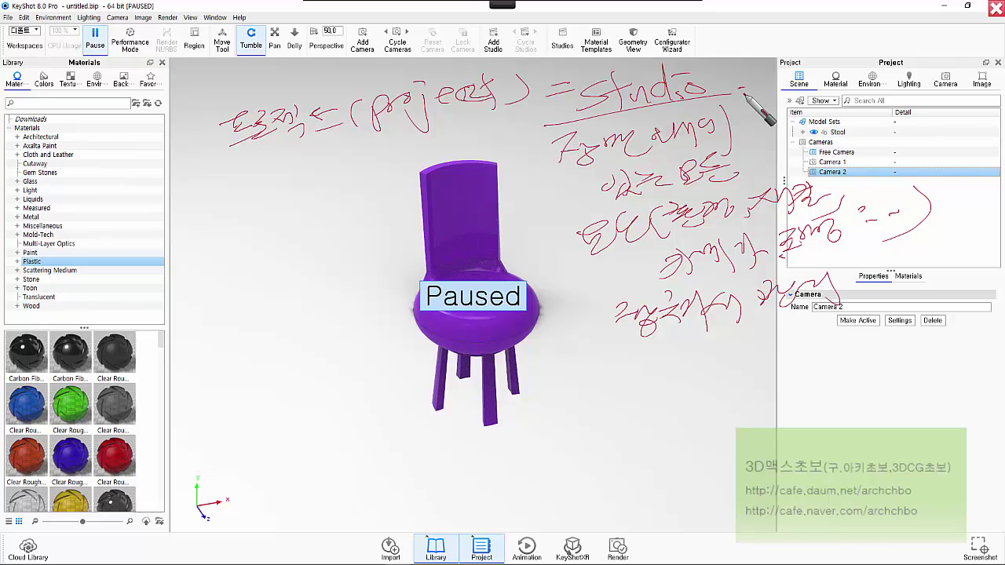
mouse_move(565, 64)
left_mouse_down()
mouse_move(553, 118)
mouse_move(593, 60)
left_mouse_up()
mouse_move(746, 88)
left_mouse_down()
mouse_move(601, 73)
mouse_move(574, 46)
left_mouse_up()
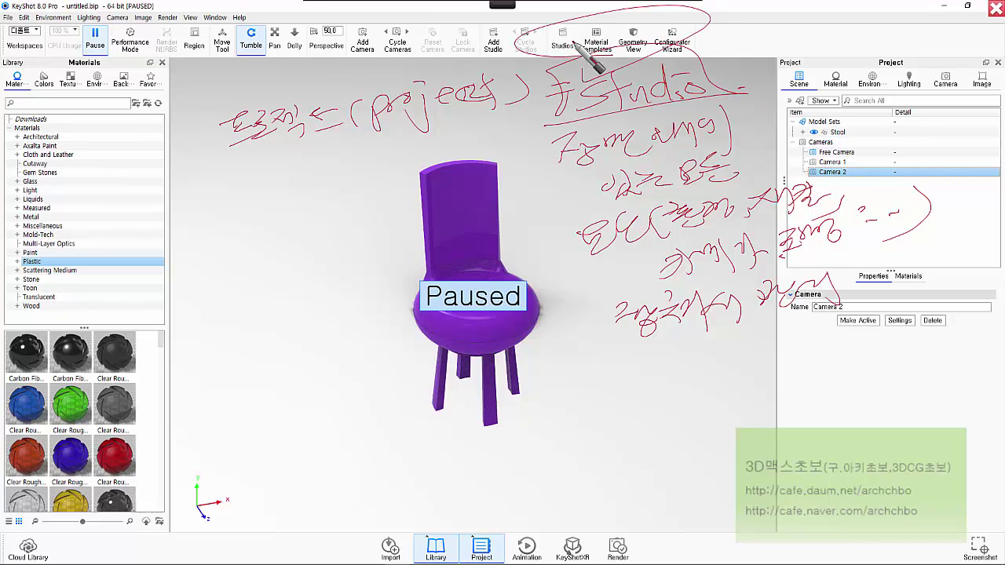
left_click(324, 13)
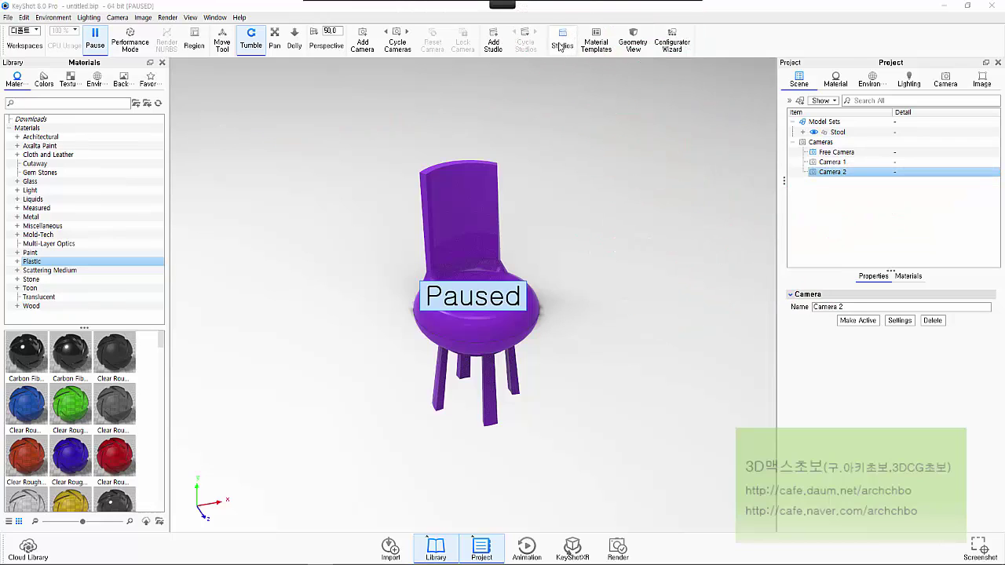
Show the Material Templates panel, review its template list and details, and hide it again.
left_click(600, 51)
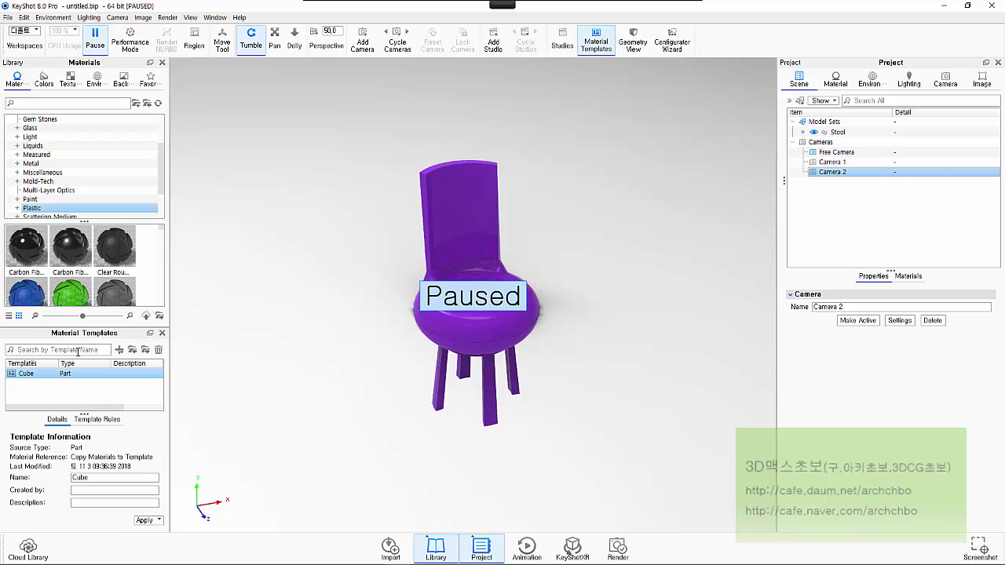
left_click(597, 43)
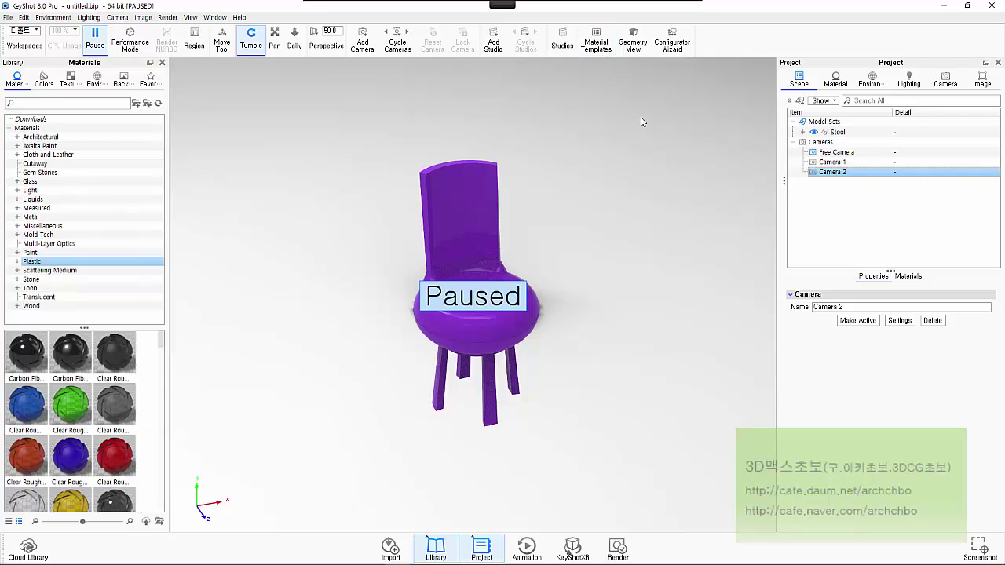
Open the Geometry View as a floating window over the real-time view and frame the whole stool in it.
left_click(638, 46)
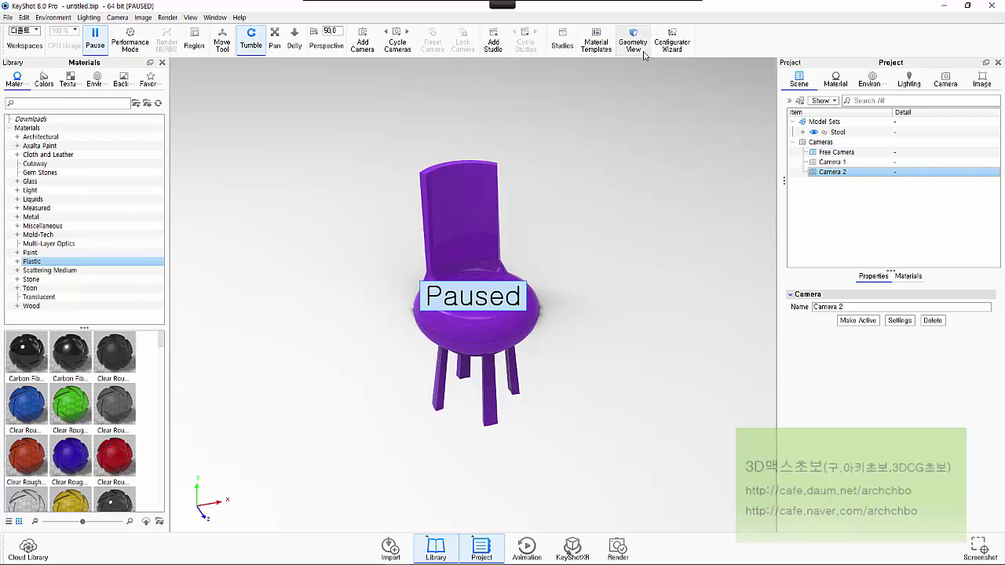
left_click_drag(81, 65, 350, 58)
left_click_drag(434, 160, 706, 159)
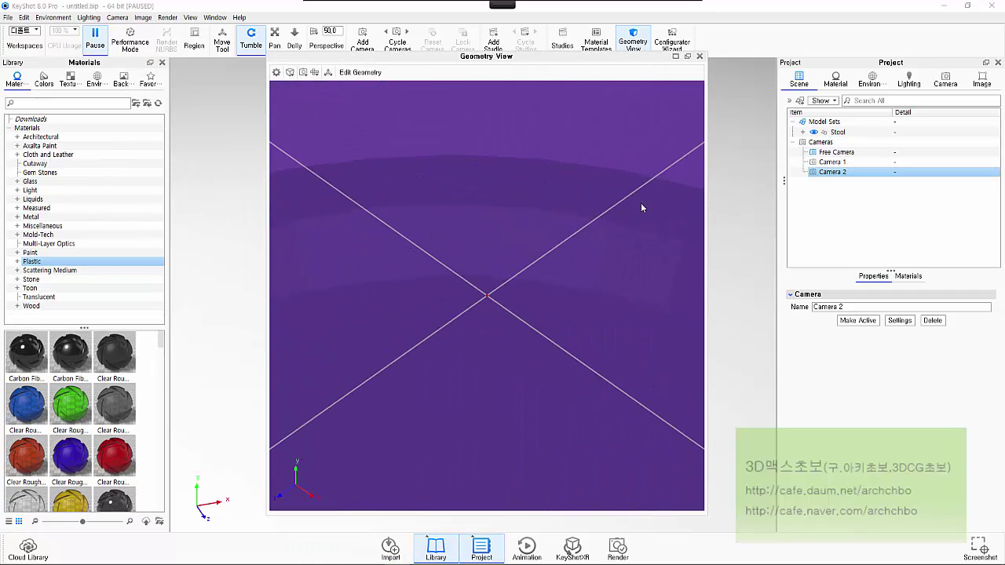
left_click_drag(512, 317, 507, 280)
scroll(509, 282, "down", 10)
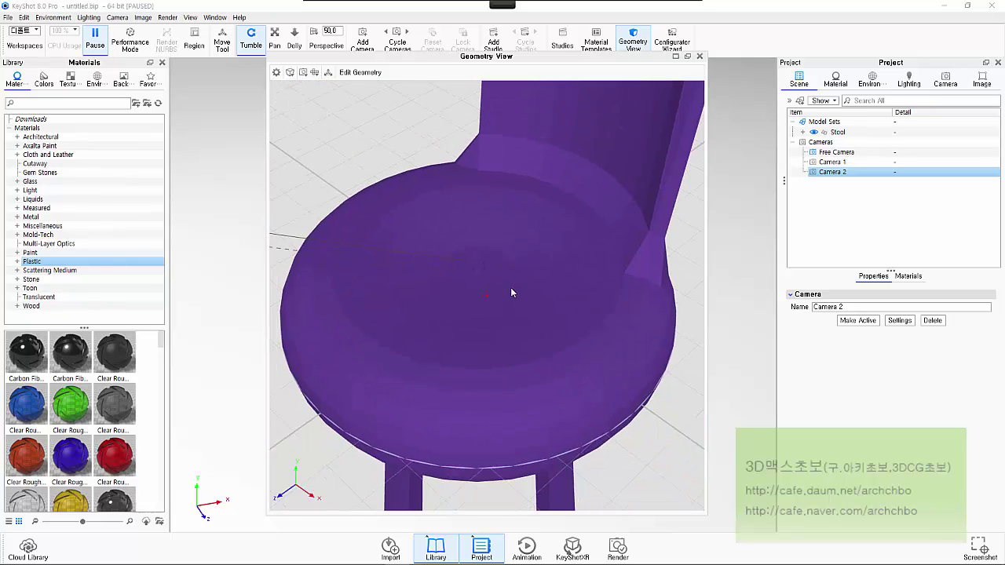
scroll(516, 293, "down", 6)
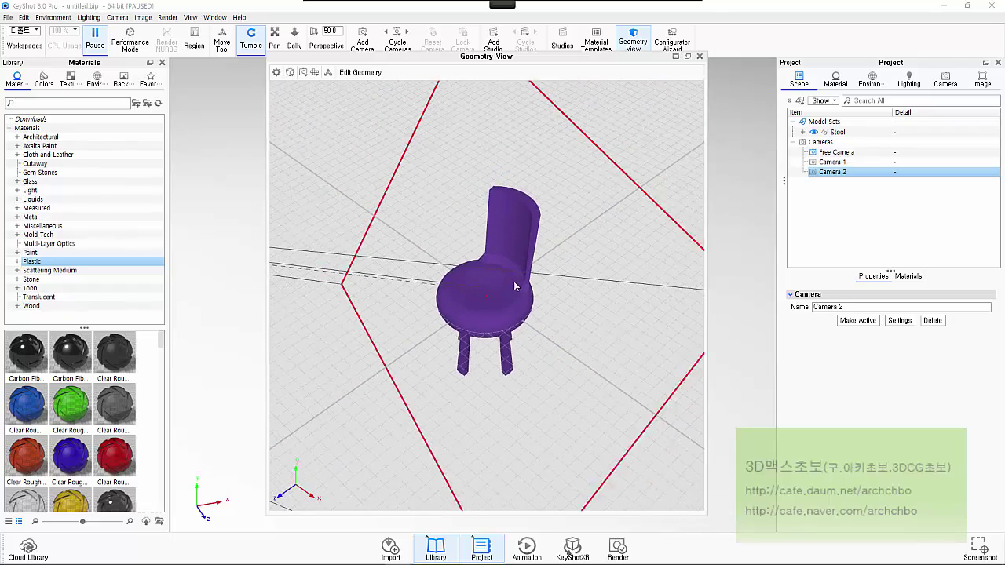
Float the Geometry View over the real-time view, orbit it to include Camera 2, and review its settings without changing them.
scroll(487, 273, "down", 5)
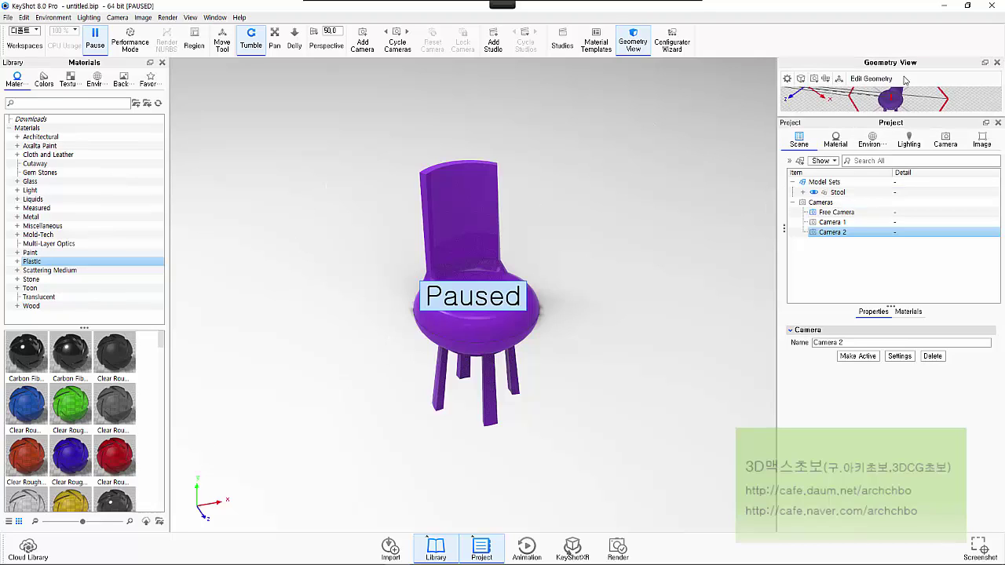
left_click_drag(929, 69, 448, 452)
left_click_drag(391, 361, 516, 304)
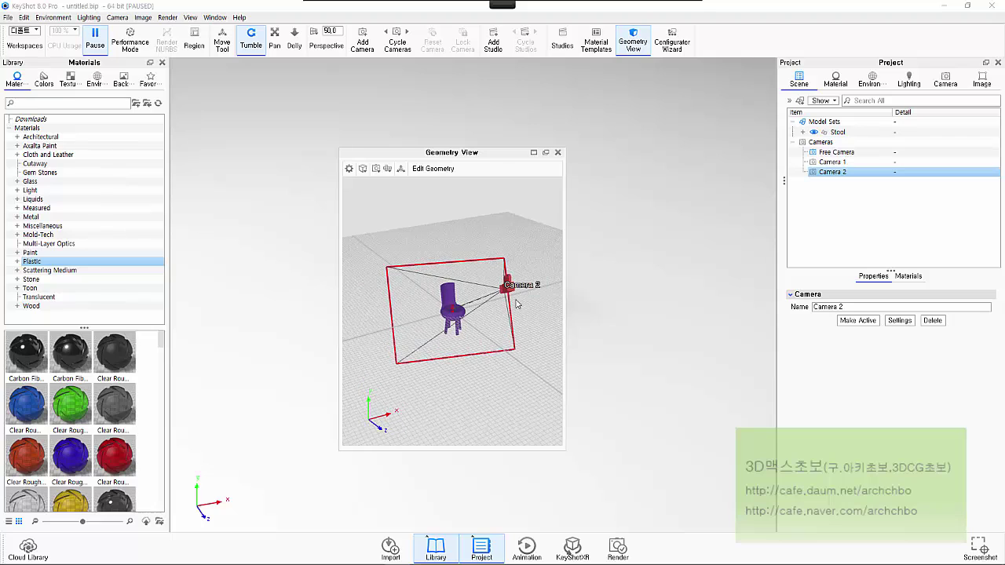
left_click(349, 169)
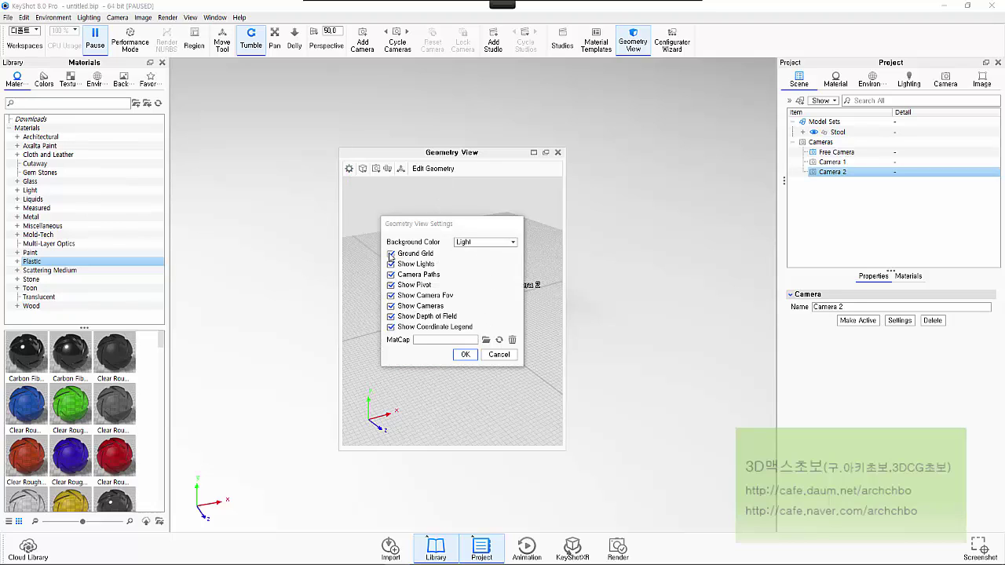
left_click(499, 354)
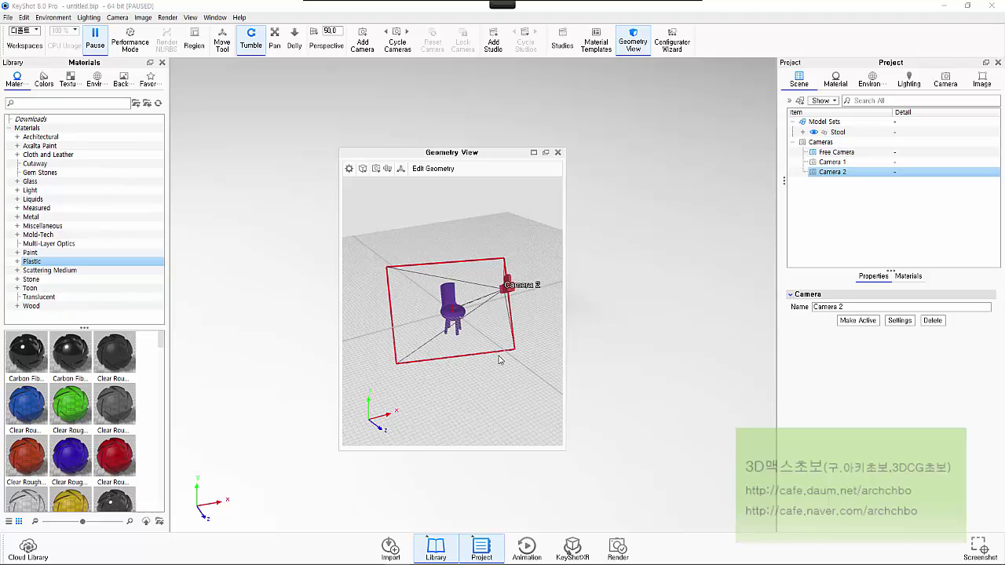
Try the Flat display style in the Geometry View, restore Shaded, and close the Geometry View.
left_click(363, 169)
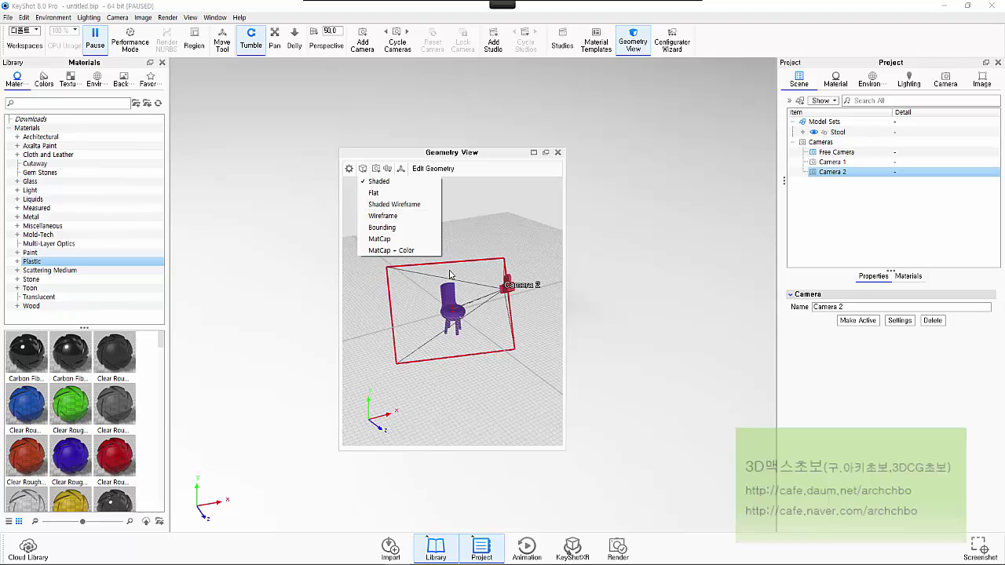
left_click(395, 193)
left_click(363, 168)
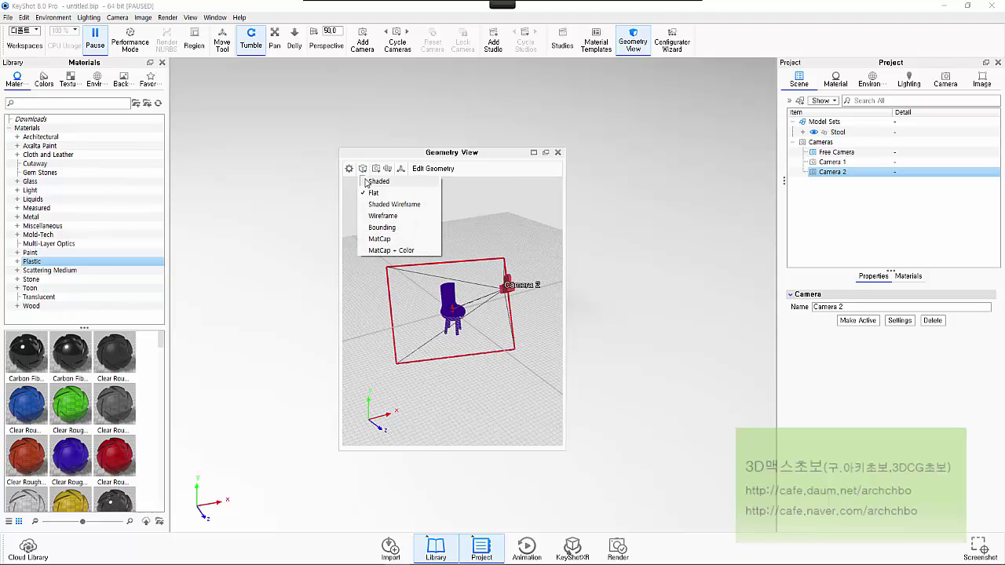
left_click(376, 181)
left_click(557, 153)
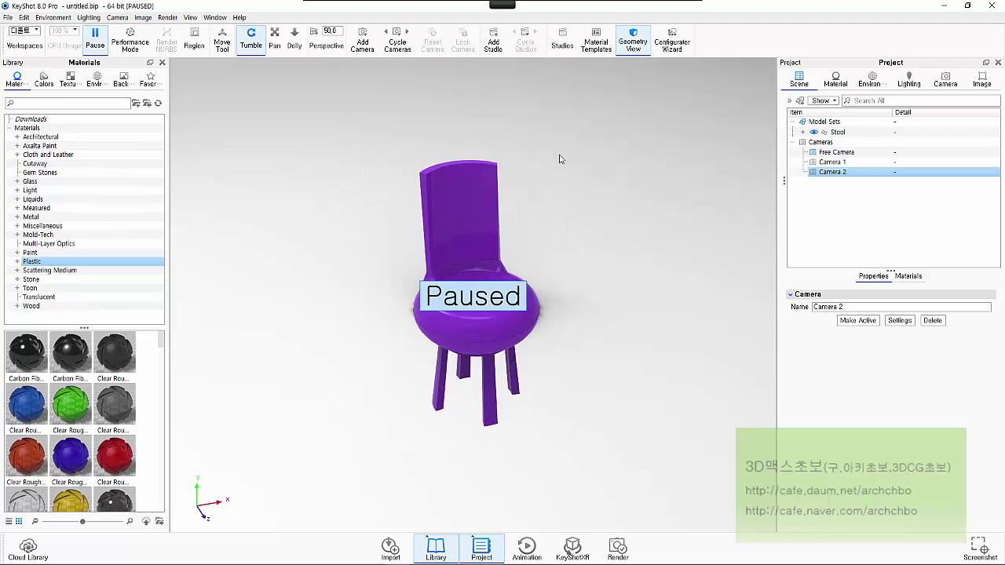
Show the Configurator Wizard, review its overview of model and material variation choices, and close it.
left_click(681, 52)
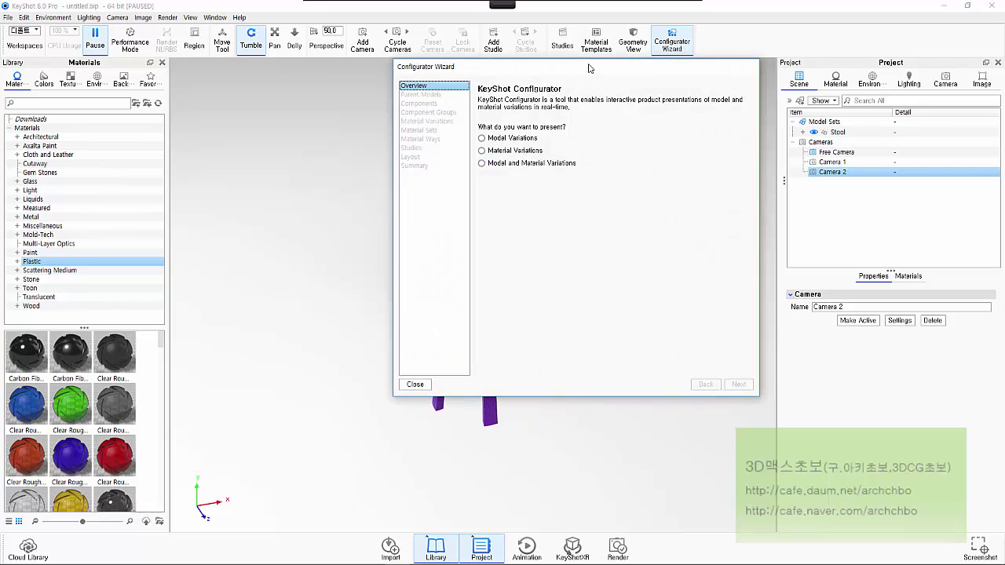
left_click_drag(589, 68, 450, 100)
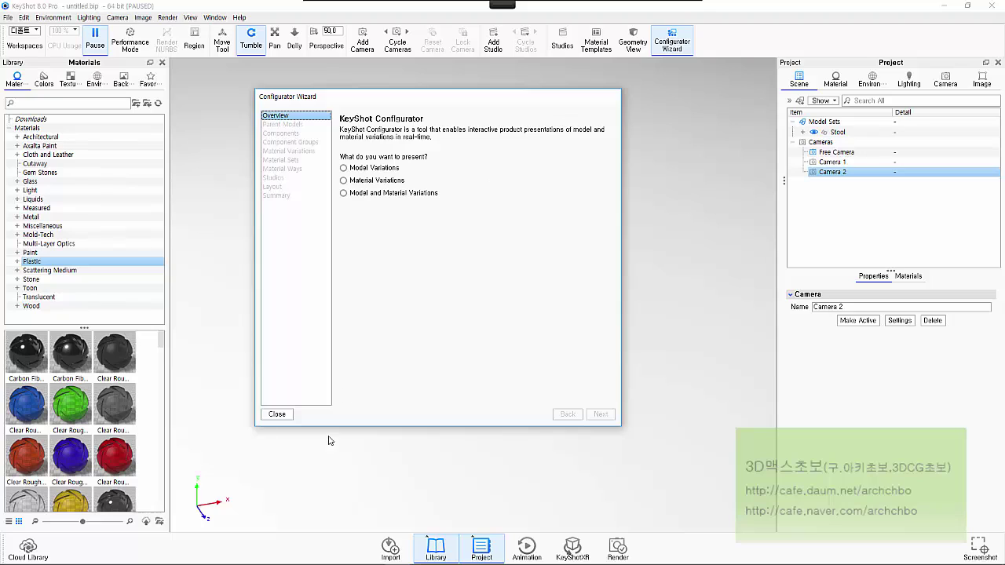
left_click(276, 414)
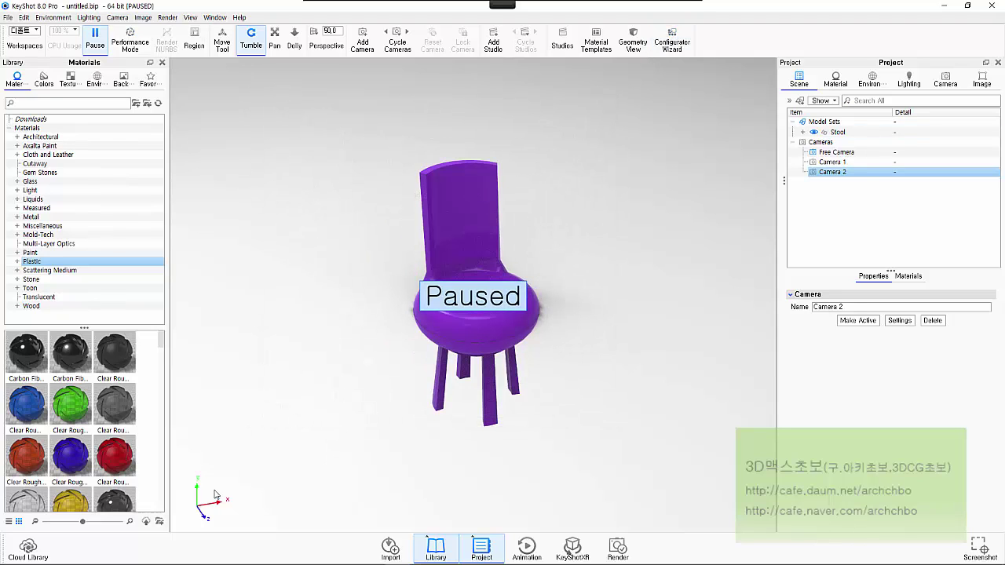
Resume the paused real-time view and start a new empty scene, discarding the changes to the stool scene.
left_click(7, 17)
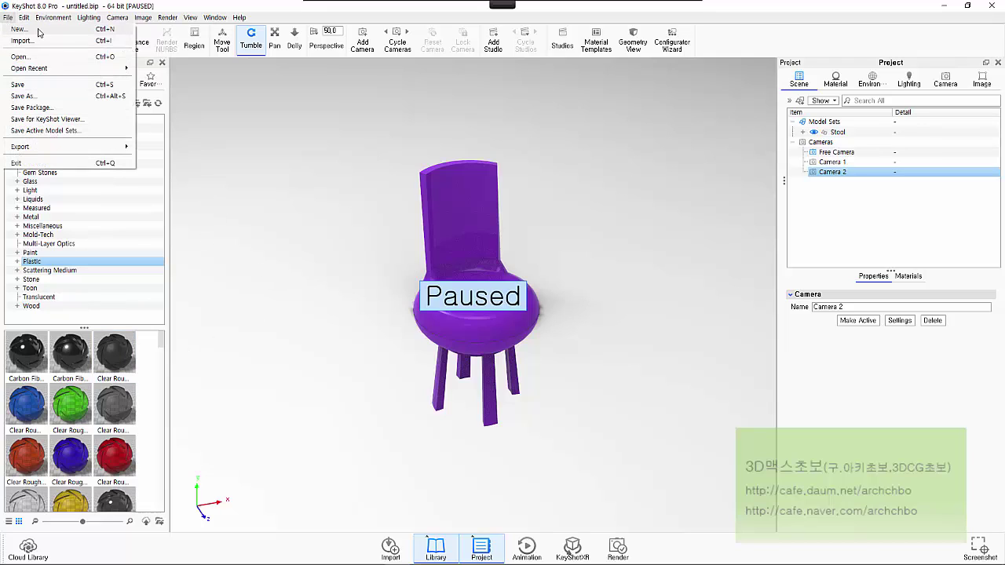
left_click(156, 81)
left_click(95, 35)
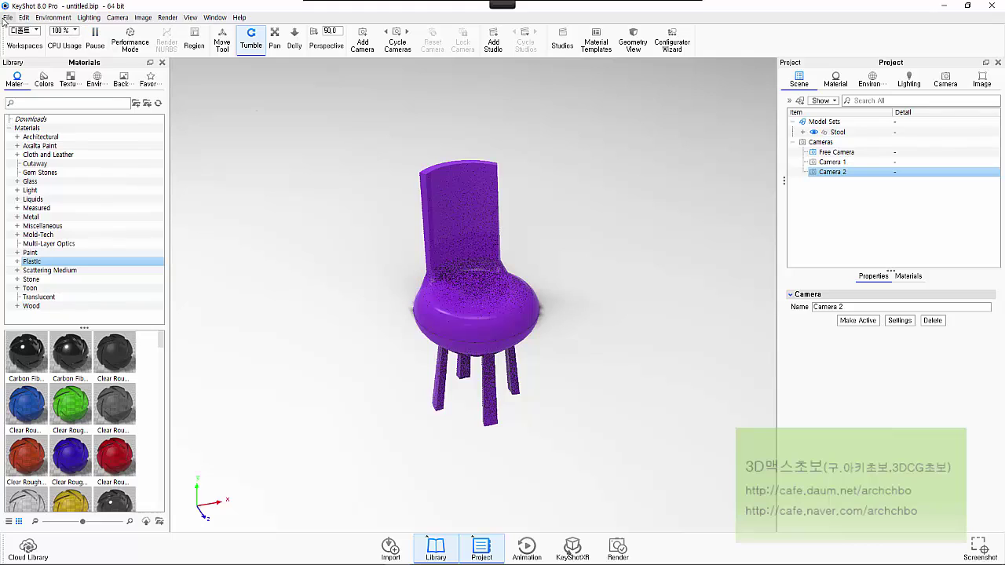
left_click(6, 18)
left_click(27, 37)
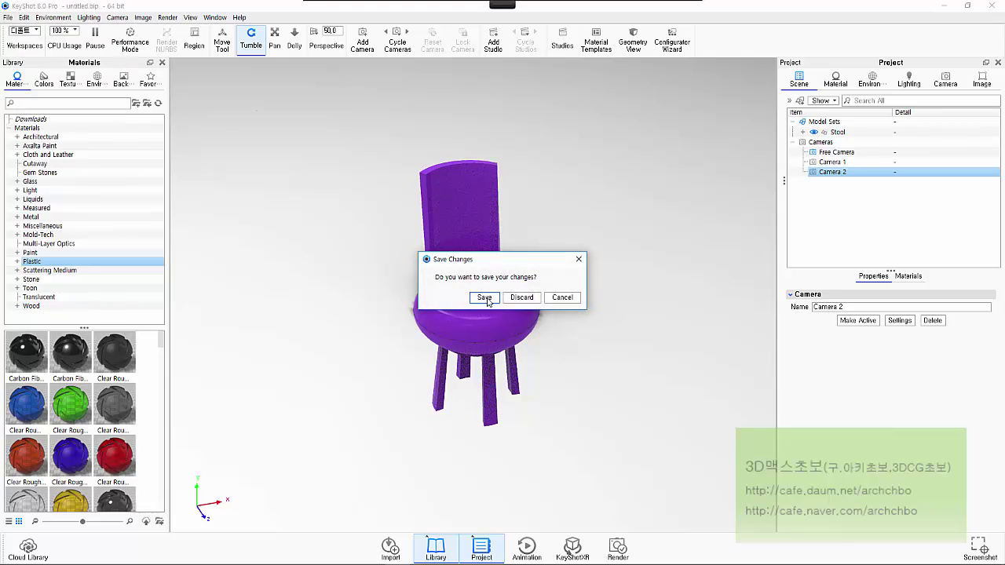
left_click(527, 299)
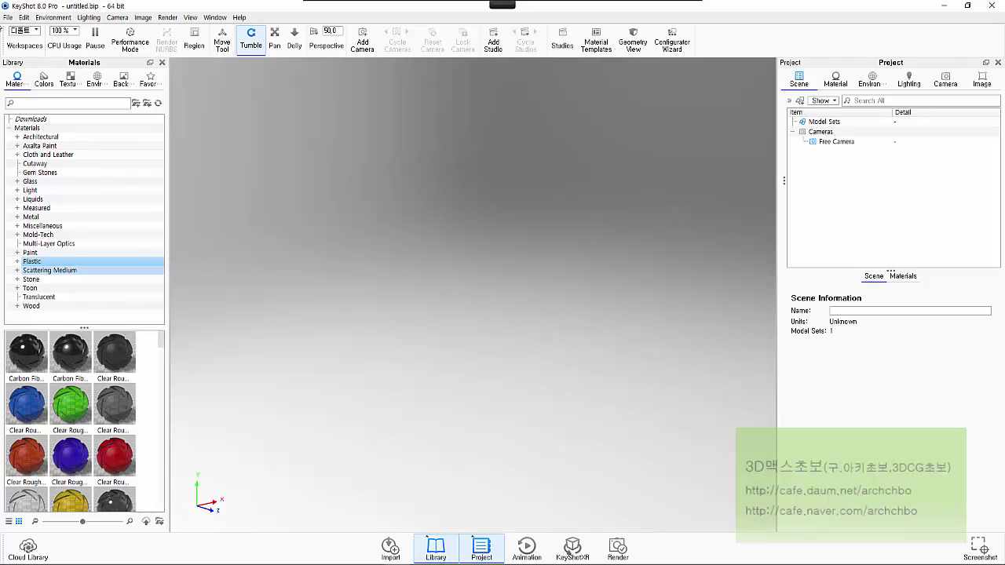
Review the file formats that can be opened and open the shampe1 scene from the Documents folder.
left_click(7, 17)
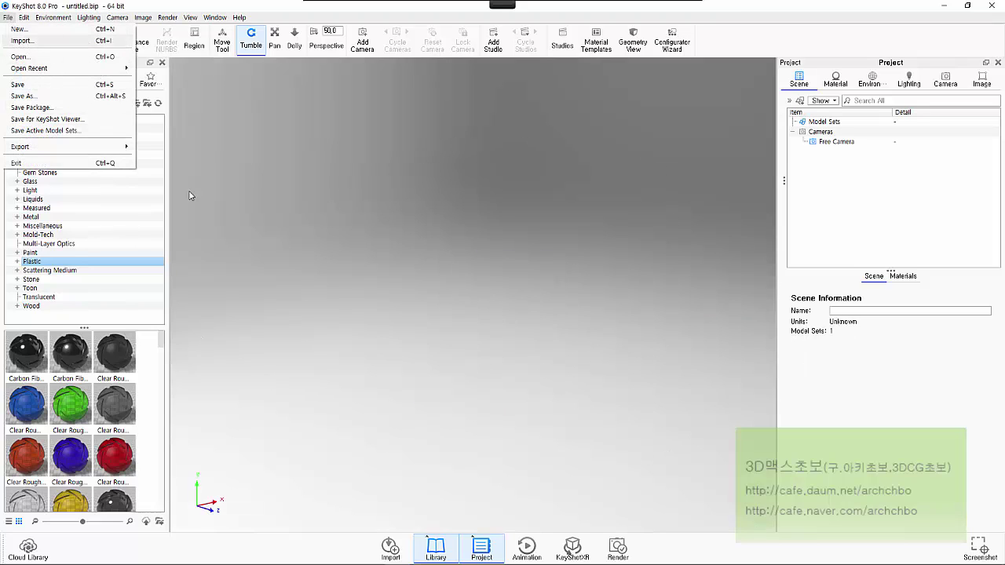
left_click(51, 57)
left_click(358, 328)
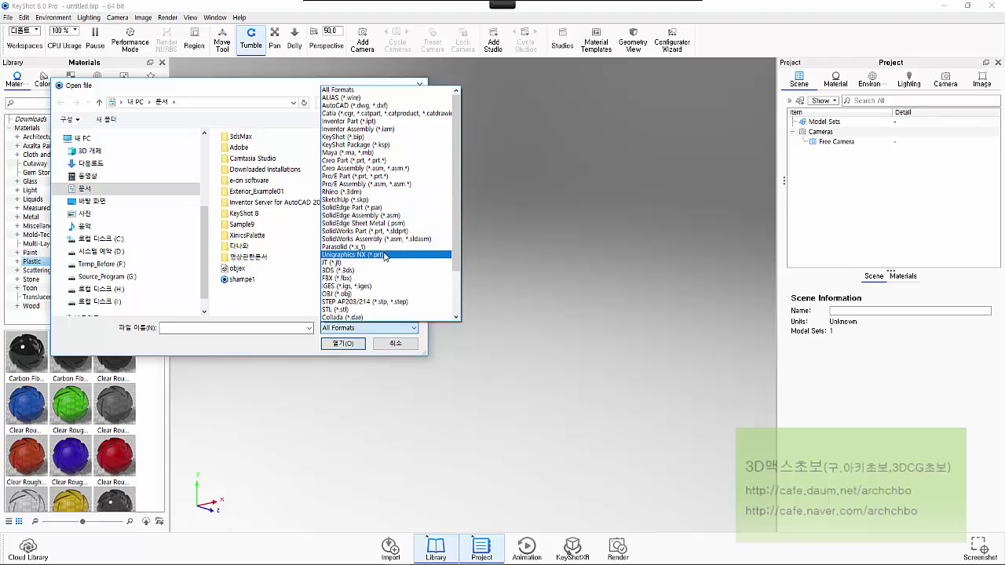
left_click(316, 340)
left_click(252, 283)
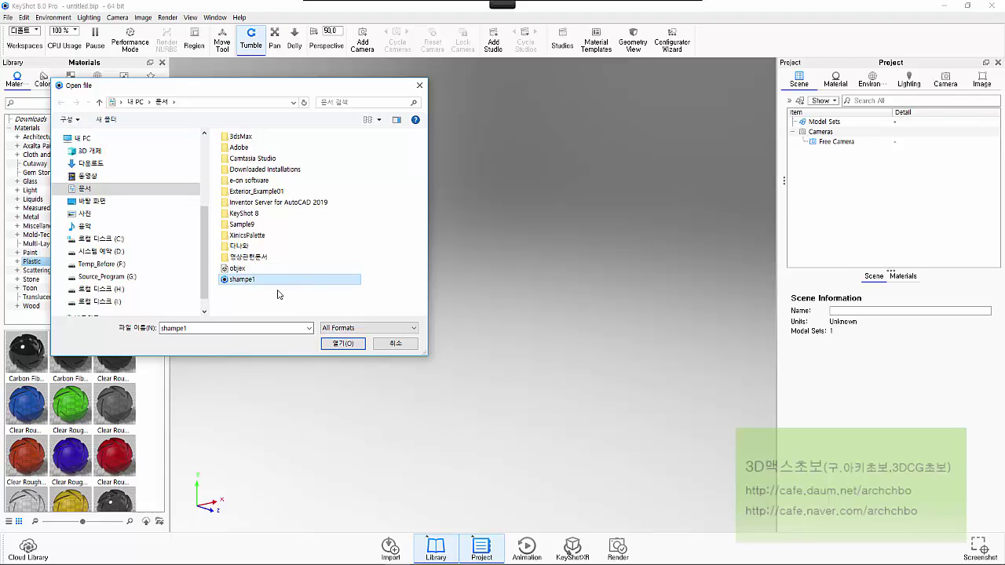
left_click(354, 344)
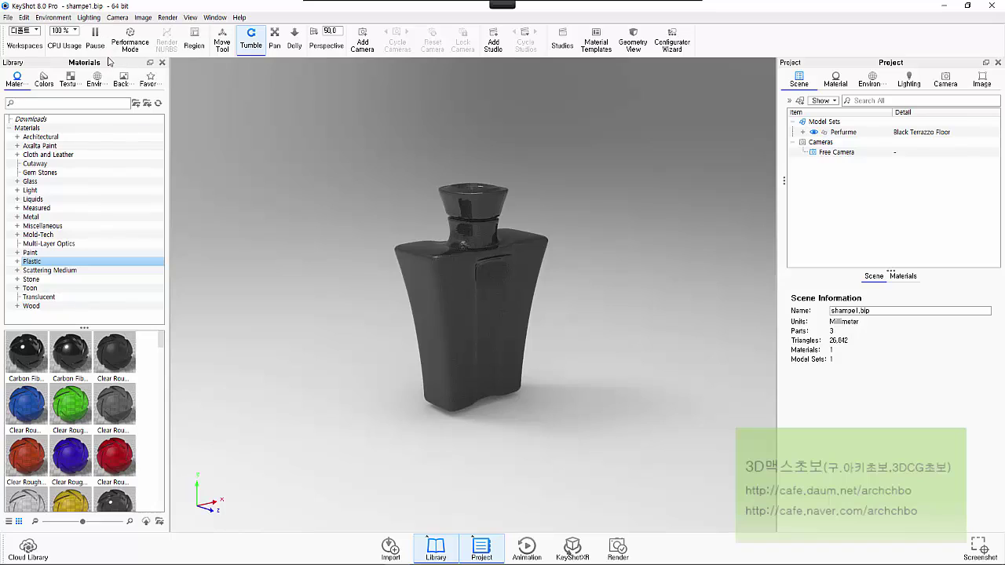
Preview the recently opened shampe1.bip and save the current scene.
left_click(7, 17)
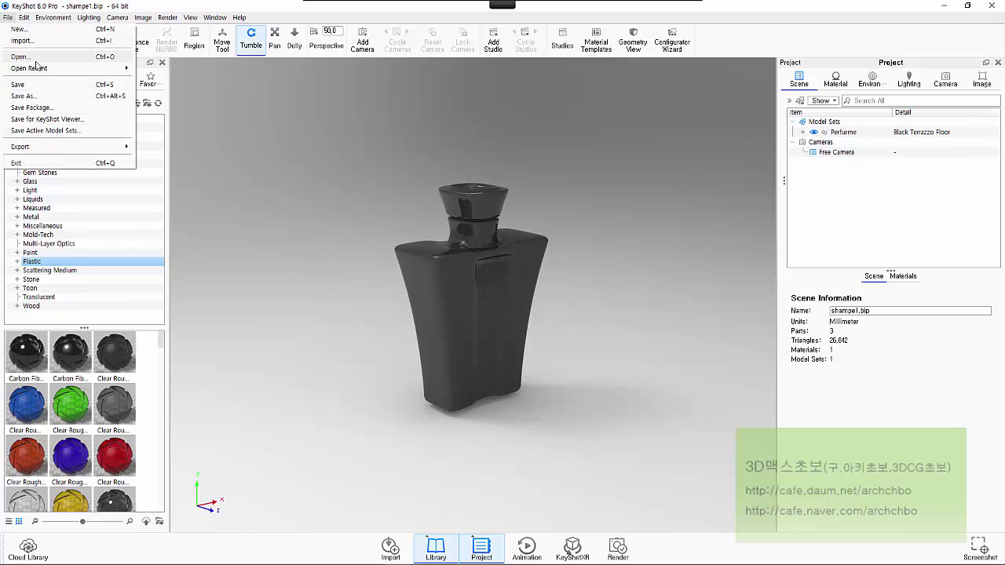
mouse_move(37, 69)
mouse_move(203, 72)
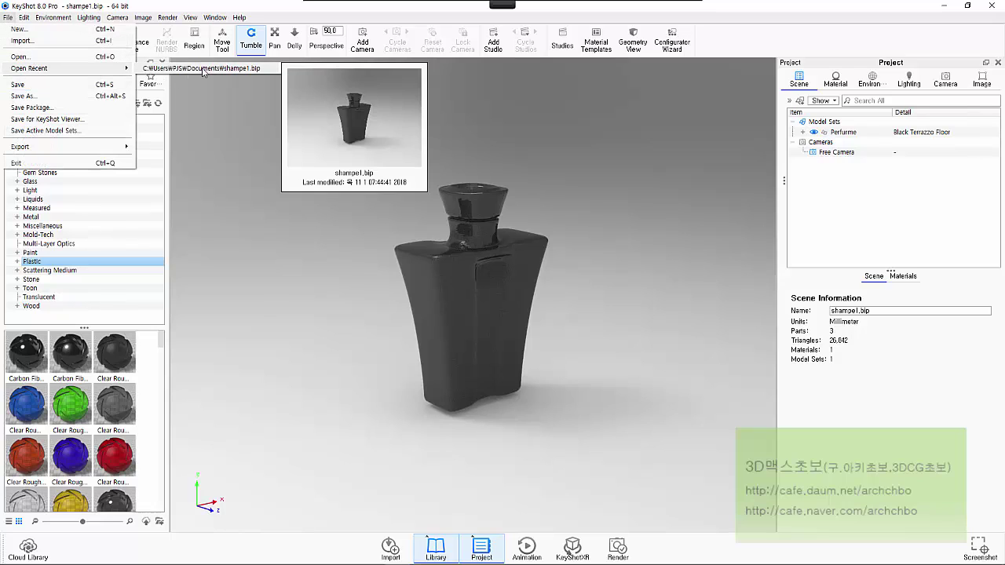
left_click(49, 84)
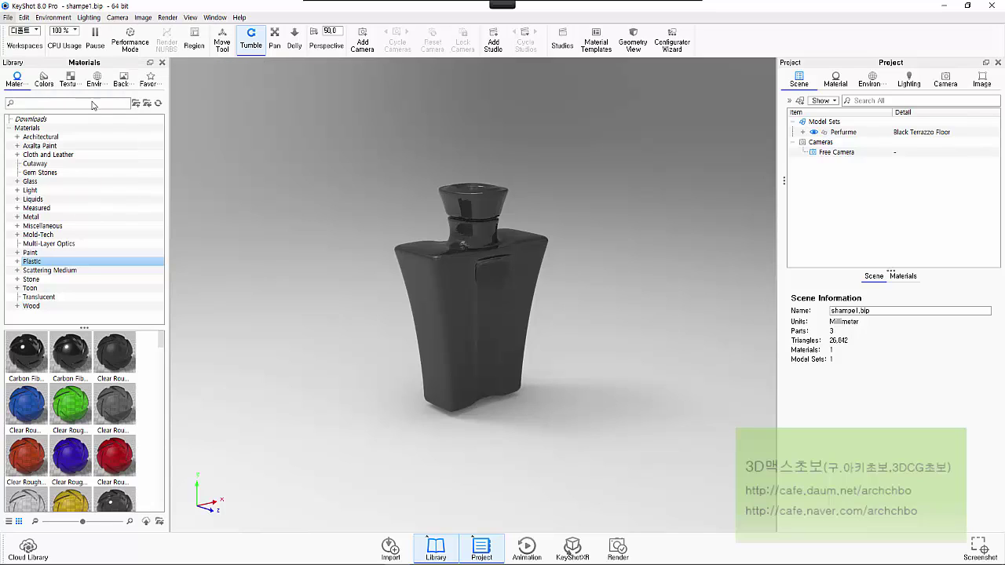
Examine the options for saving the scene as a BIP file under another name, and cancel without saving.
left_click(11, 17)
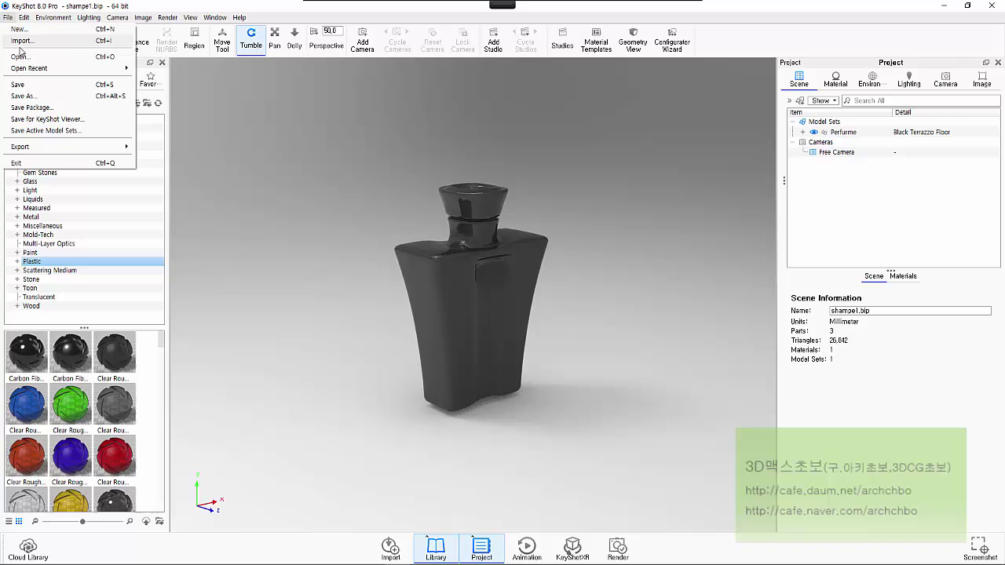
left_click(31, 94)
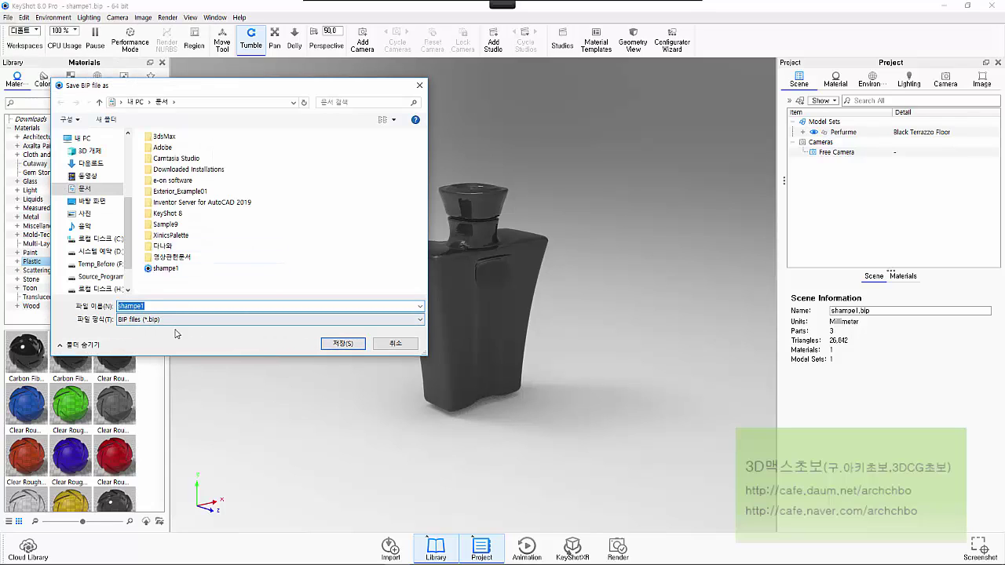
left_click(396, 343)
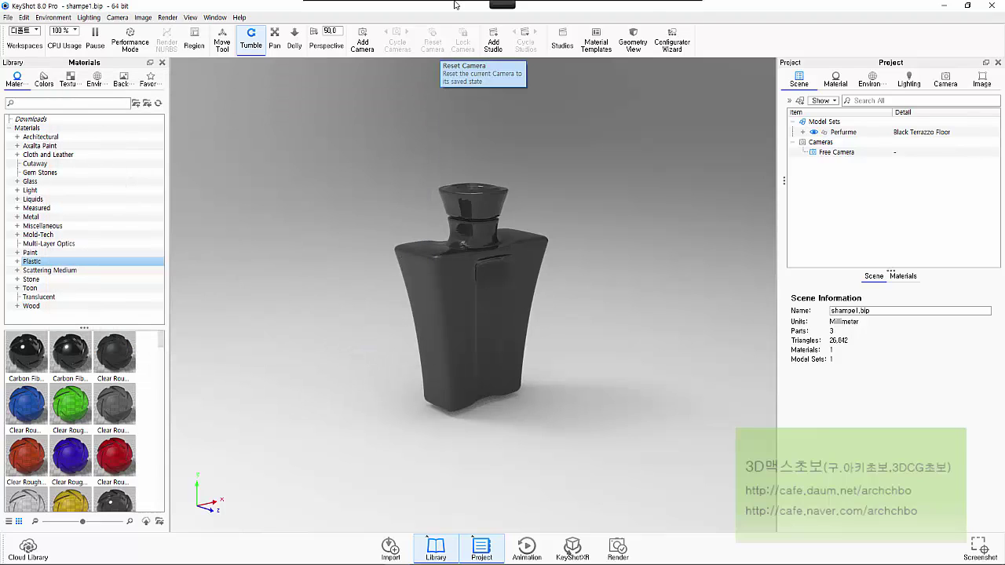
Handwrite a note about the BIP file format above the perfume bottle with the screen pen, circle BIP, and leave drawing mode.
mouse_move(500, 5)
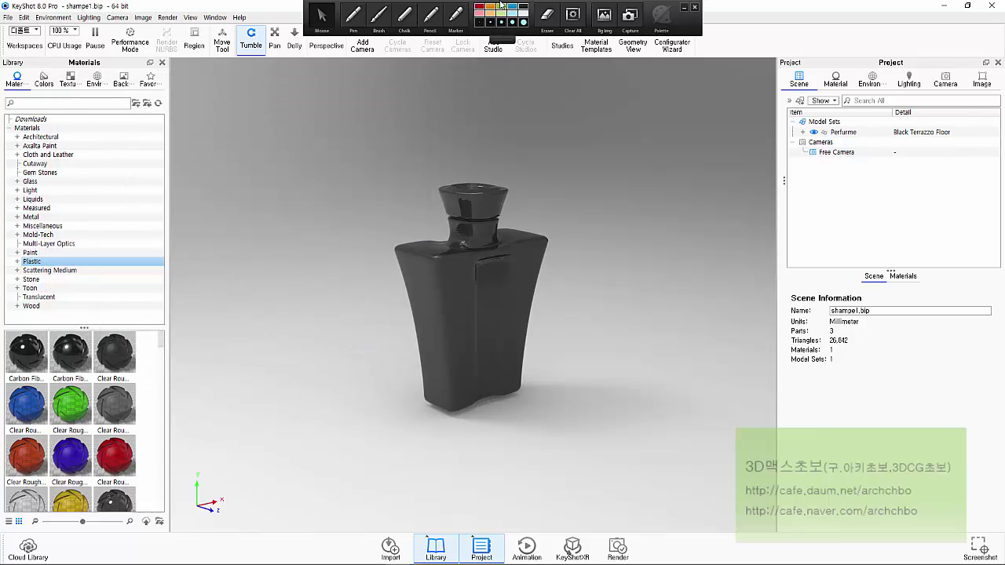
left_click(353, 15)
mouse_move(294, 176)
left_mouse_down()
mouse_move(289, 141)
mouse_move(324, 148)
mouse_move(321, 136)
mouse_move(407, 116)
mouse_move(428, 101)
mouse_move(407, 122)
mouse_move(452, 96)
mouse_move(495, 100)
mouse_move(508, 84)
mouse_move(497, 83)
mouse_move(557, 93)
left_mouse_up()
left_click_drag(290, 161, 325, 139)
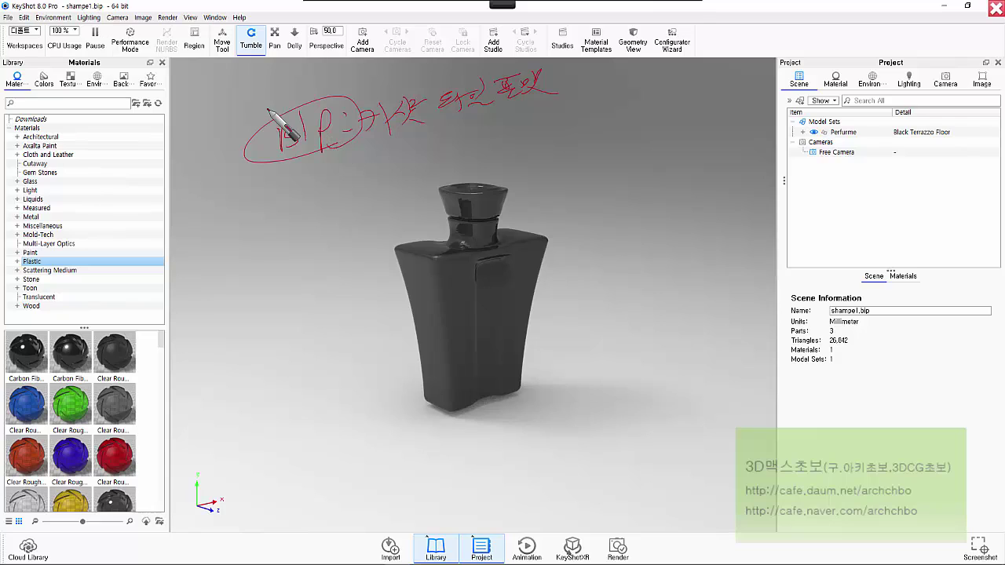
mouse_move(382, 6)
left_click(322, 16)
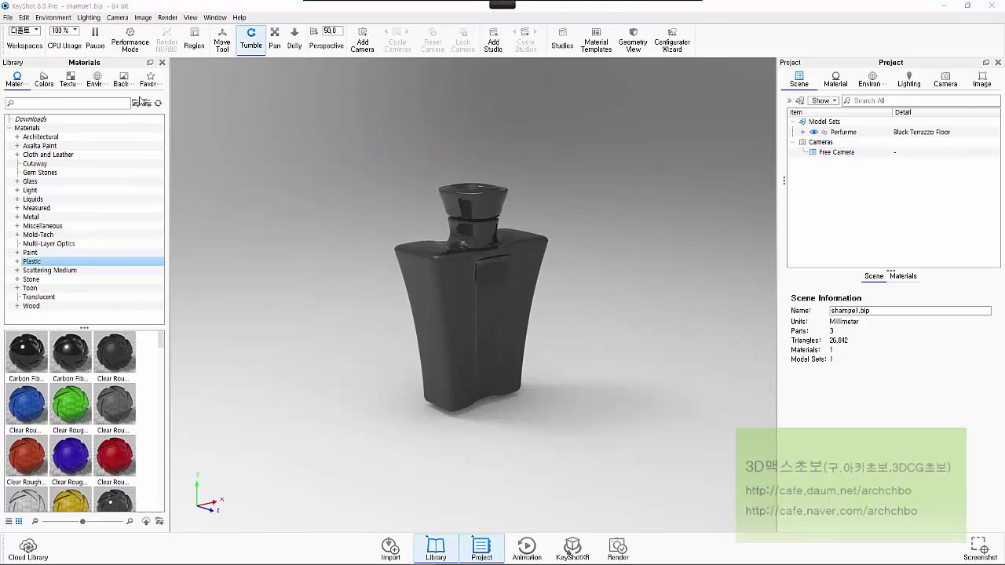
Examine the dialog for saving the scene as a KeyShot Package (*.ksp), and dismiss it without entering a name.
left_click(8, 17)
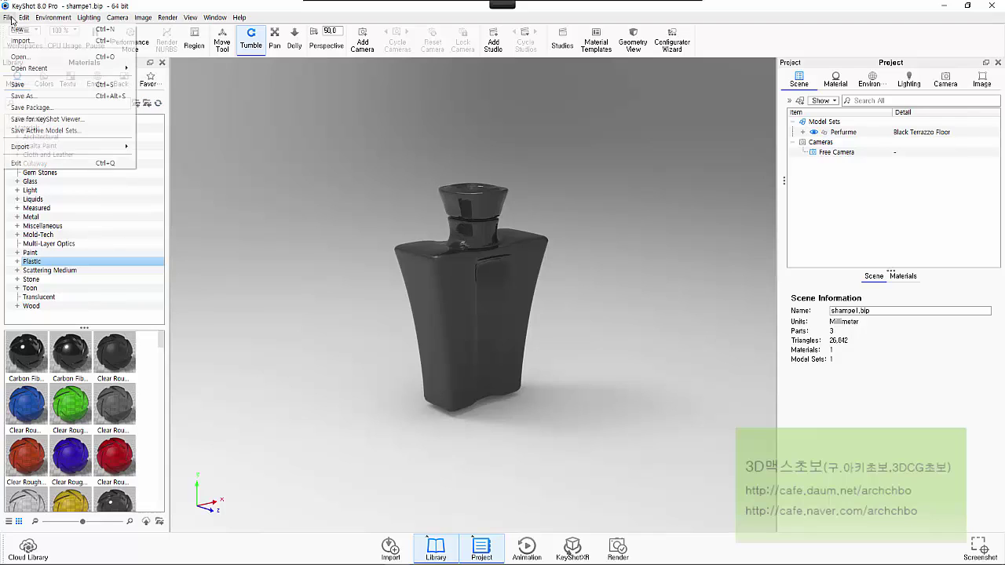
left_click(55, 108)
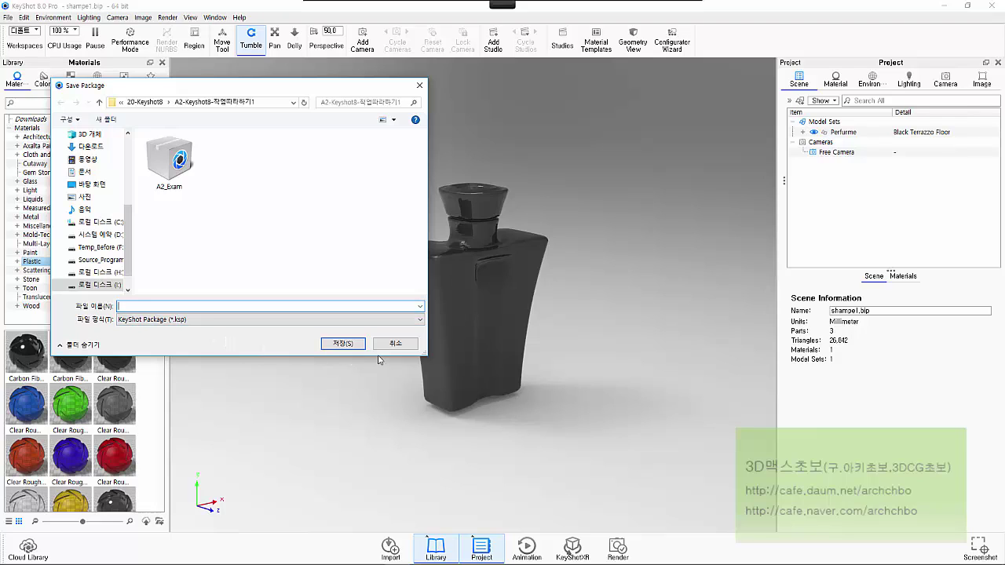
left_click(401, 346)
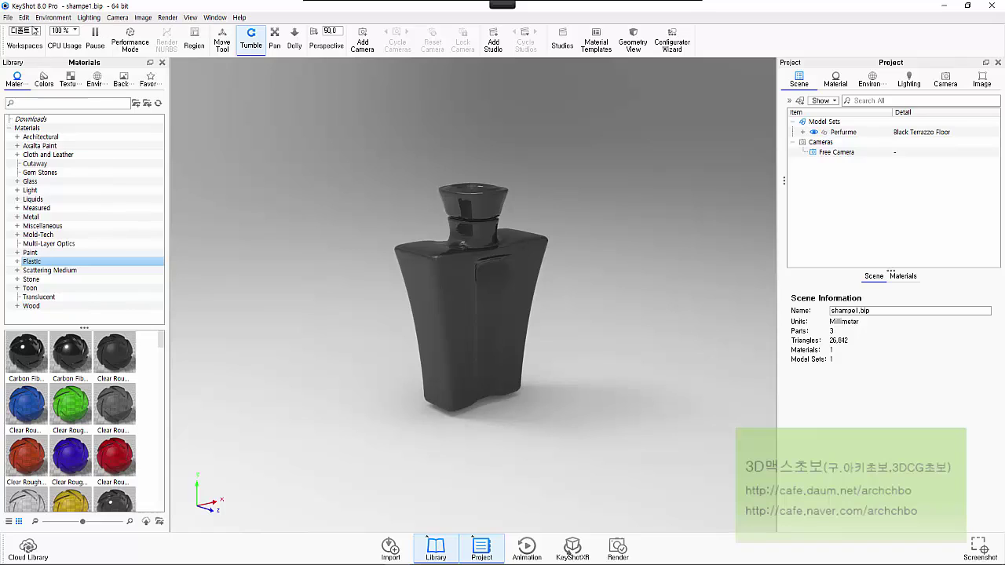
left_click(7, 17)
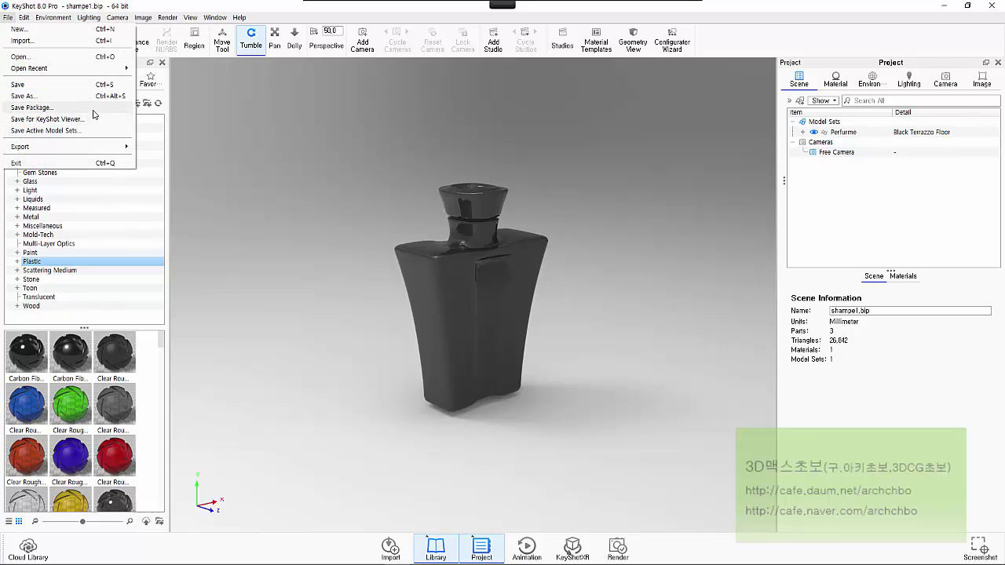
left_click(31, 108)
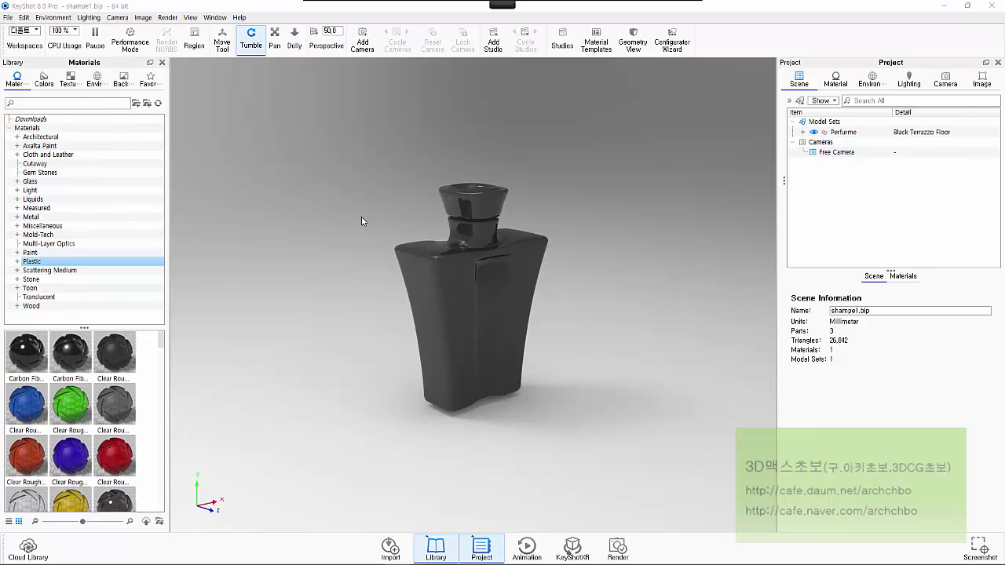
left_click(343, 341)
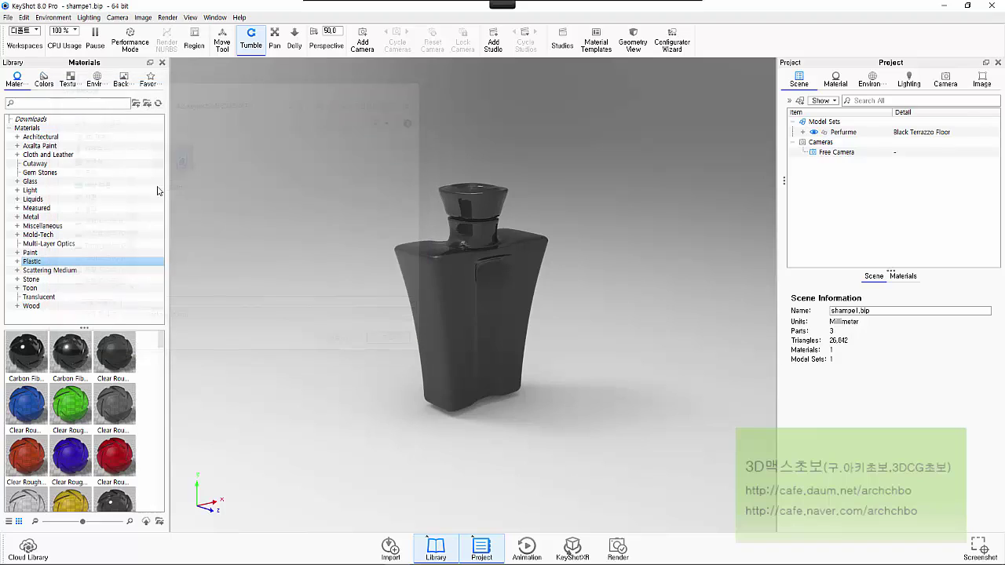
Review the scene's remaining save commands, including saving for KeyShot Viewer.
left_click(7, 18)
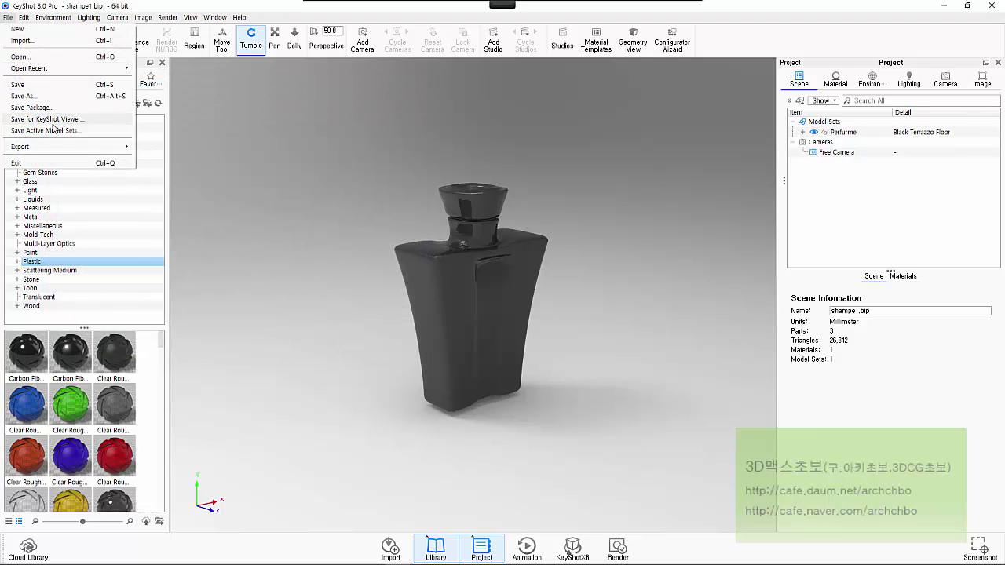